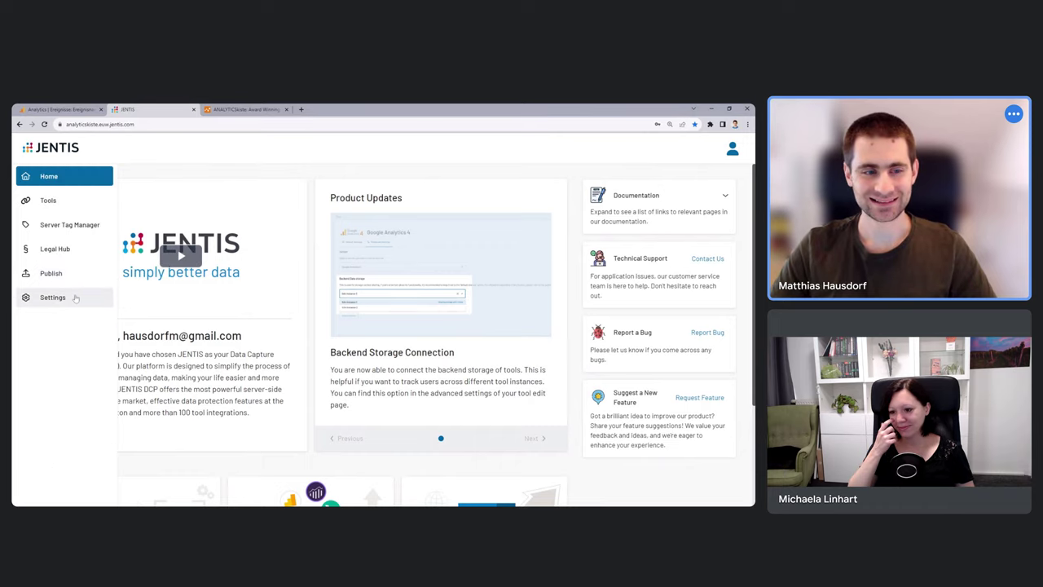
- Start a new container in Assistant Mode from the Containers settings, adding a new one instead of resuming a paused assistant
click(54, 298)
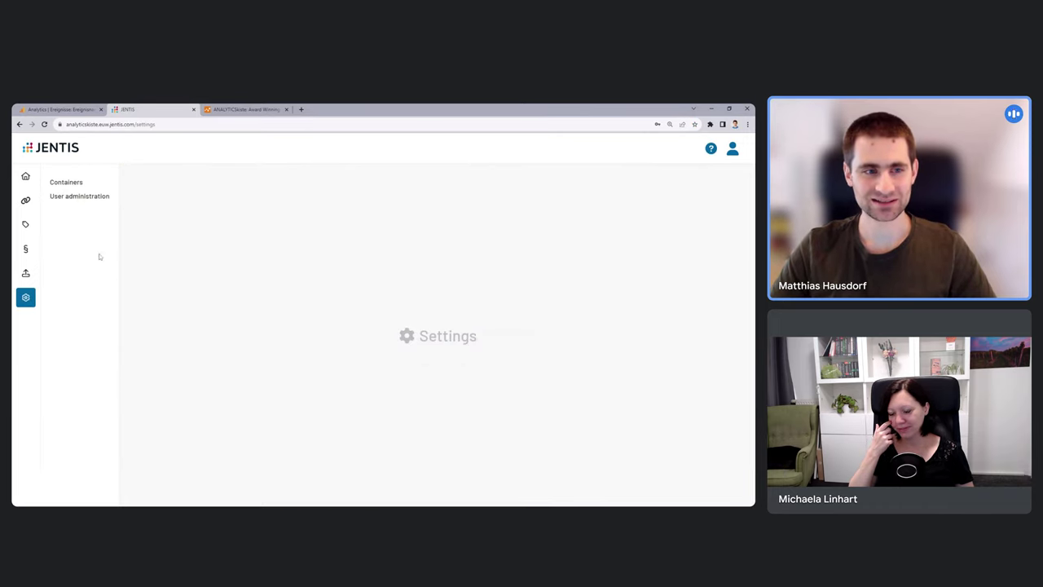
click(92, 187)
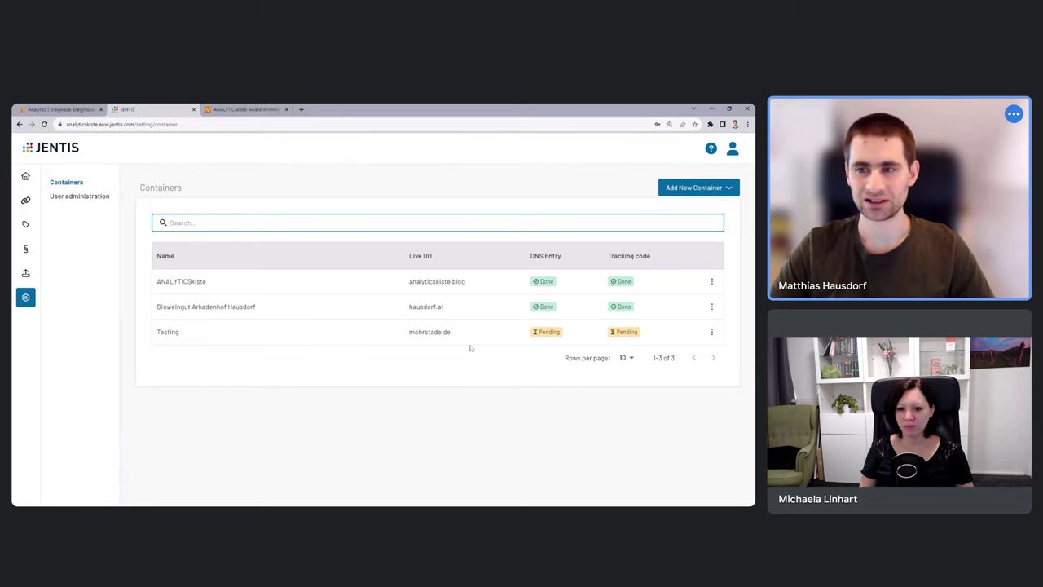
click(695, 188)
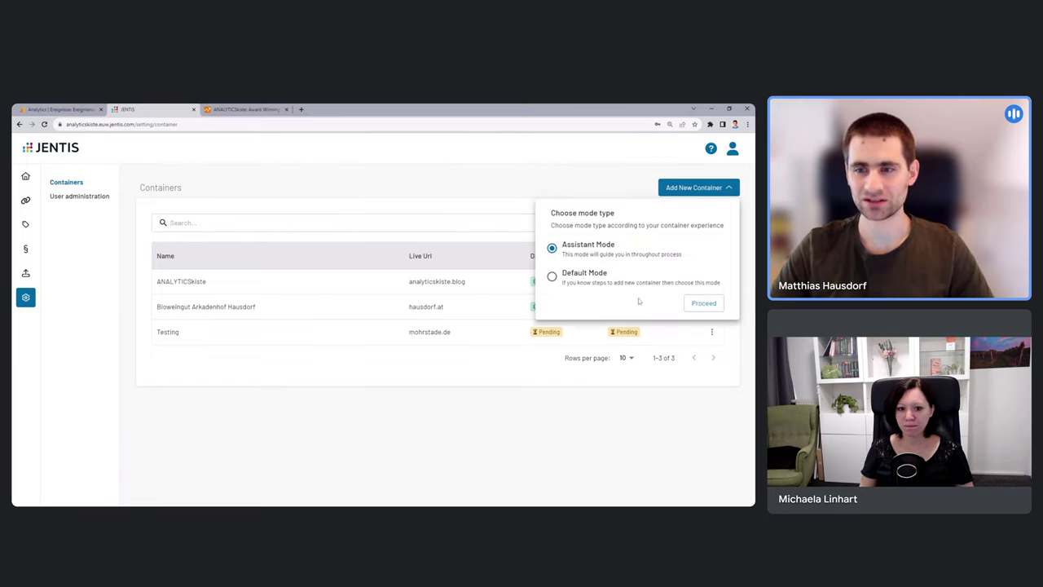
click(702, 304)
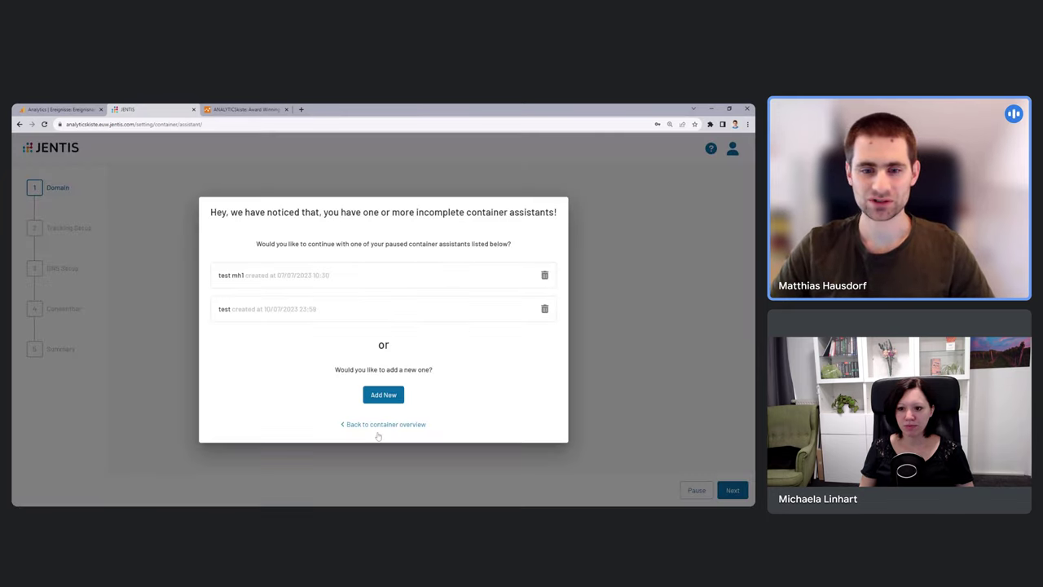
click(384, 395)
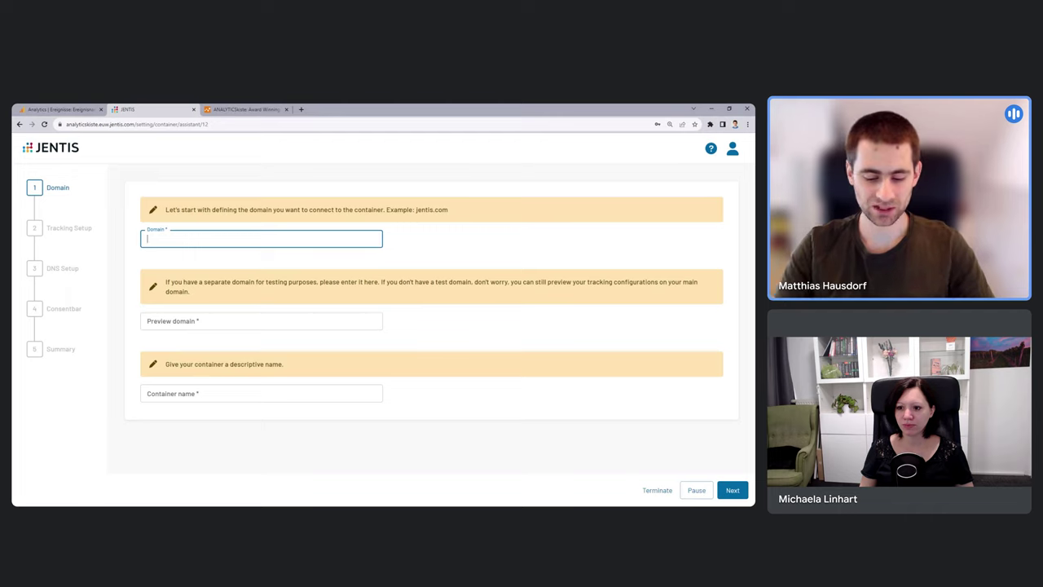
- Set both the container's domain and its preview domain to analyticskiste.blog
text(analyticskiste.blog)
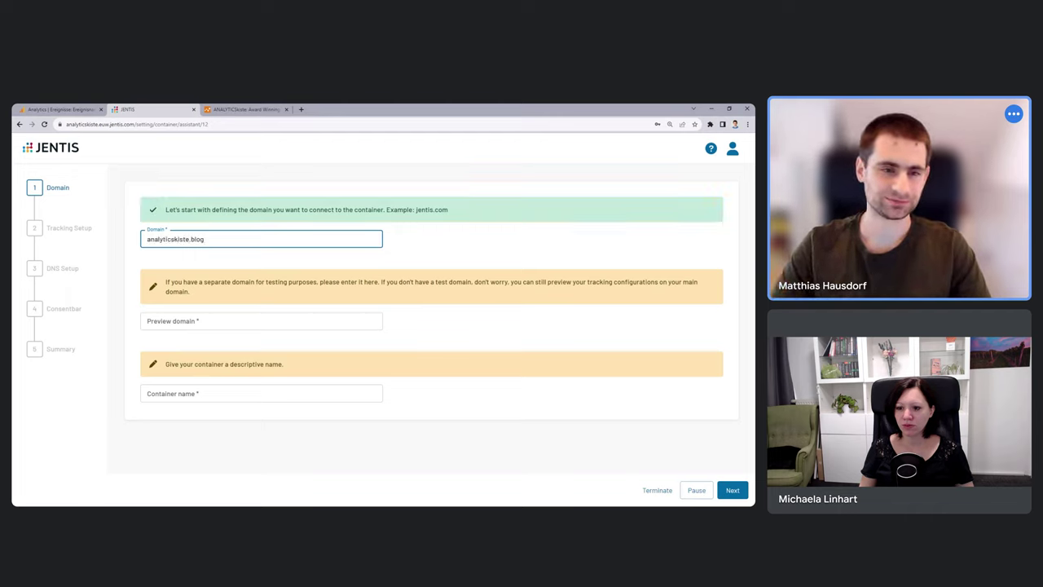
key(ctrl+a)
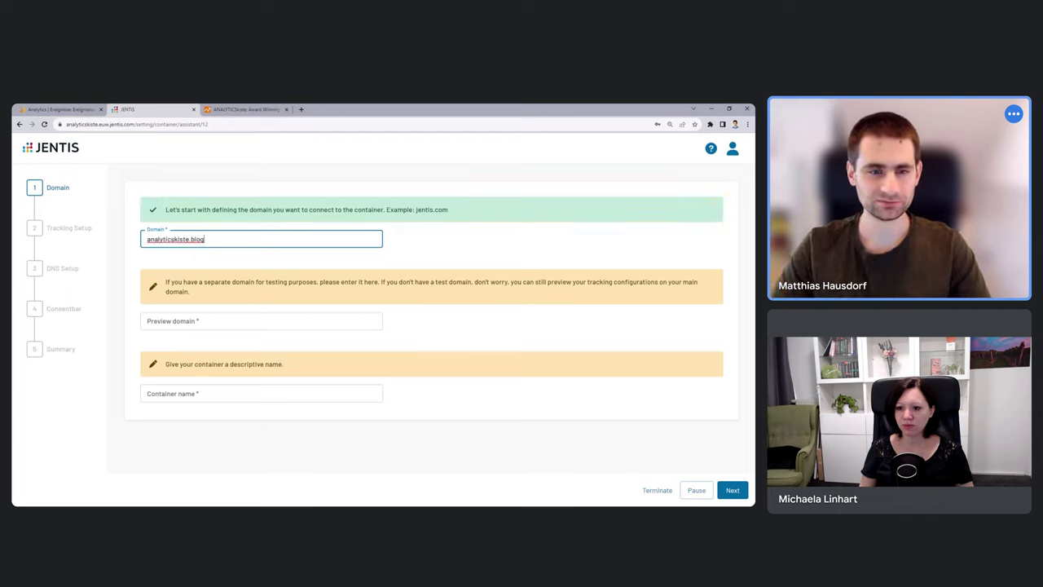
key(ctrl+a)
key(ctrl+c)
click(148, 320)
key(ctrl+v)
key(Tab)
- Name the container ANALYTICSkiste.blog and continue to the tracking setup
text(AN)
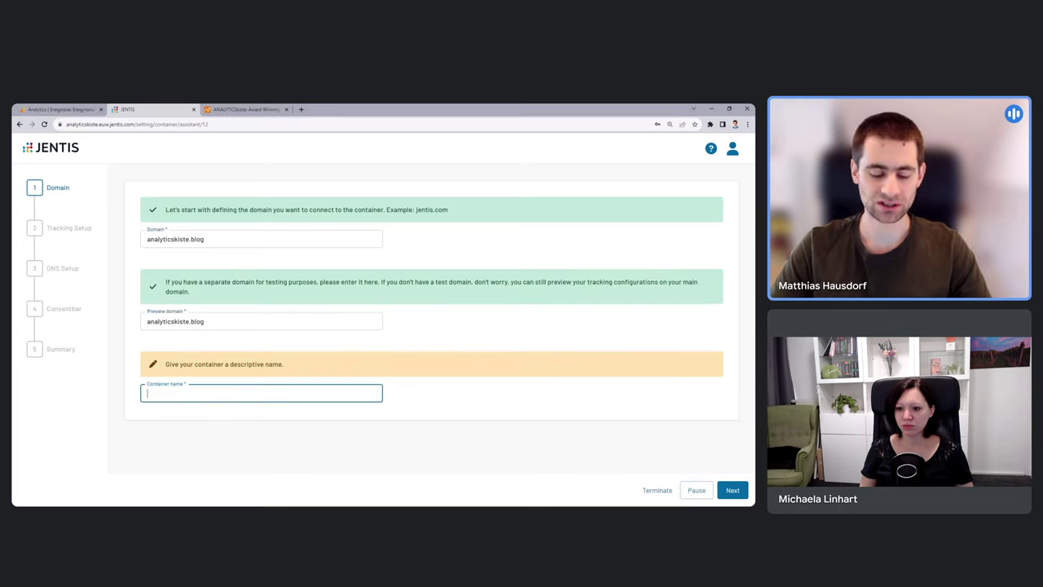
text(ALYTICS)
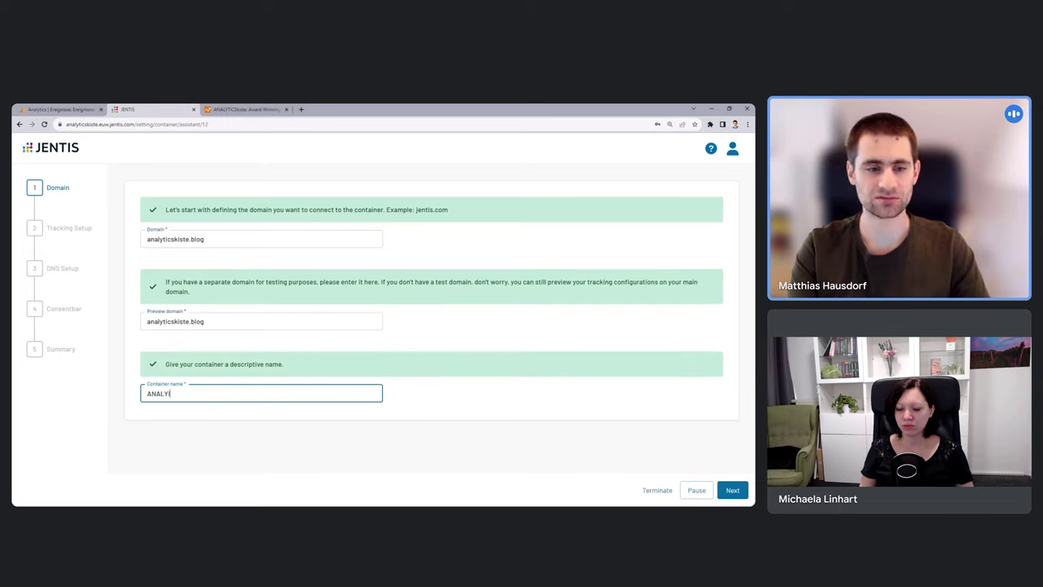
text(kiste.blog)
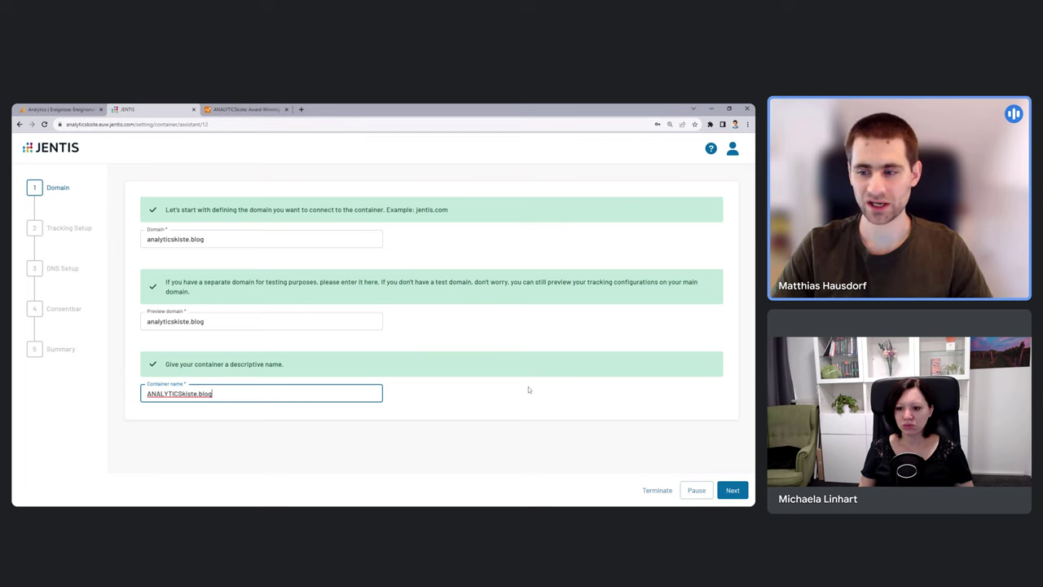
click(727, 491)
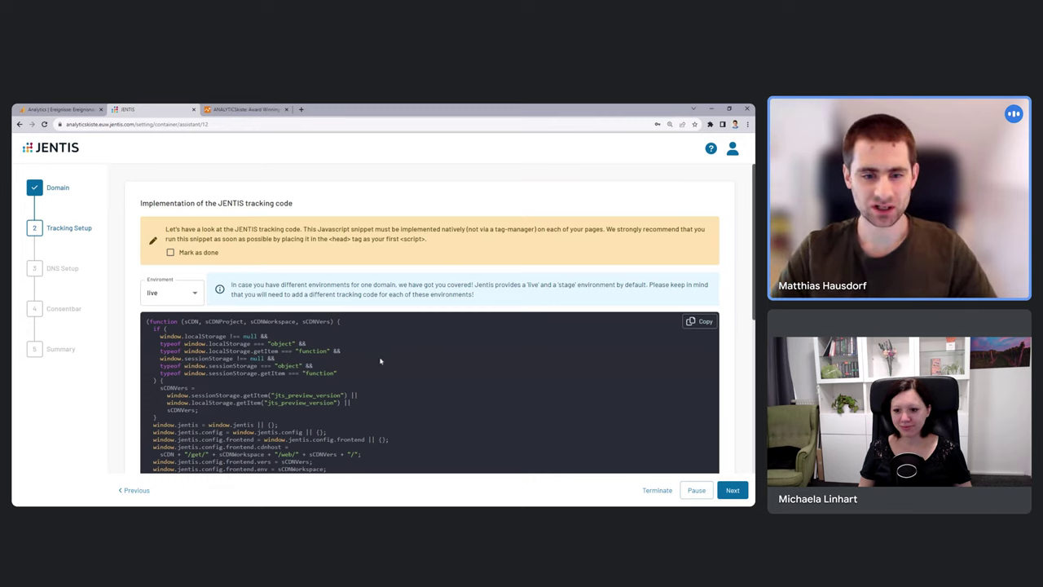
- Review the domain and project arguments in the live tracking code, and copy the snippet
scroll(379, 360, down, 1)
scroll(379, 361, down, 3)
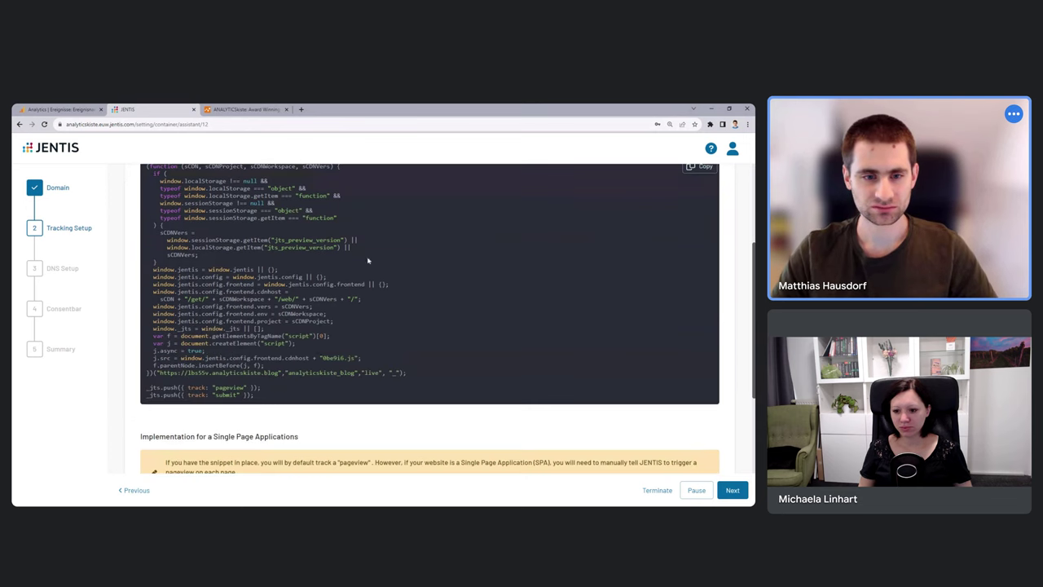
scroll(424, 369, up, 1)
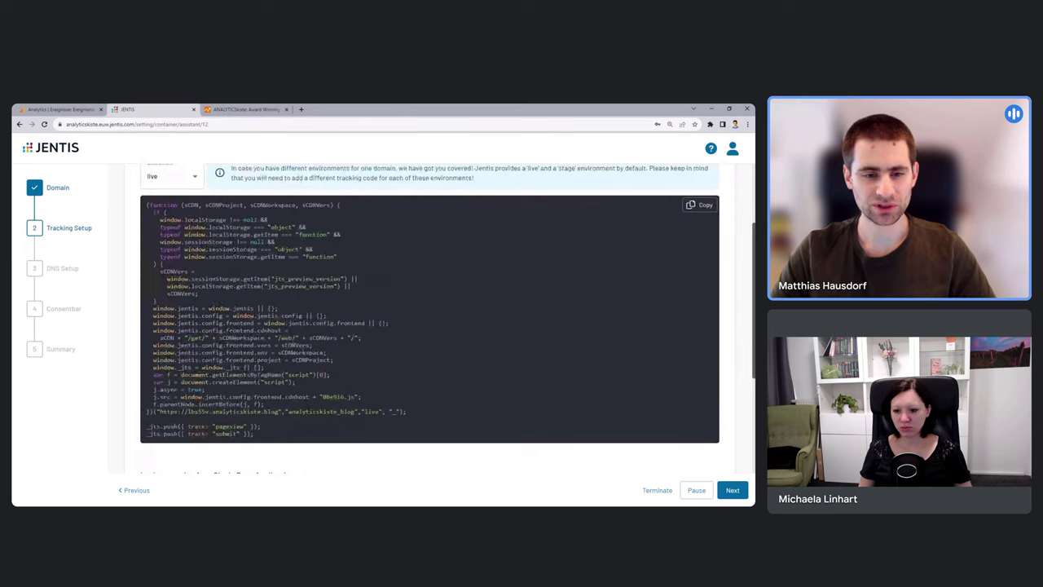
drag(220, 412, 365, 411)
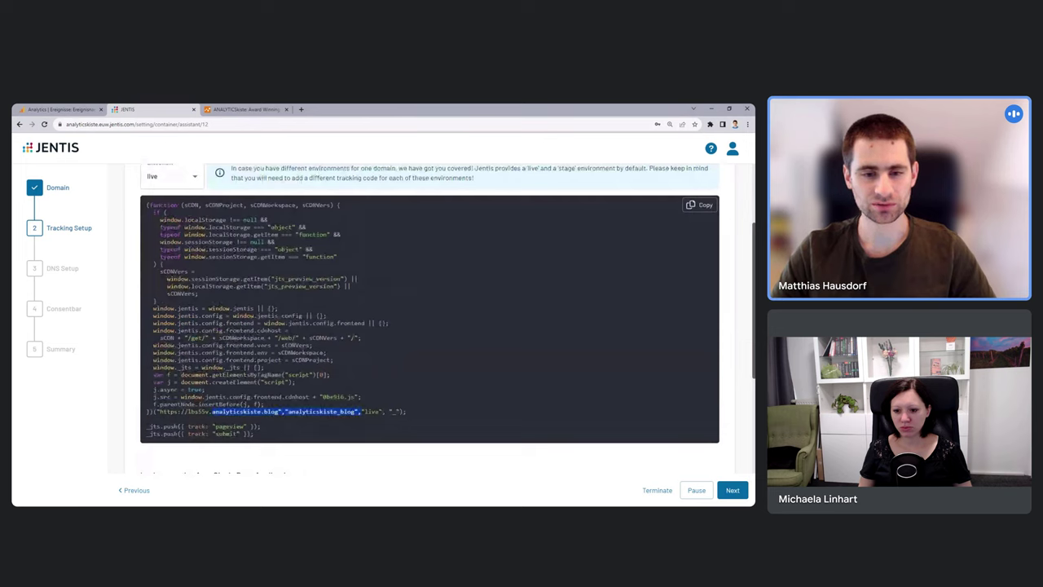
click(365, 412)
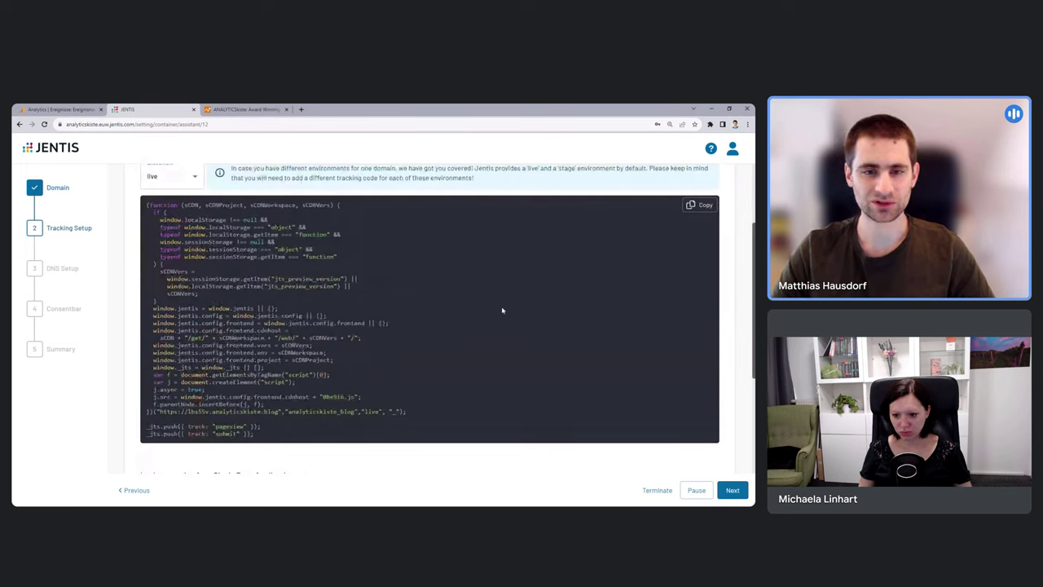
scroll(514, 319, up, 3)
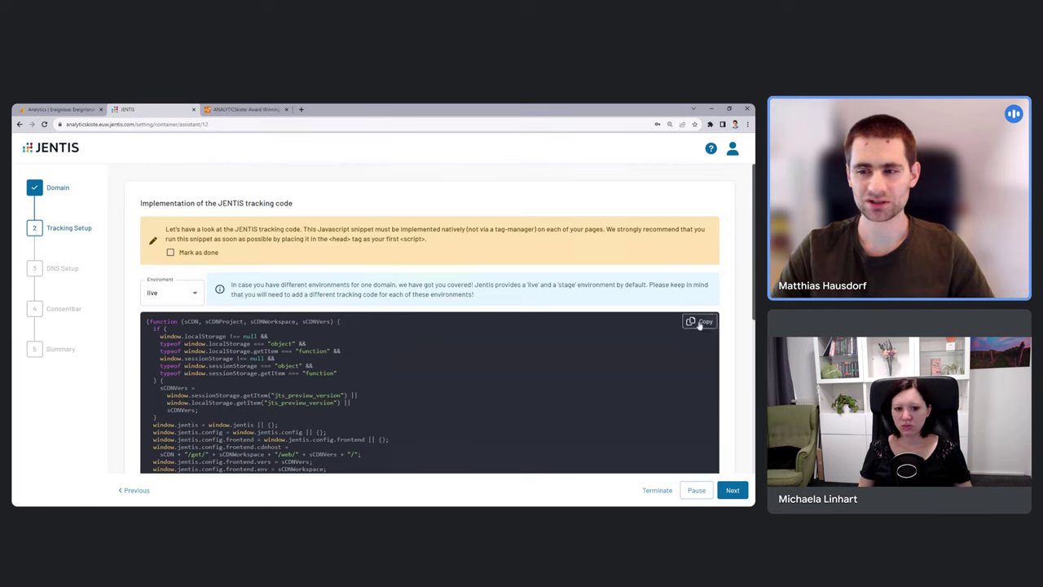
click(699, 323)
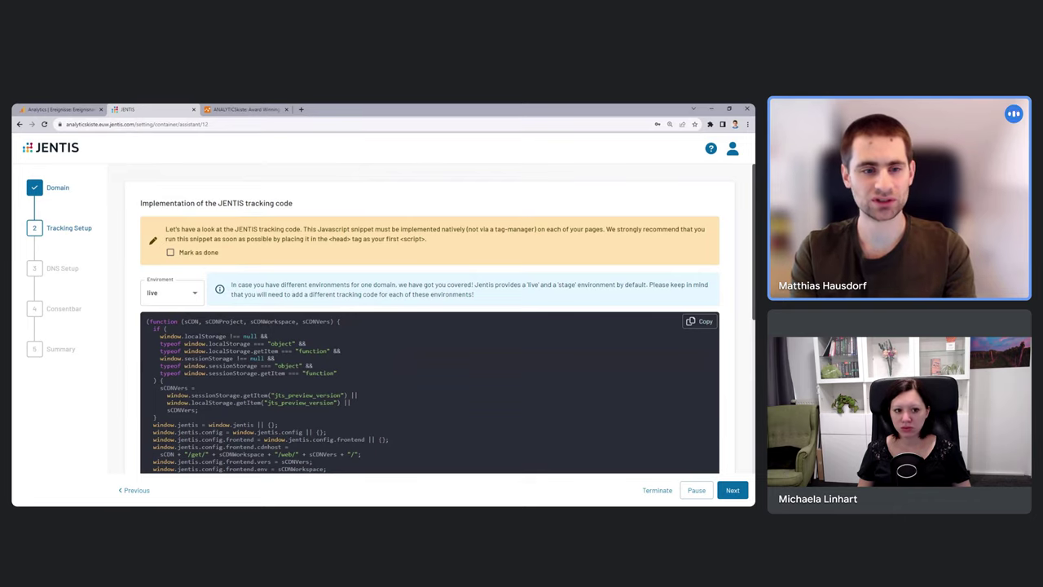
- Highlight the subdomain, project and environment arguments in the closing line of the live tracking code
scroll(400, 409, down, 1)
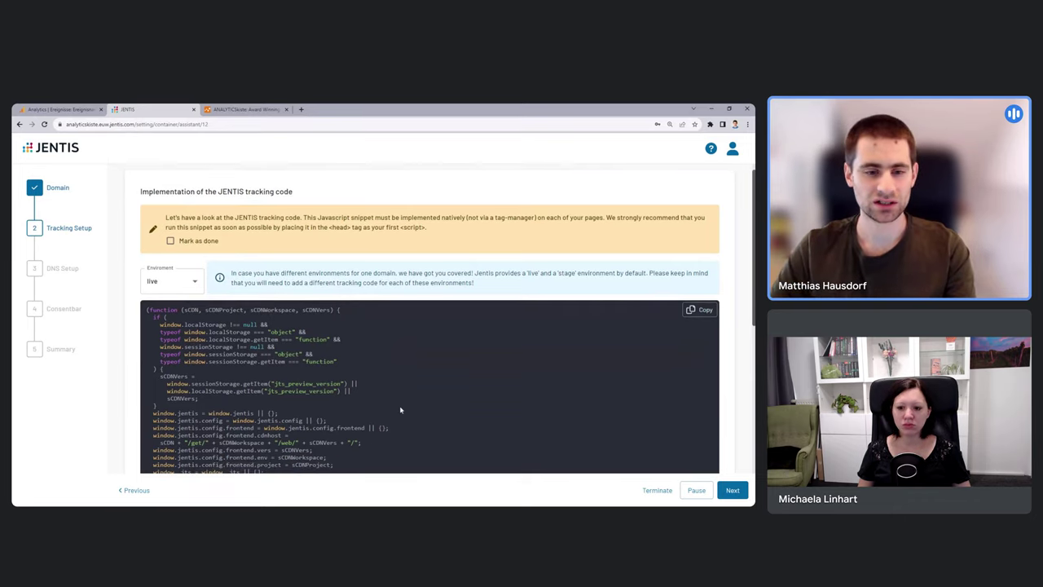
scroll(400, 410, down, 3)
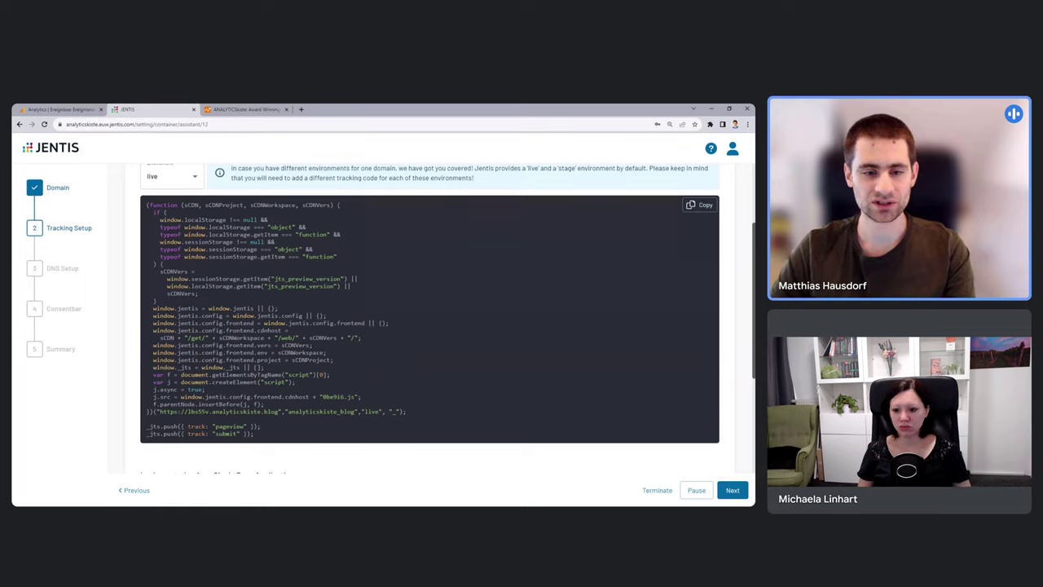
drag(189, 411, 385, 422)
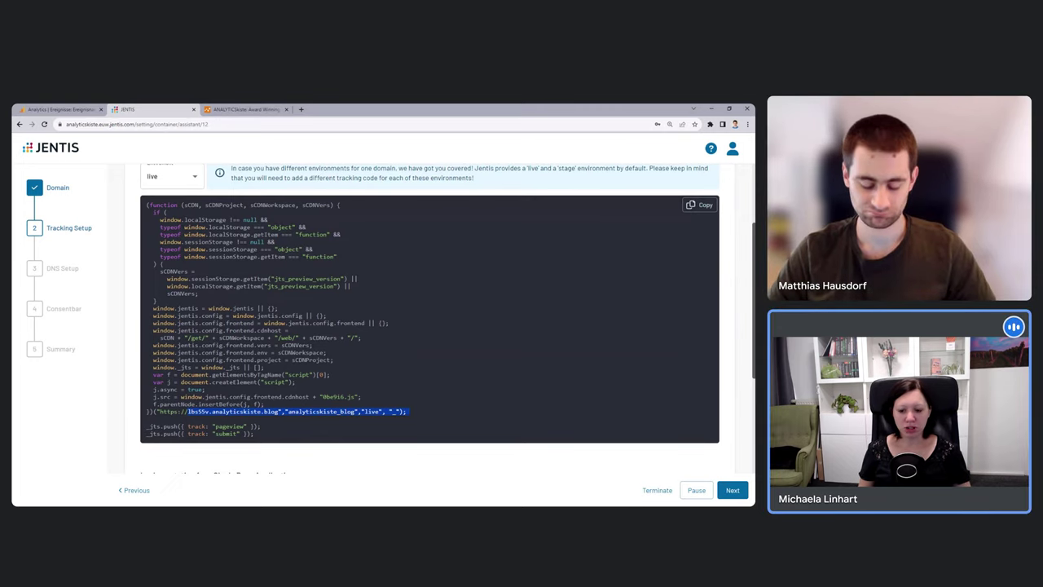
scroll(486, 465, down, 1)
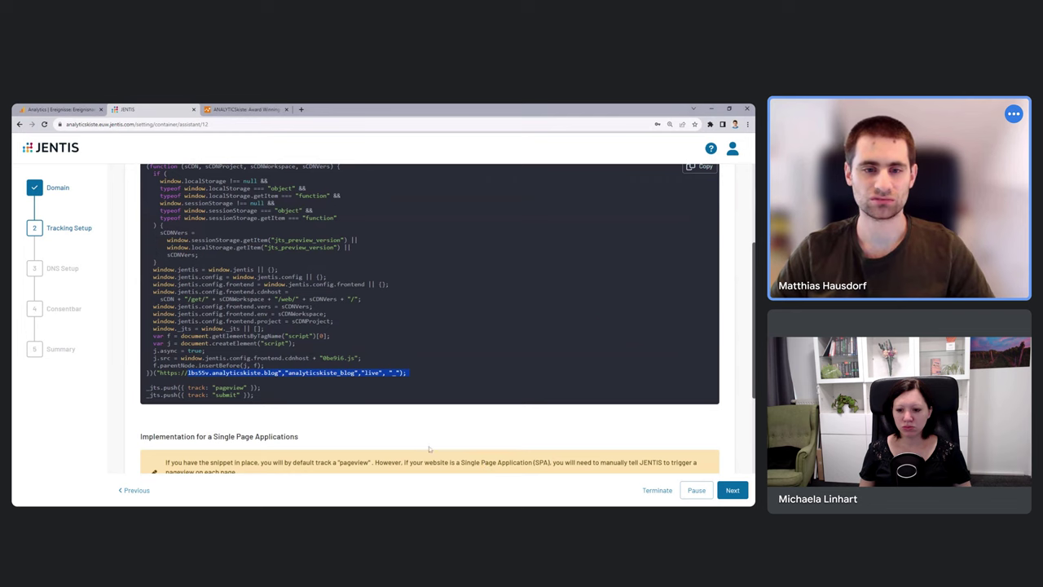
- Switch the tracking code environment to stage and highlight the environment argument in the snippet
scroll(416, 447, up, 4)
click(175, 293)
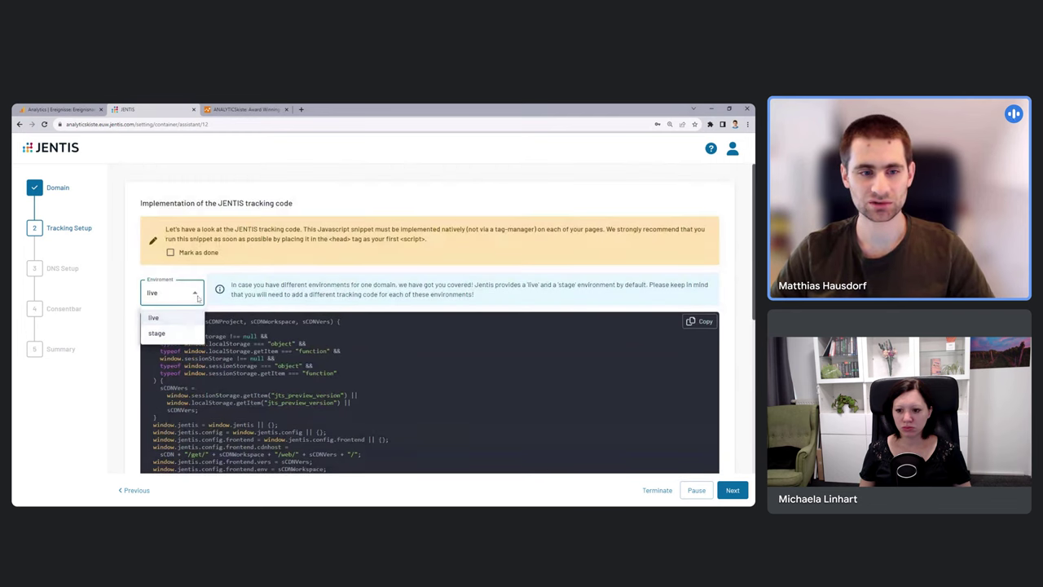
click(179, 335)
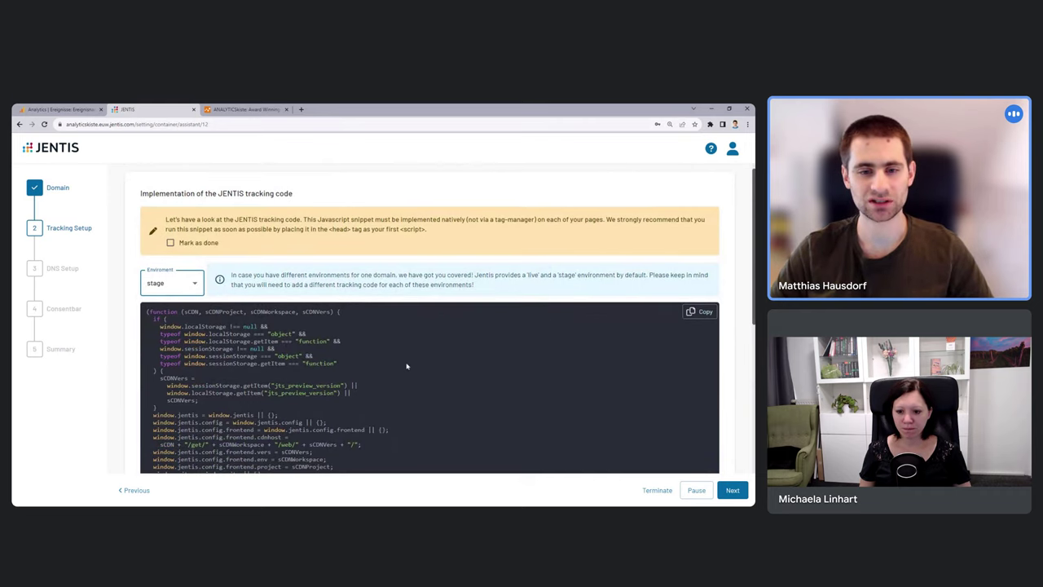
double_click(373, 411)
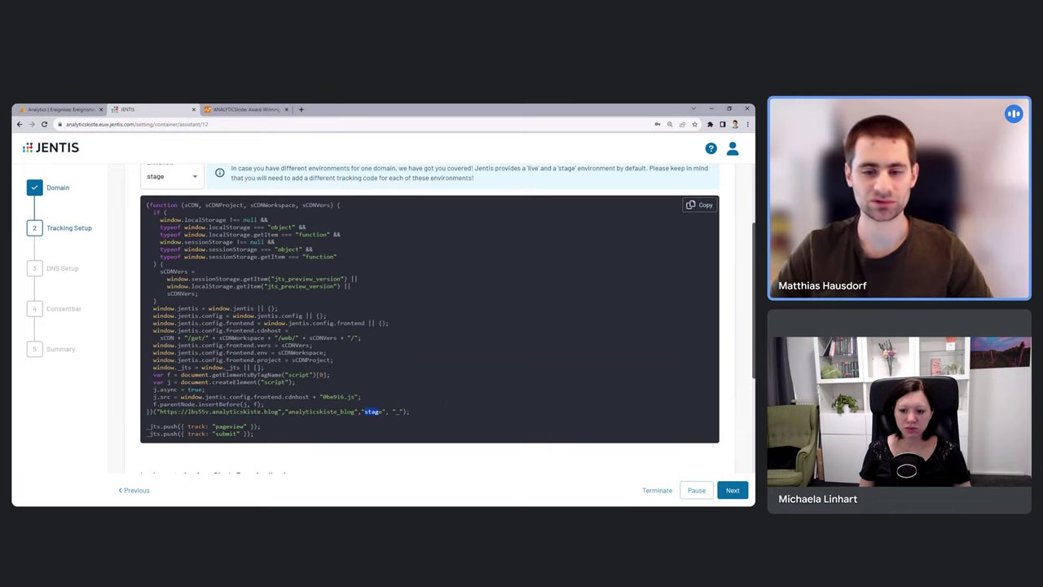
click(390, 467)
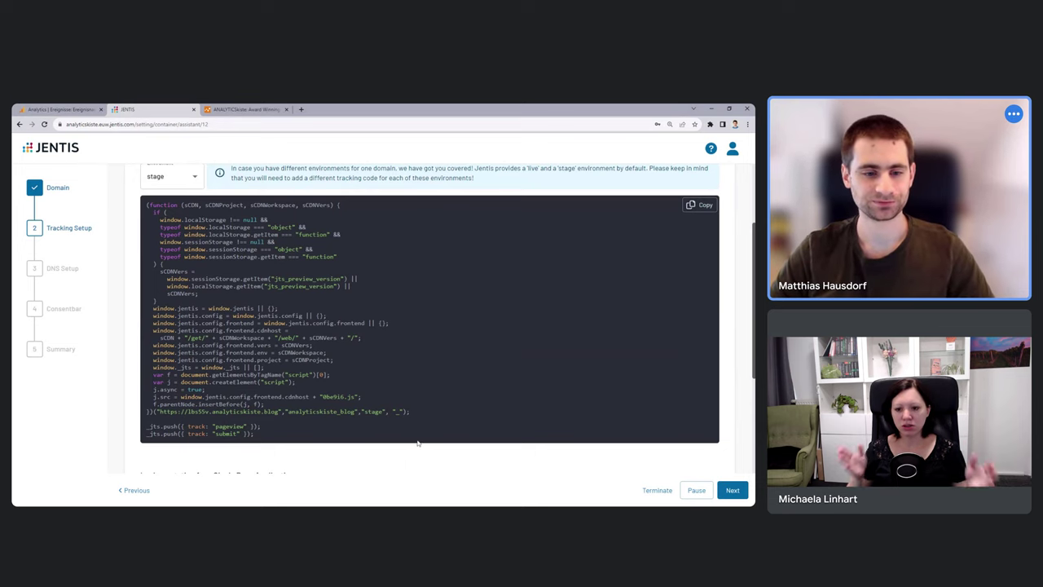
- Examine the implementation instructions for Single Page Applications below the tracking code
scroll(417, 443, down, 3)
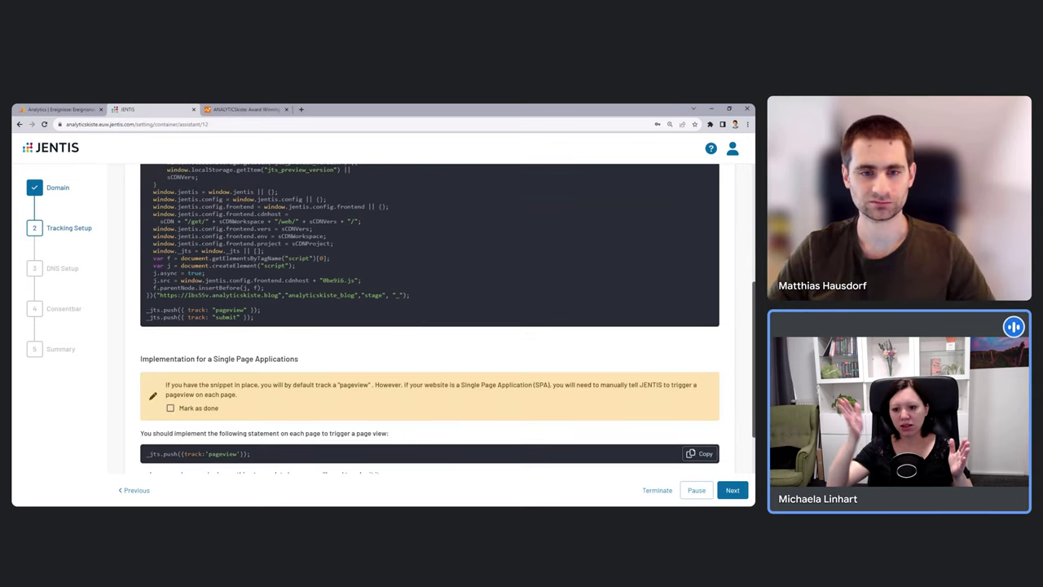
scroll(417, 448, up, 3)
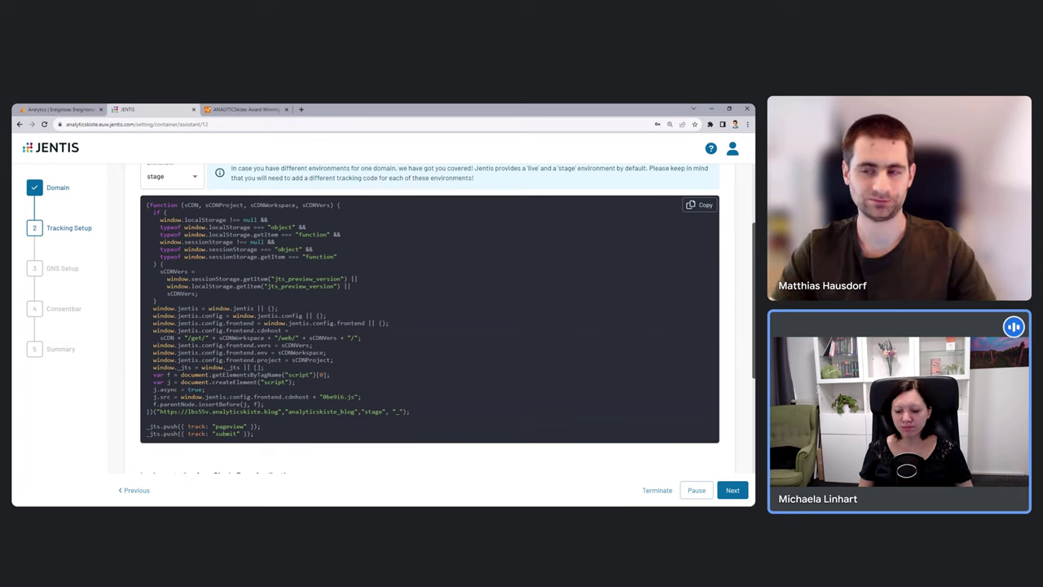
scroll(437, 479, down, 1)
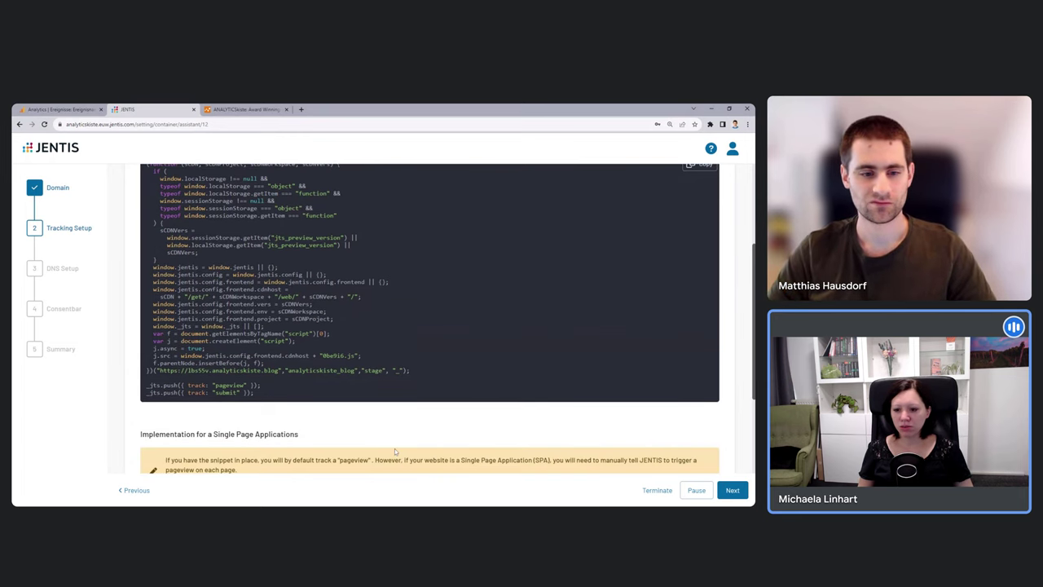
scroll(395, 448, down, 3)
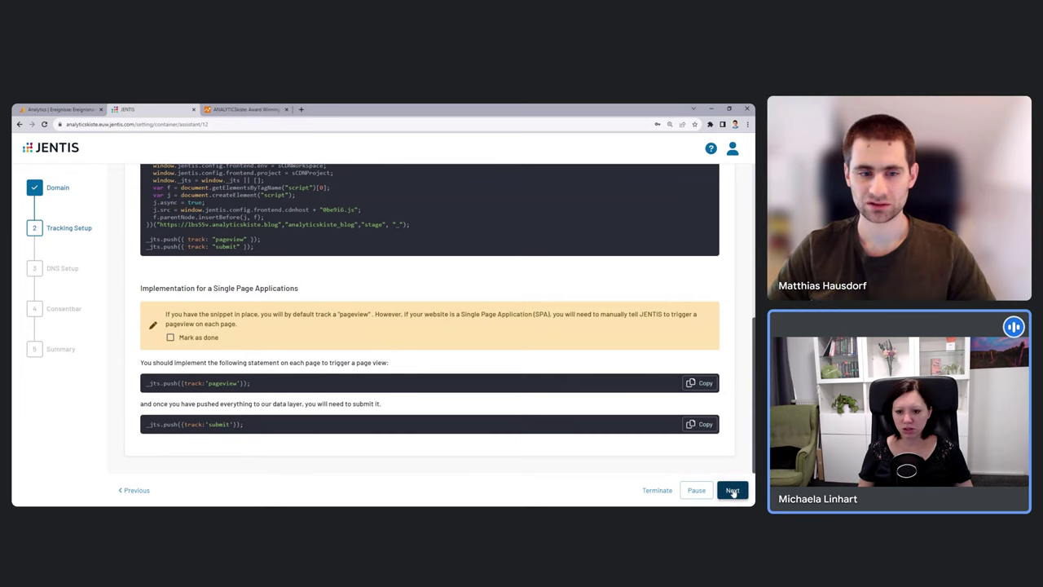
- Switch the tracking code environment to live and back to stage to compare the two snippets
scroll(430, 326, up, 10)
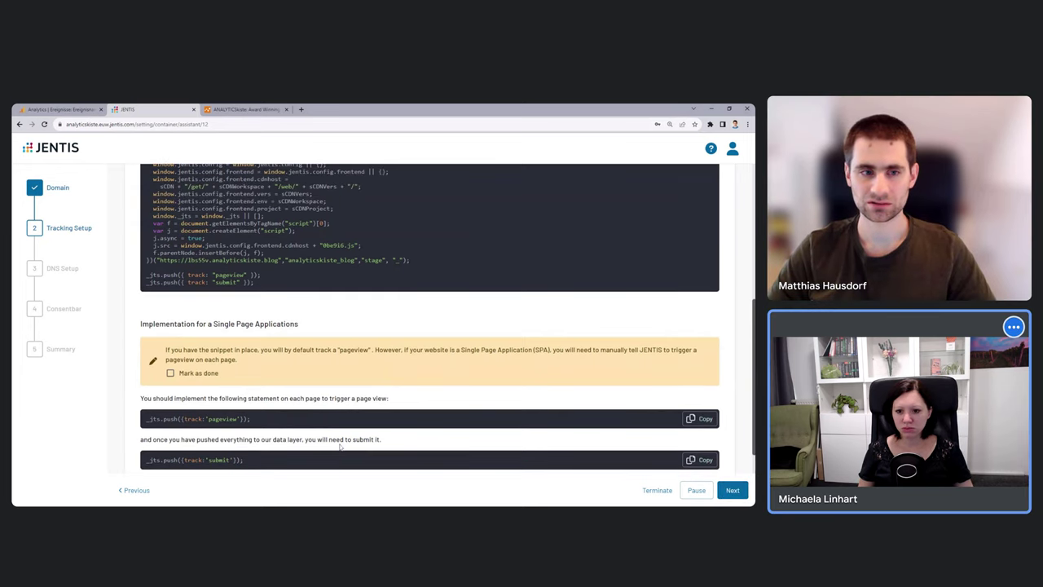
click(198, 220)
click(154, 246)
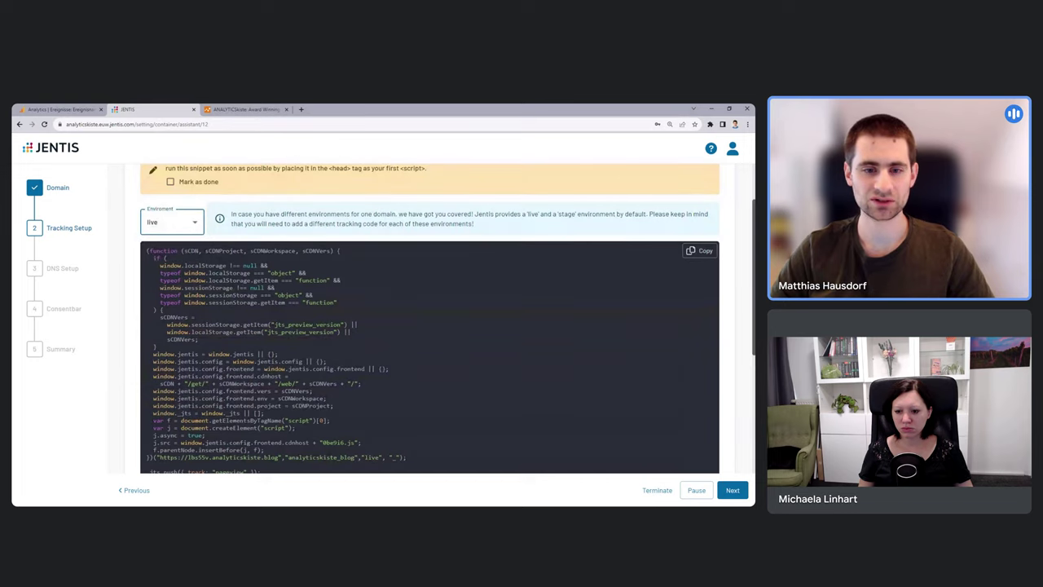
click(176, 229)
click(156, 262)
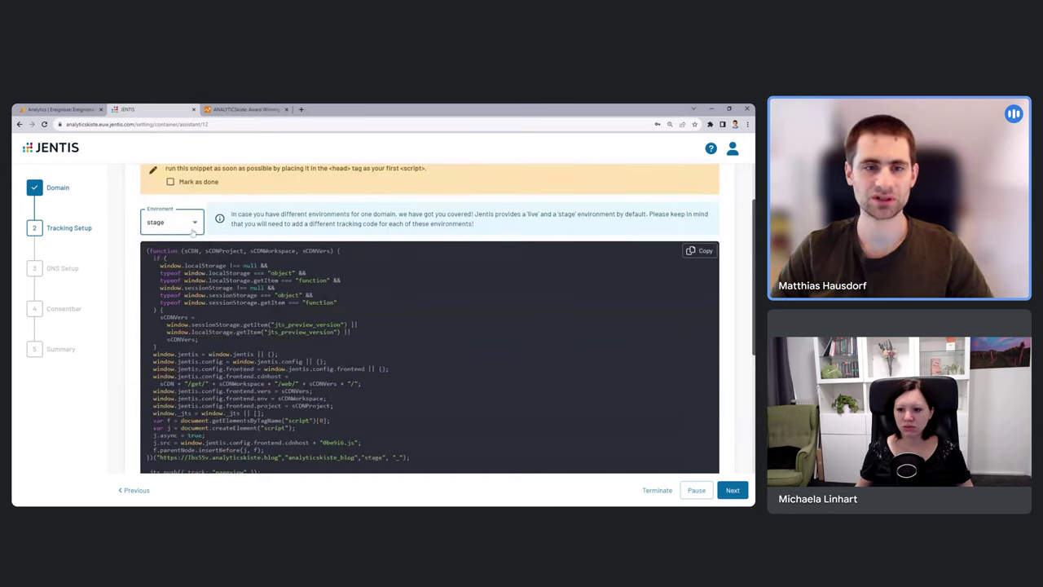
- Set the tracking code environment to live and continue to the DNS setup
click(176, 222)
click(154, 246)
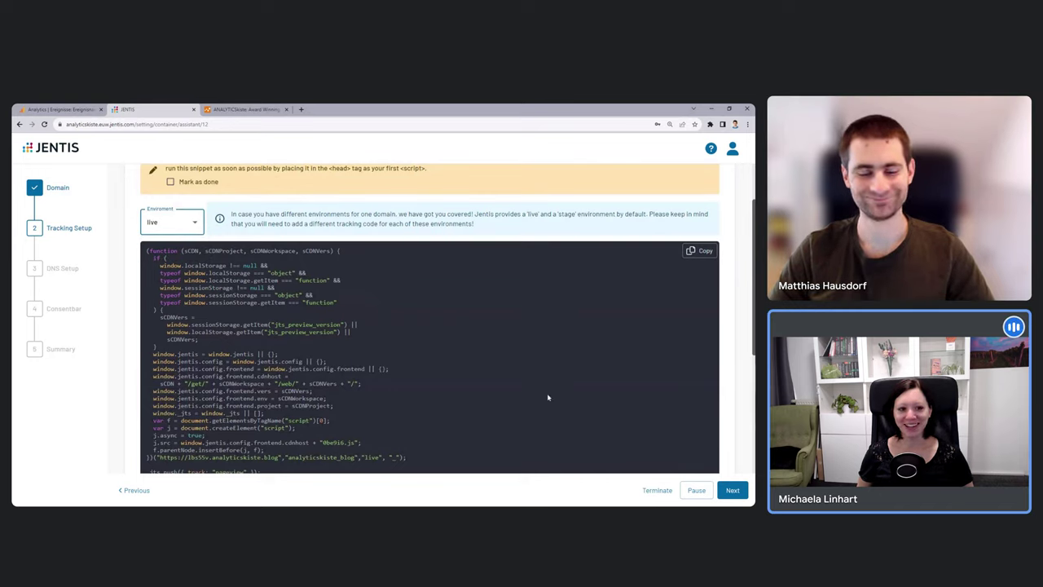
scroll(581, 335, down, 4)
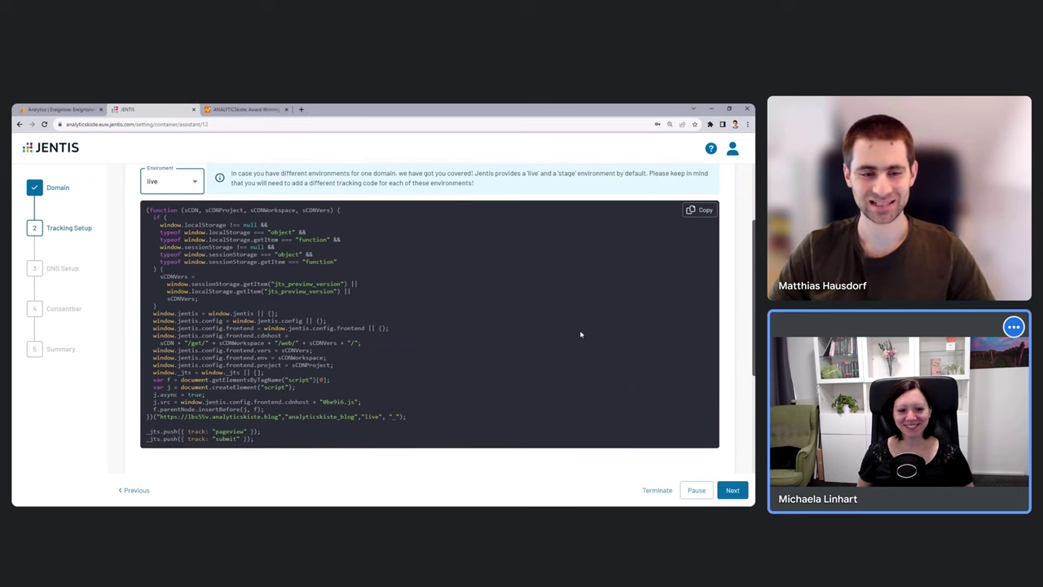
click(732, 491)
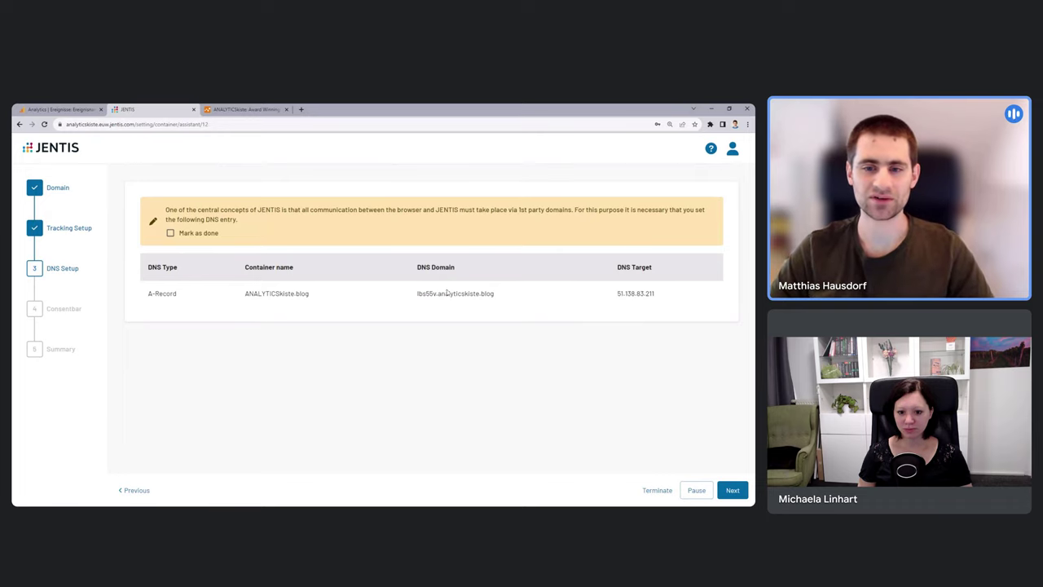
- Highlight the main domain, the subdomain prefix and the DNS target address in the A-Record entry
drag(437, 293, 495, 295)
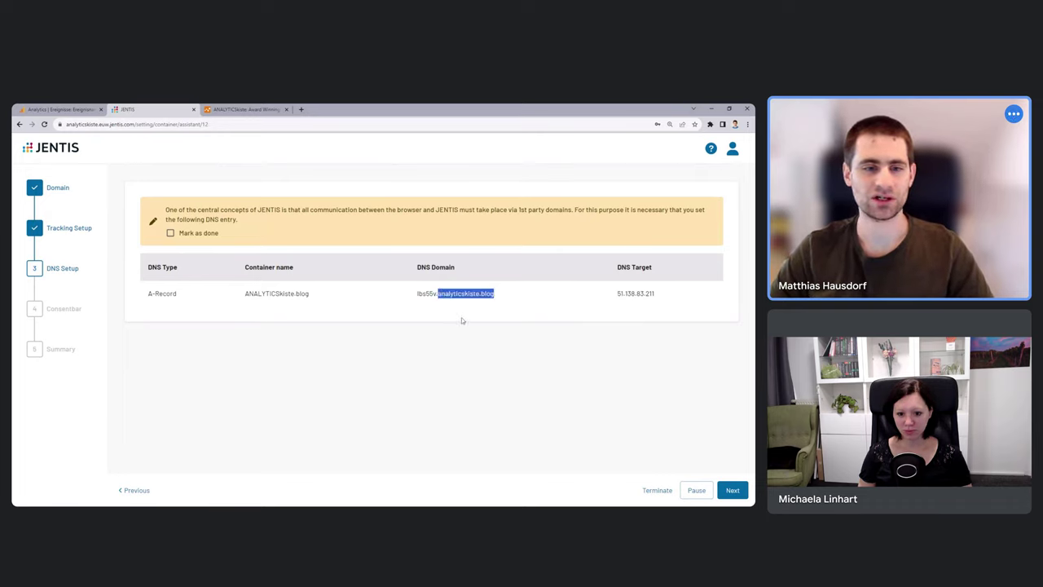
double_click(426, 295)
click(417, 296)
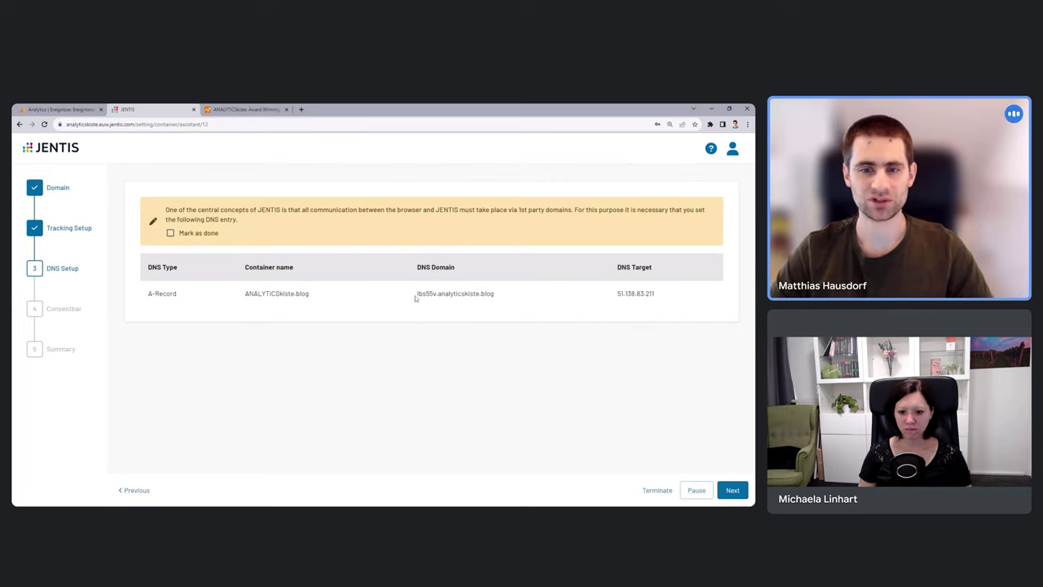
drag(417, 295, 439, 295)
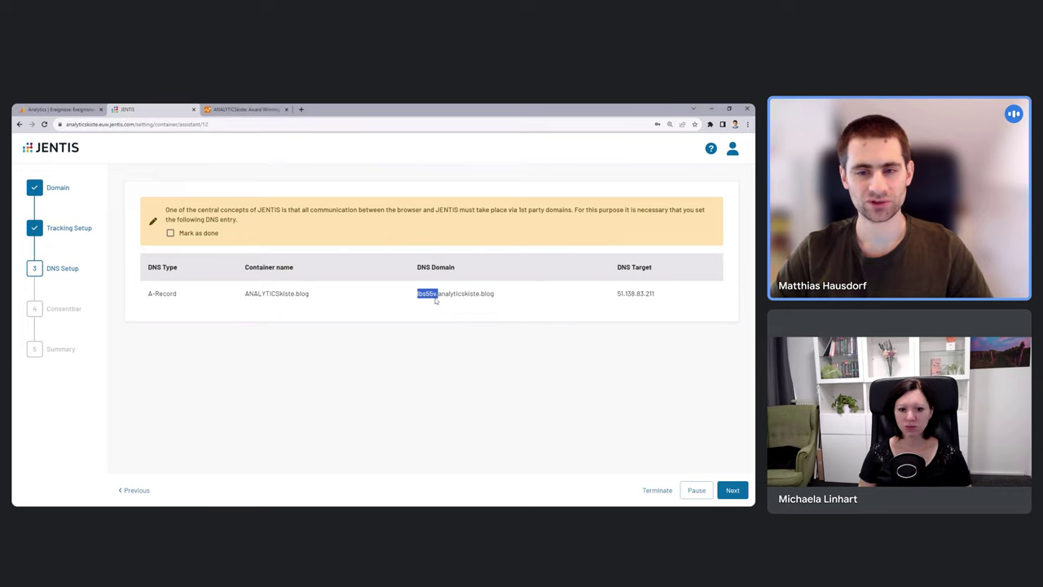
drag(616, 295, 655, 295)
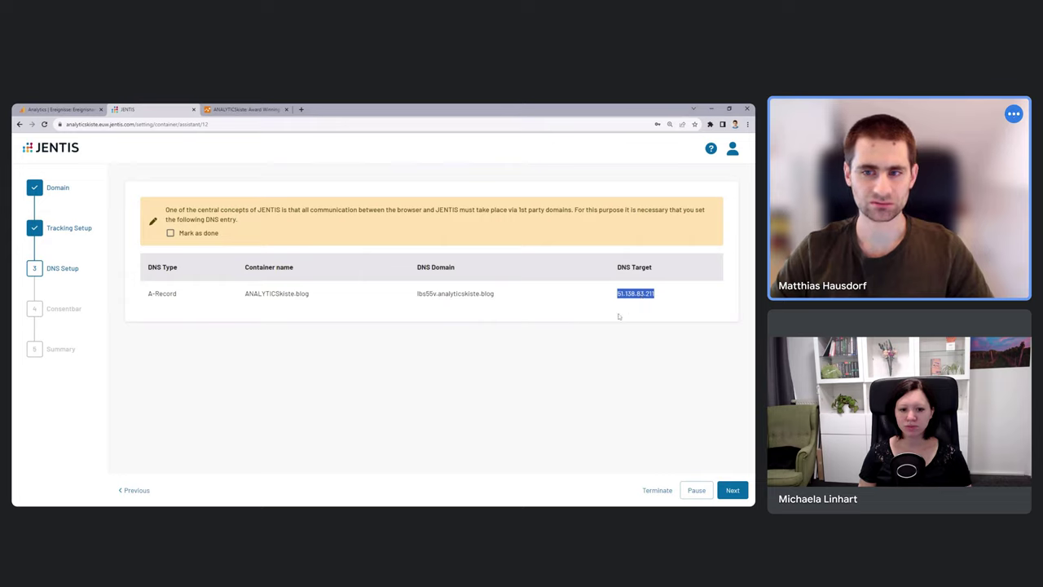
click(621, 315)
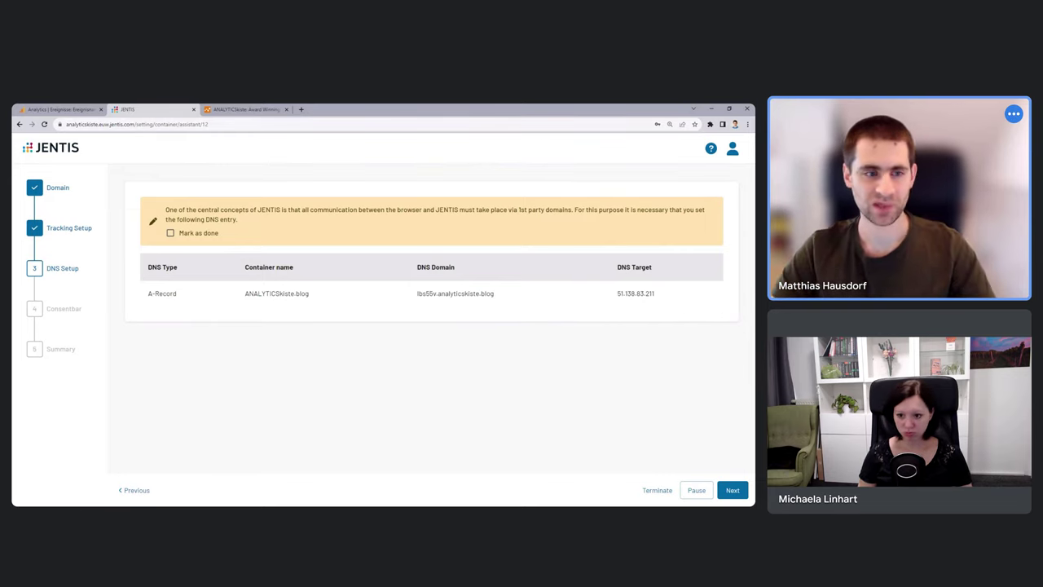
- Select Usercentrics as the container's consentbar and continue to the setup summary
click(733, 489)
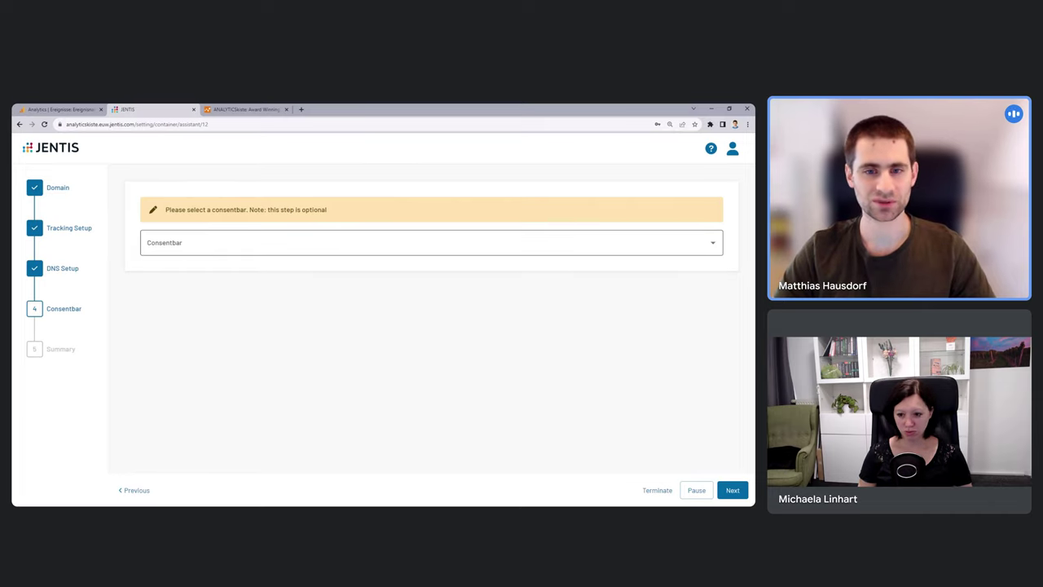
click(432, 242)
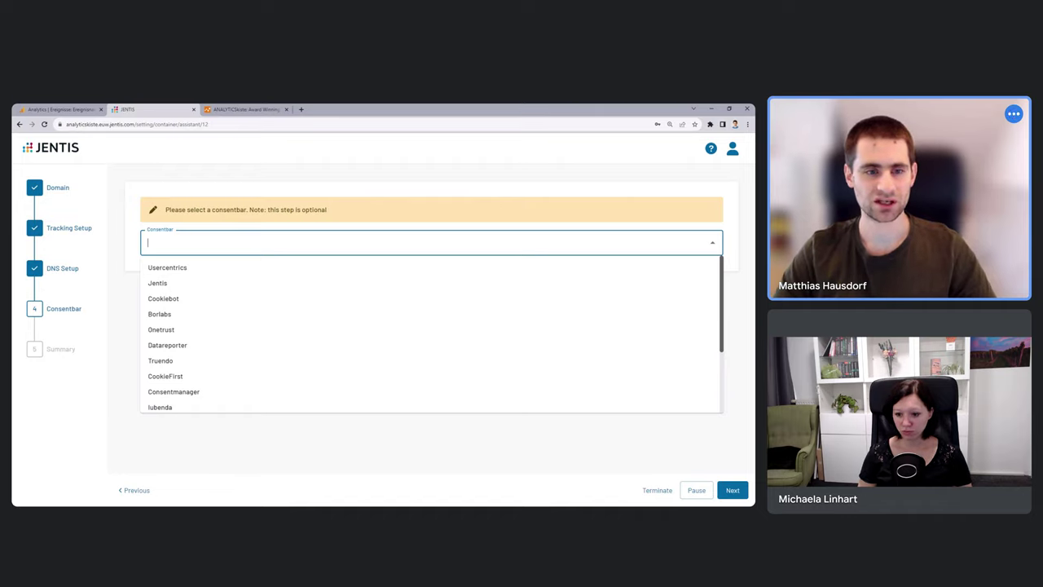
scroll(261, 326, down, 3)
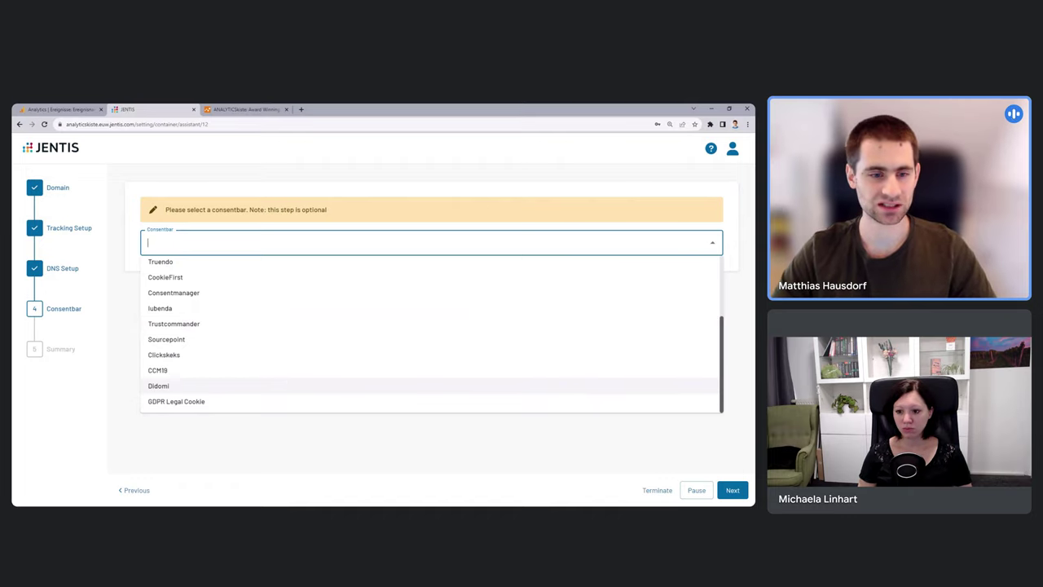
scroll(324, 381, up, 2)
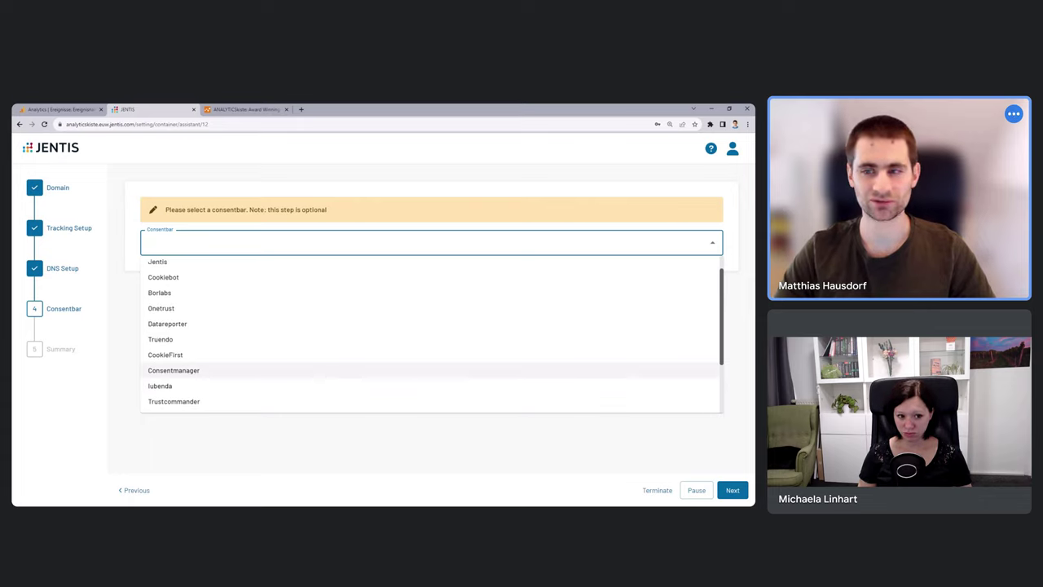
scroll(323, 376, up, 1)
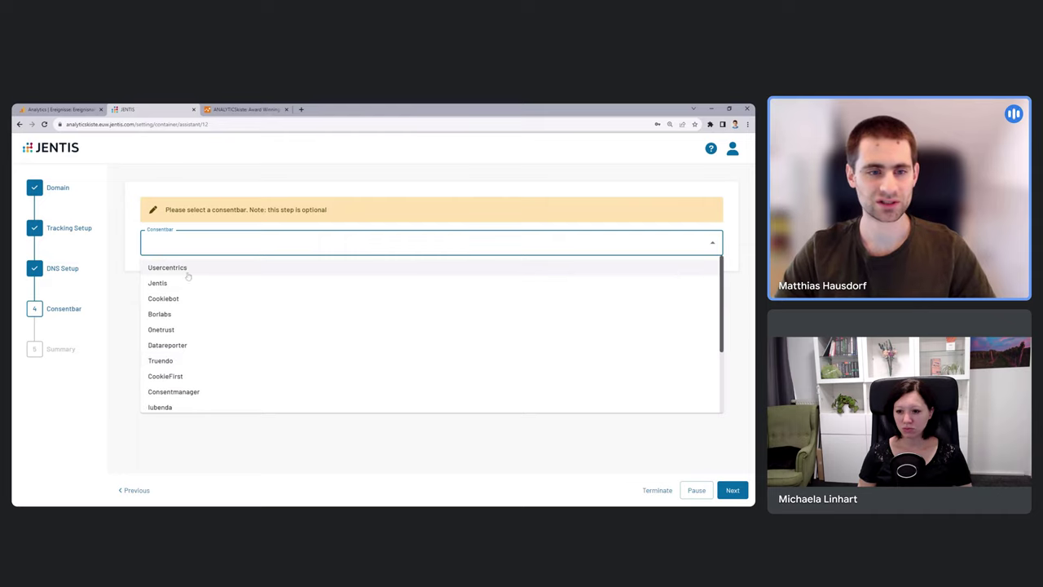
click(213, 267)
click(324, 325)
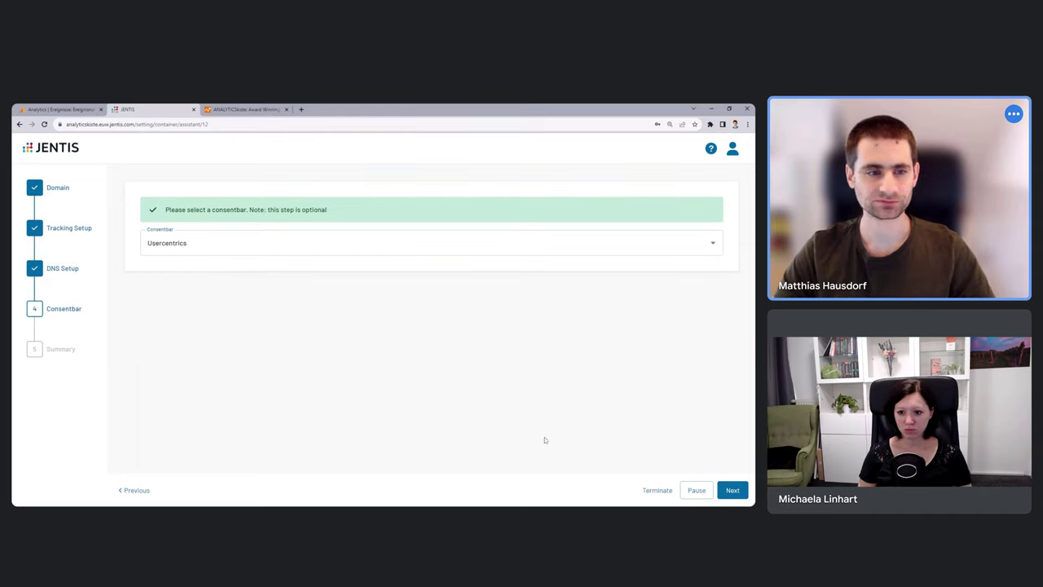
click(731, 491)
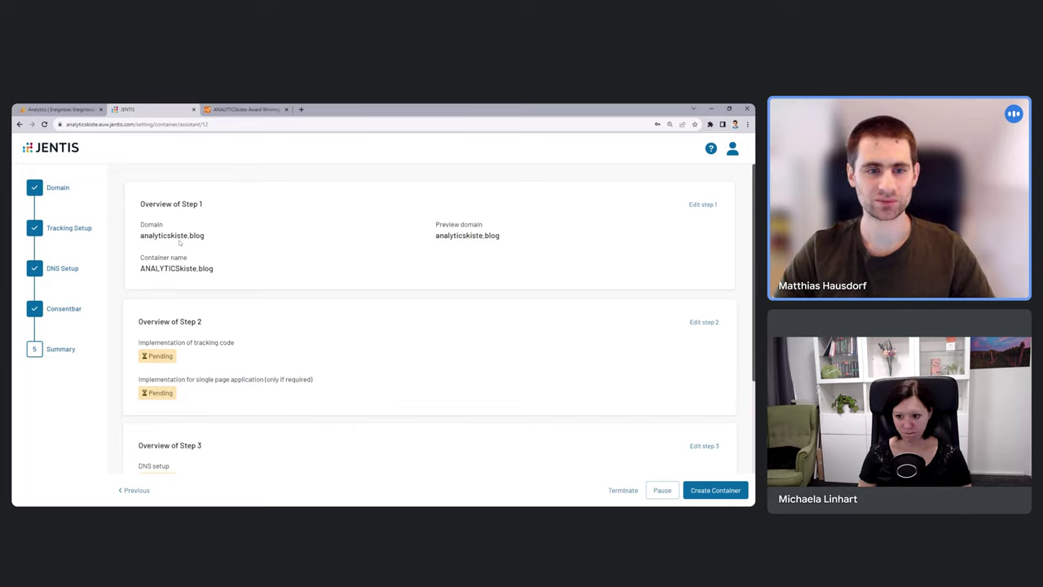
- Review the overview of the setup steps, create the container and return to the container list
scroll(414, 277, down, 1)
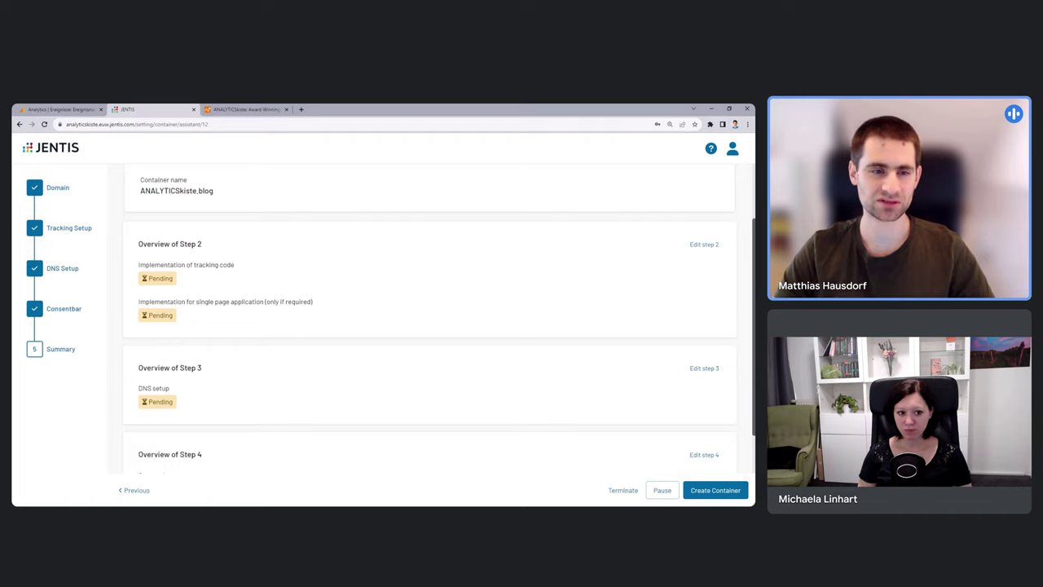
double_click(160, 278)
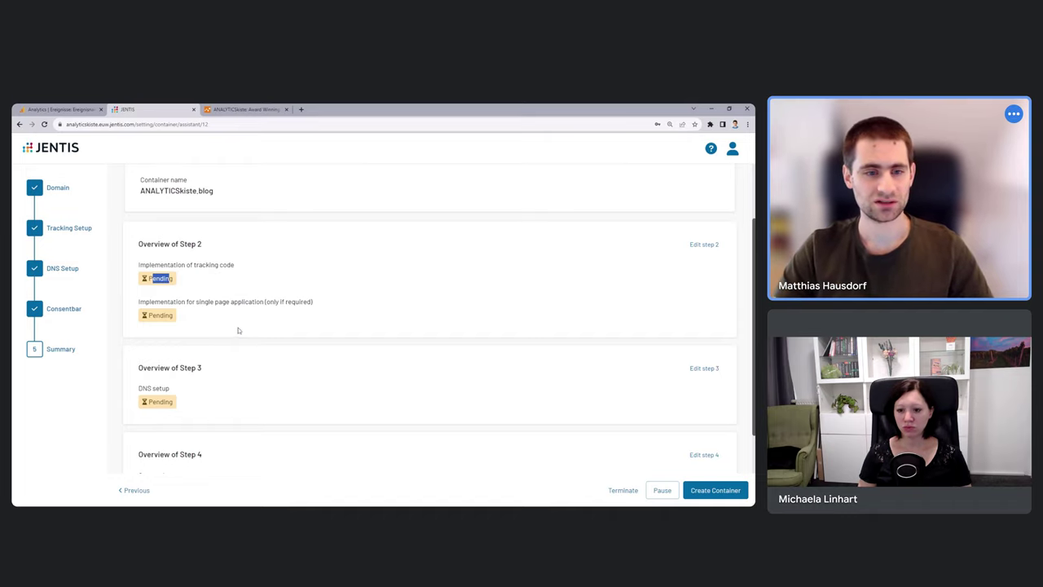
scroll(238, 322, down, 1)
double_click(186, 344)
click(225, 351)
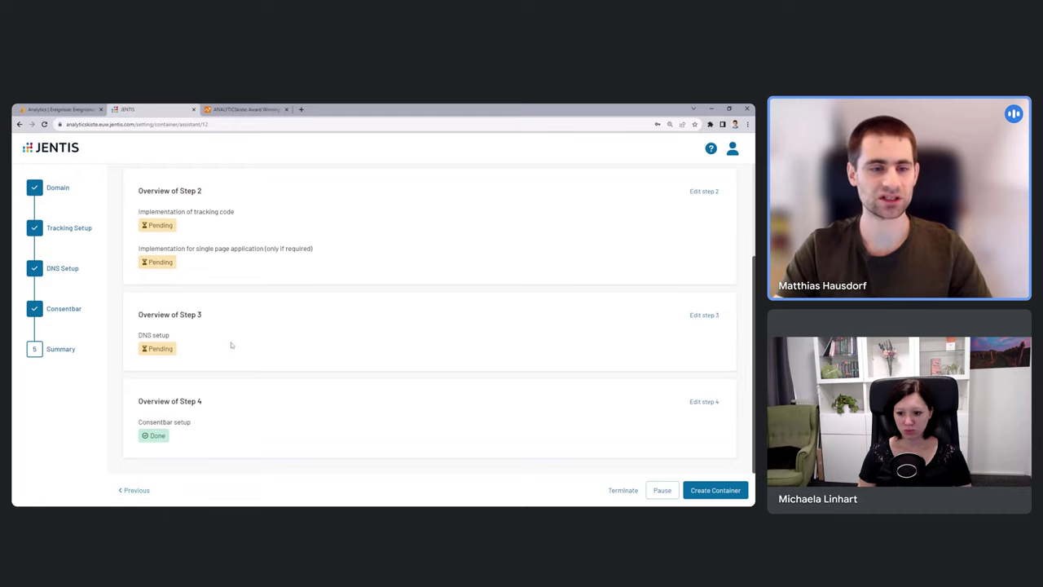
click(706, 492)
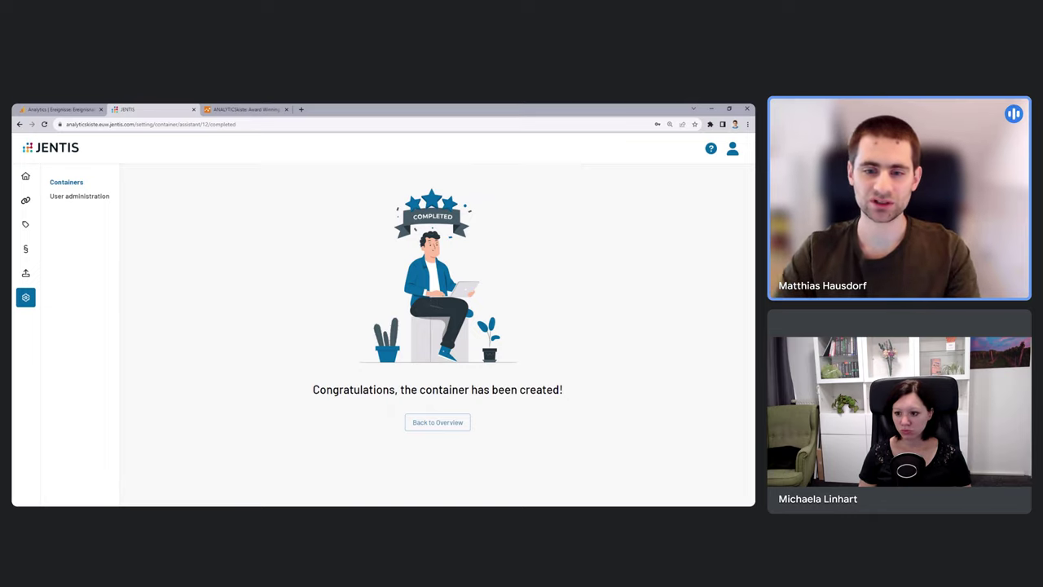
click(78, 187)
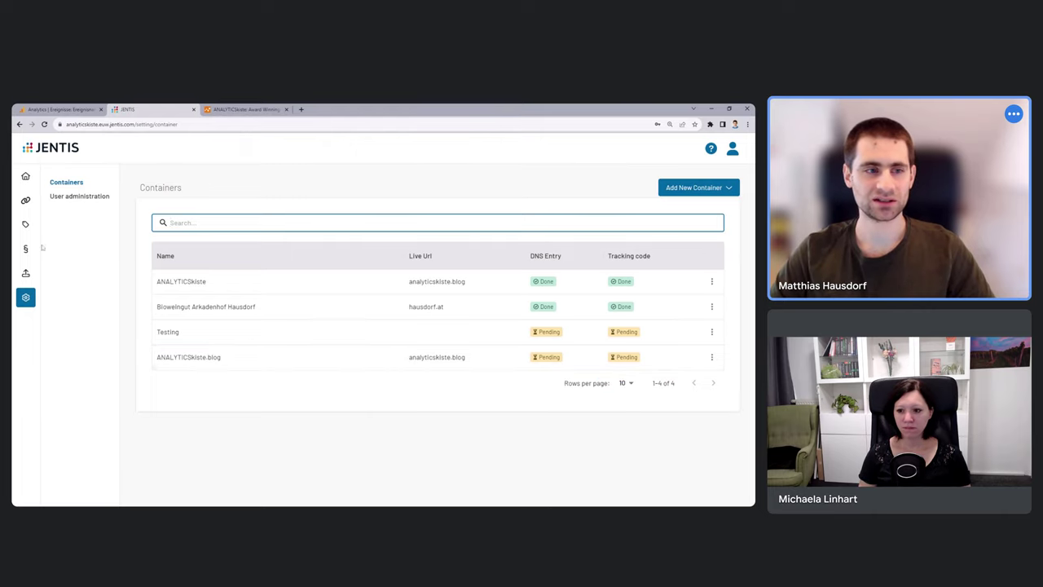
- Filter the tools overview to the ANALYTICSkiste.blog container only by excluding ANALYTICSkiste
click(27, 202)
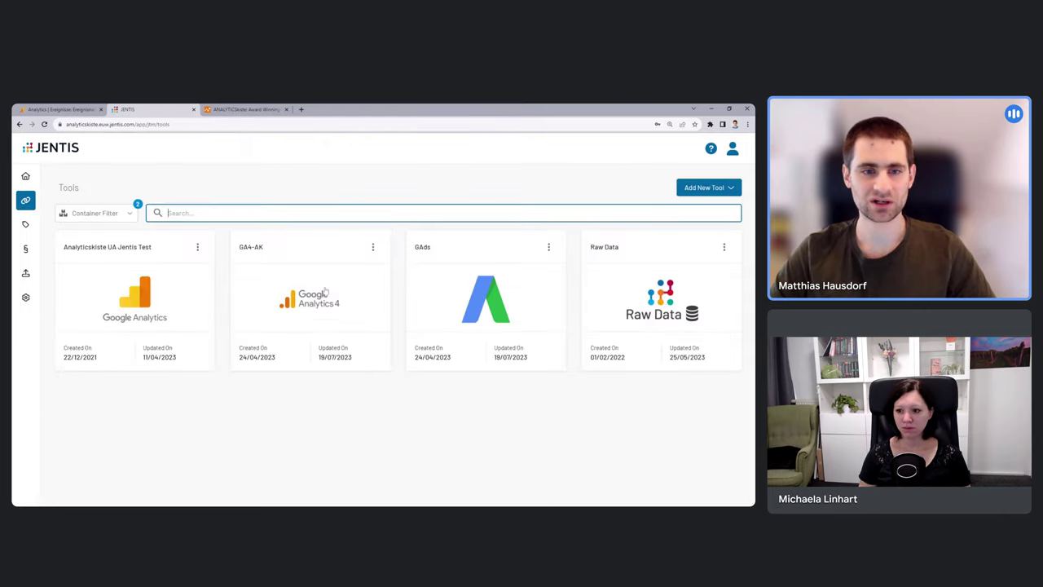
click(128, 216)
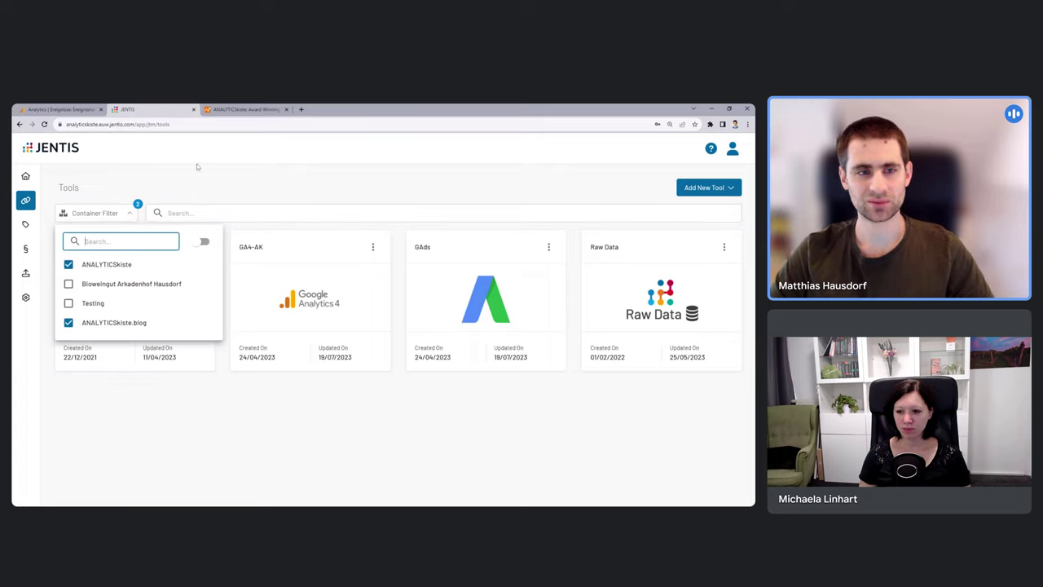
click(126, 212)
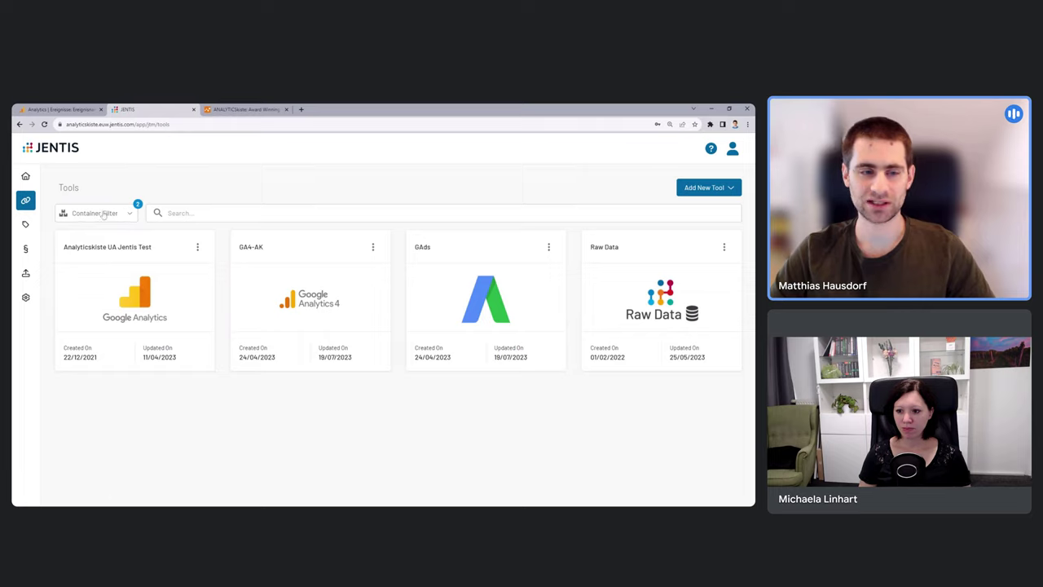
click(132, 214)
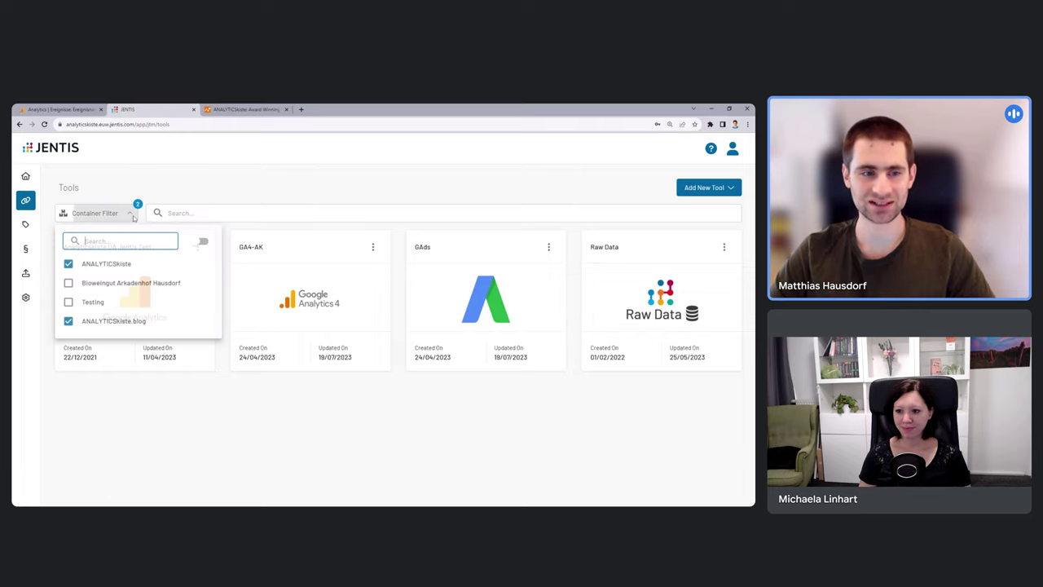
click(106, 264)
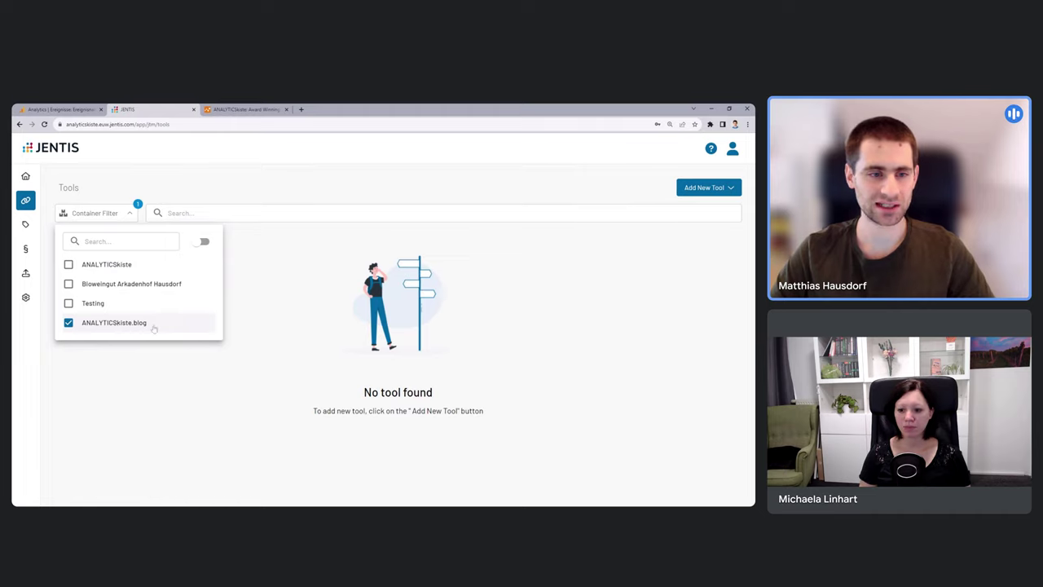
click(207, 362)
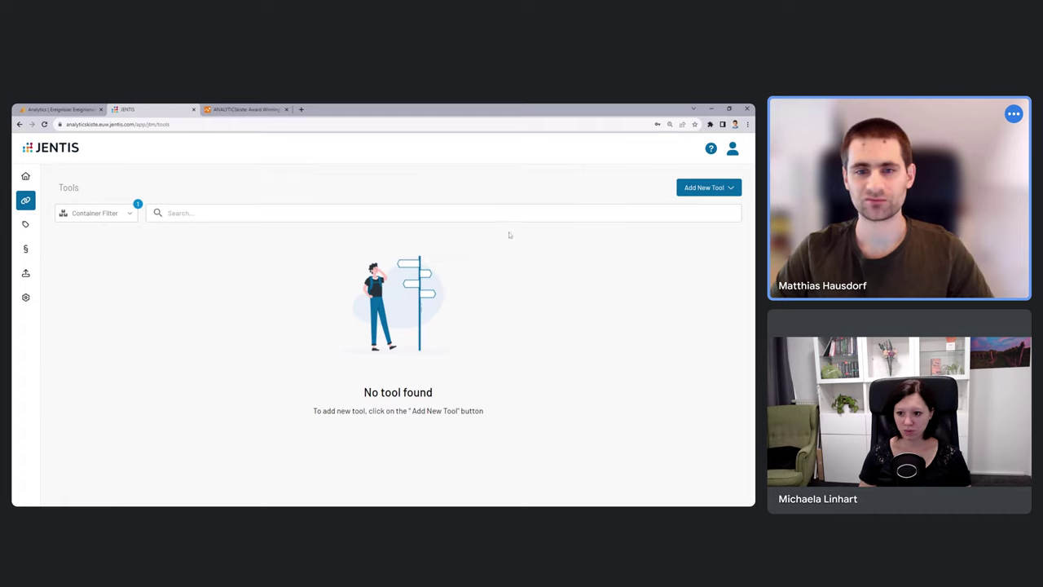
- Add a Google Analytics 4 Server-side tool in Assistant Mode and assign it to the ANALYTICSkiste.blog container
click(689, 189)
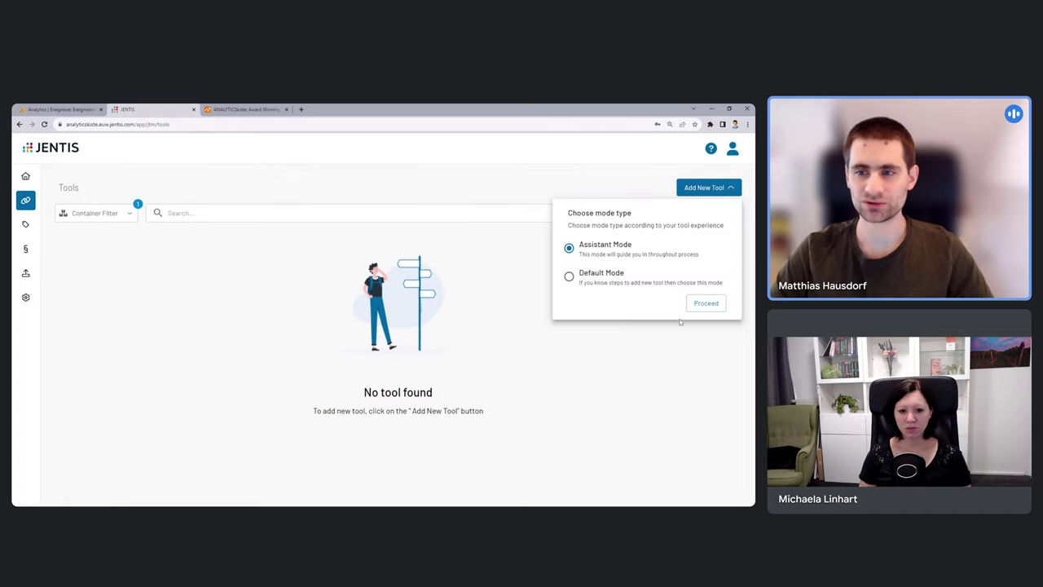
click(705, 302)
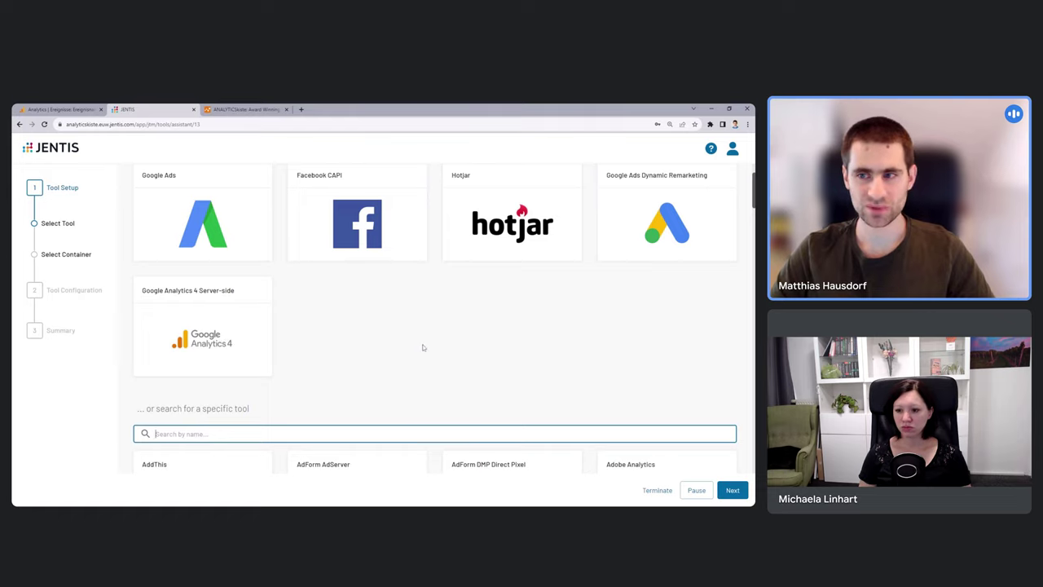
scroll(447, 413, up, 1)
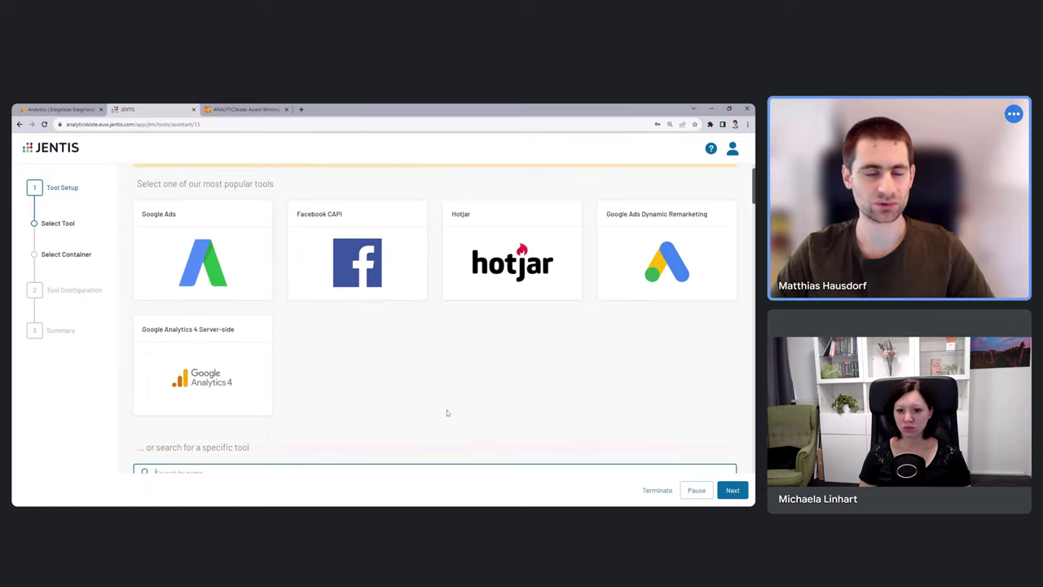
scroll(450, 410, down, 2)
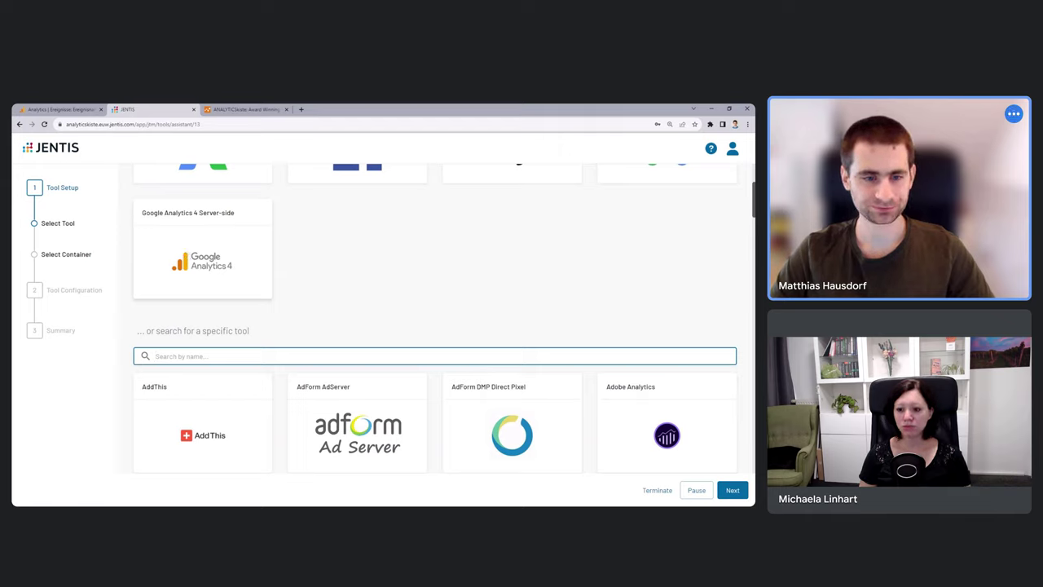
click(228, 238)
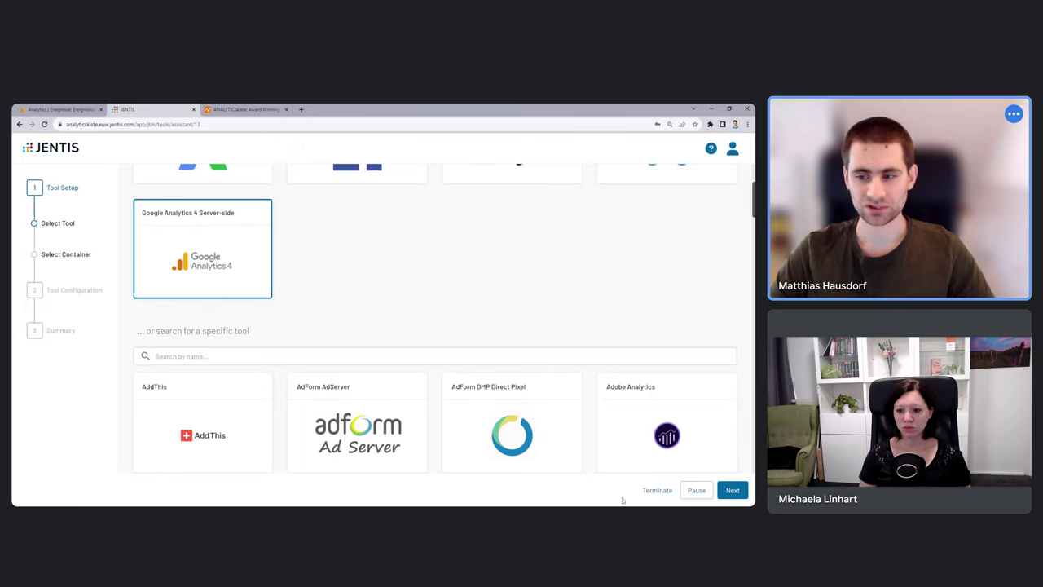
click(733, 490)
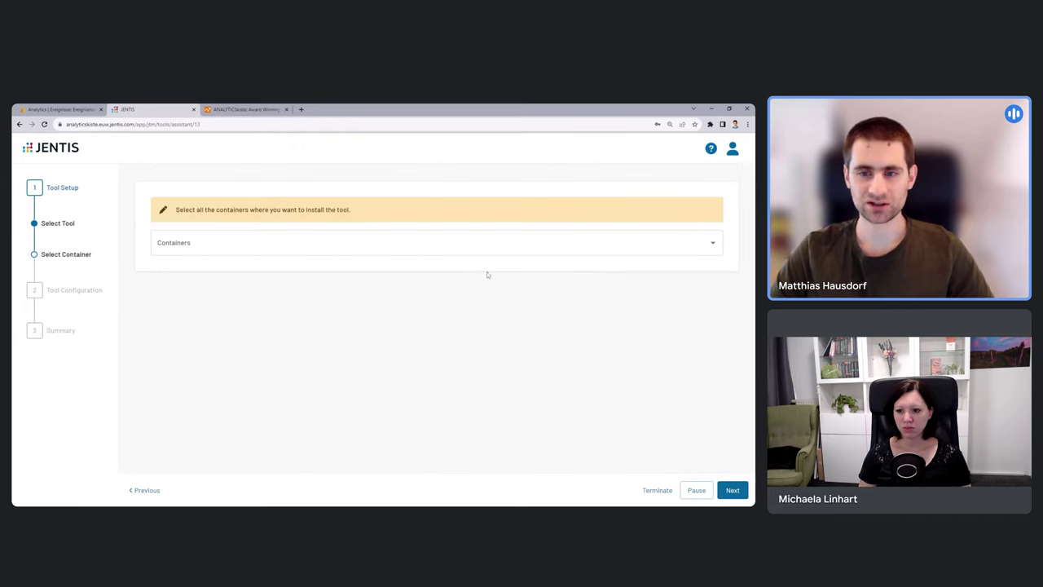
click(389, 242)
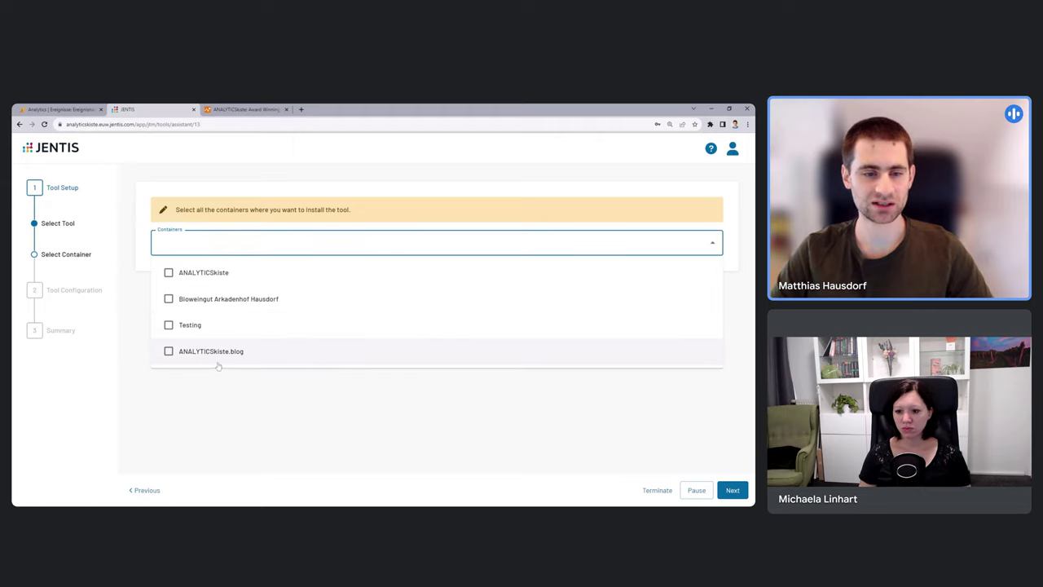
click(169, 351)
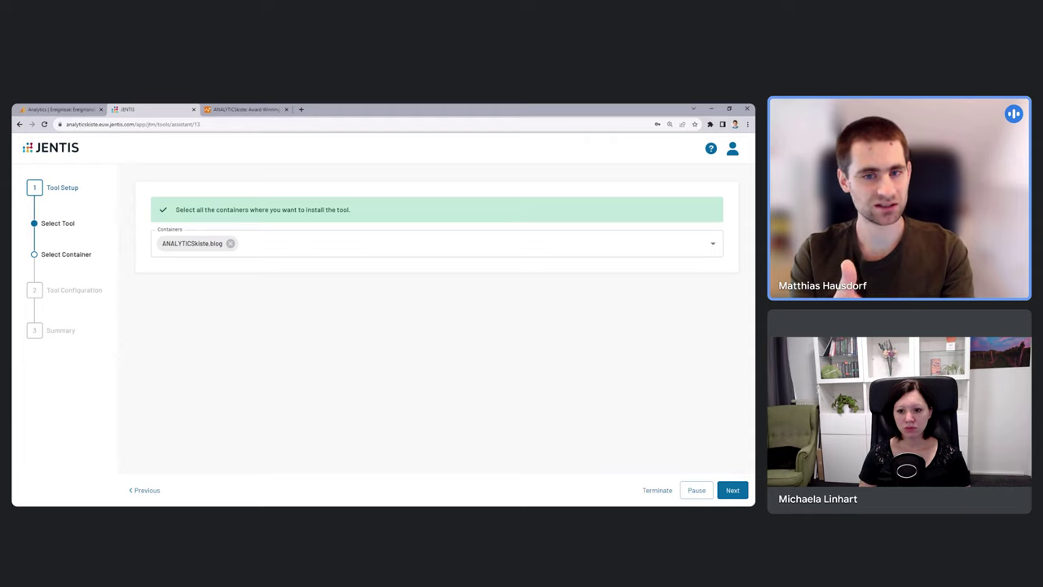
click(505, 250)
click(242, 301)
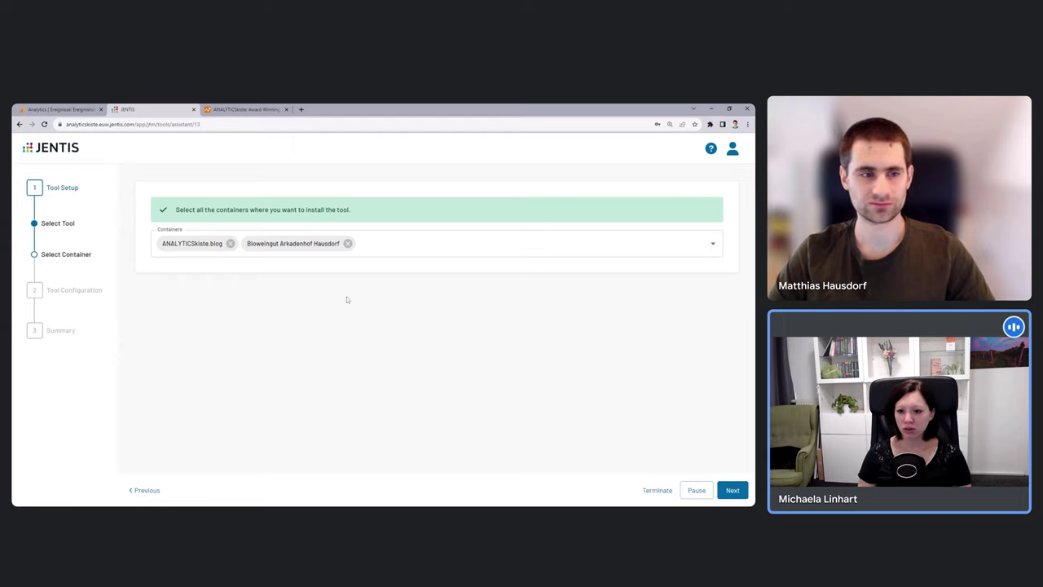
click(347, 243)
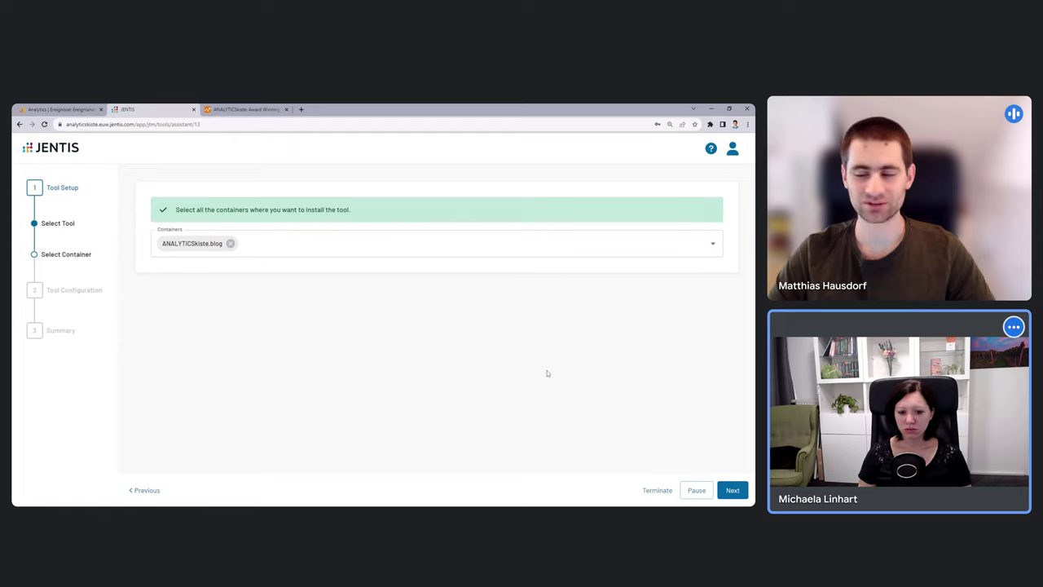
- Continue to the tool configuration and name the new tool "GA4 AK Schnack"
click(733, 490)
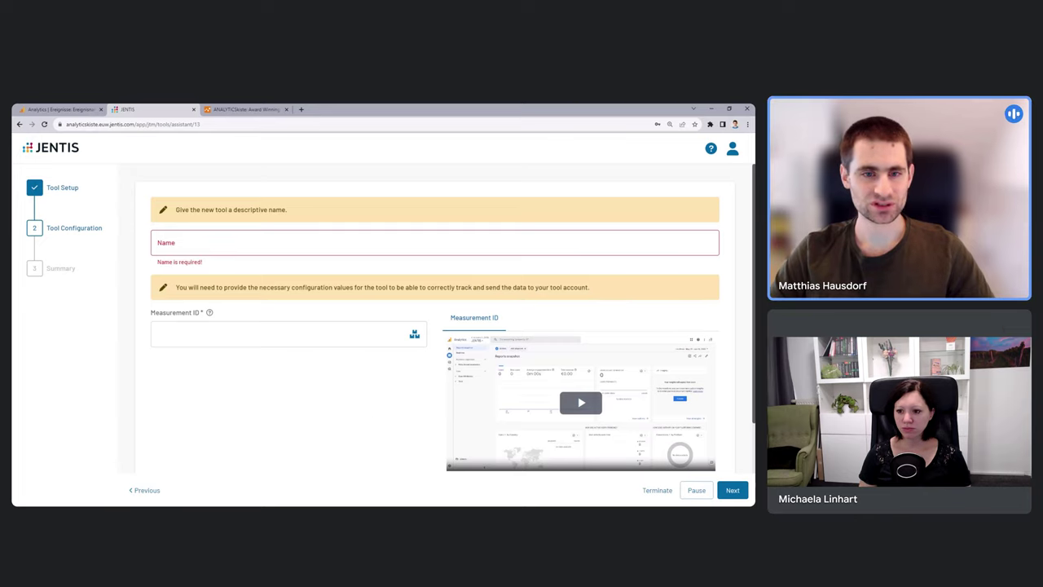
click(329, 230)
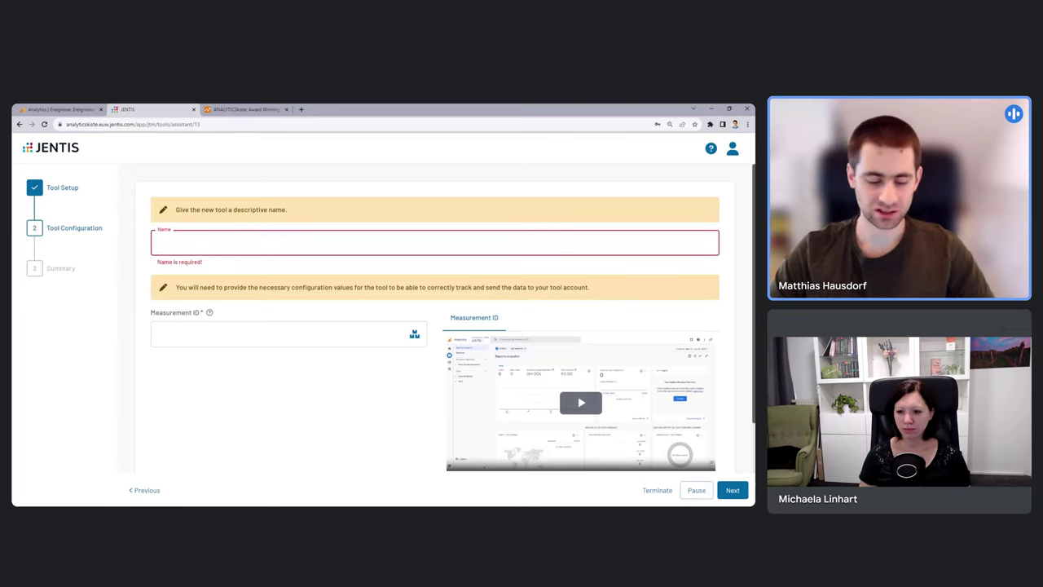
text(GA4 AK)
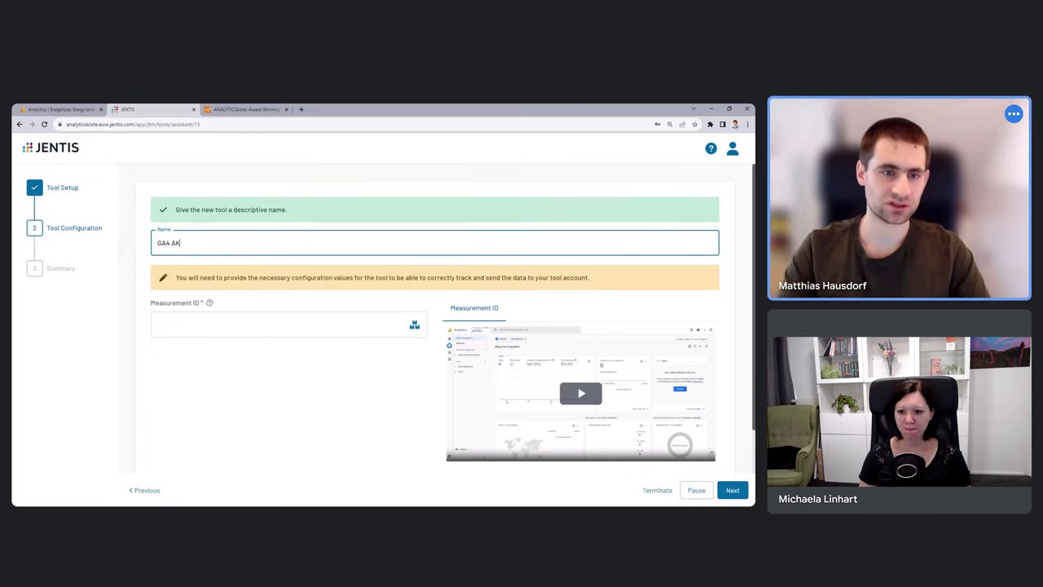
text( Schnack)
click(331, 368)
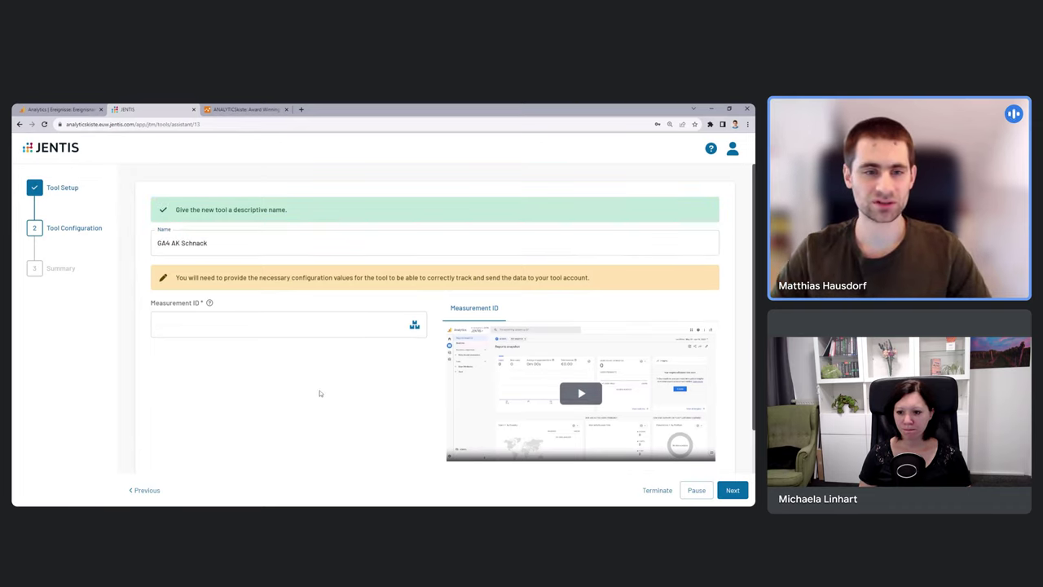
- Set the tool's Measurement ID to G-123456
click(269, 326)
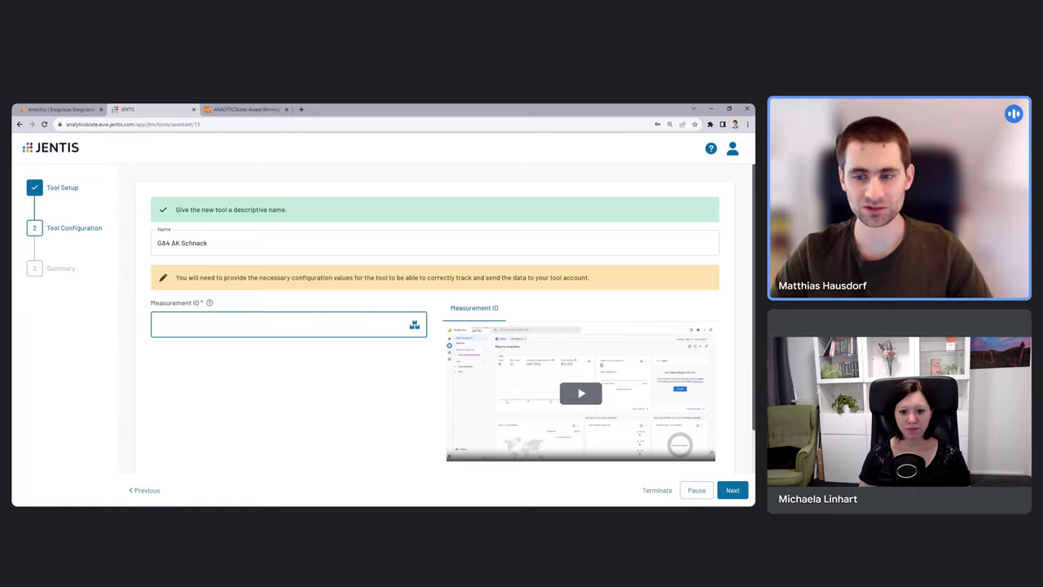
scroll(358, 373, down, 1)
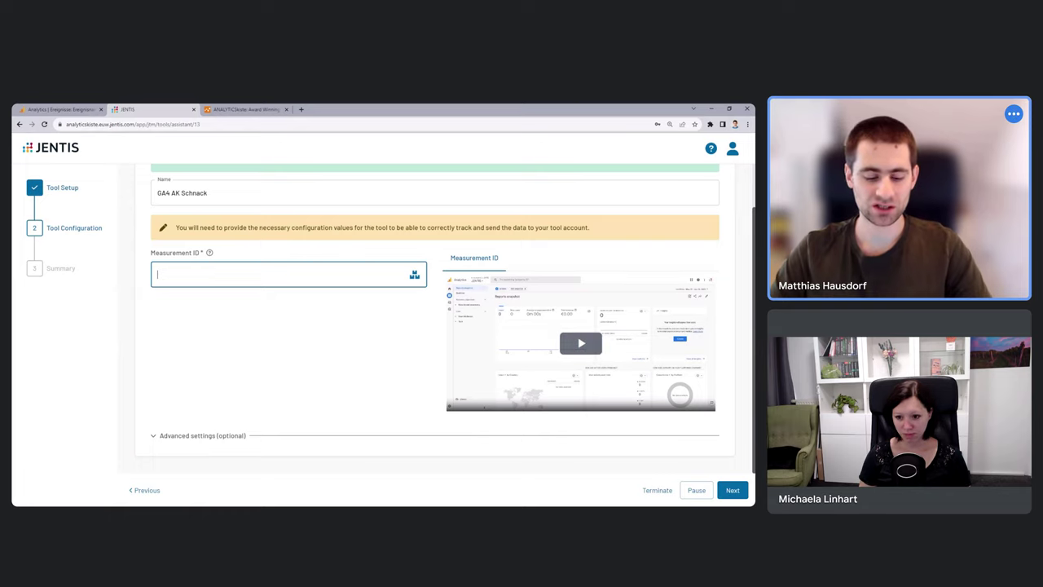
text(G-123456)
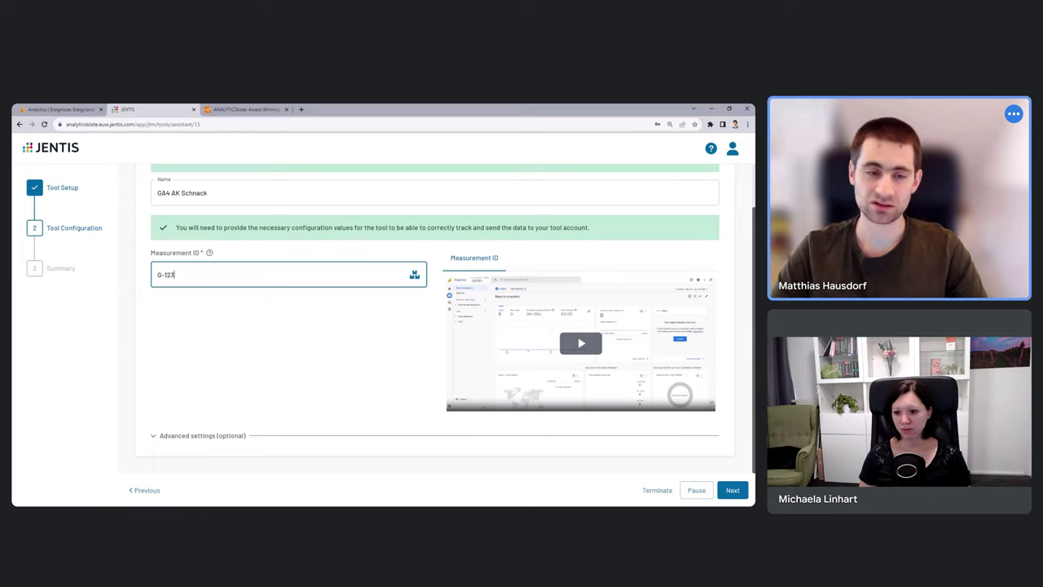
click(282, 347)
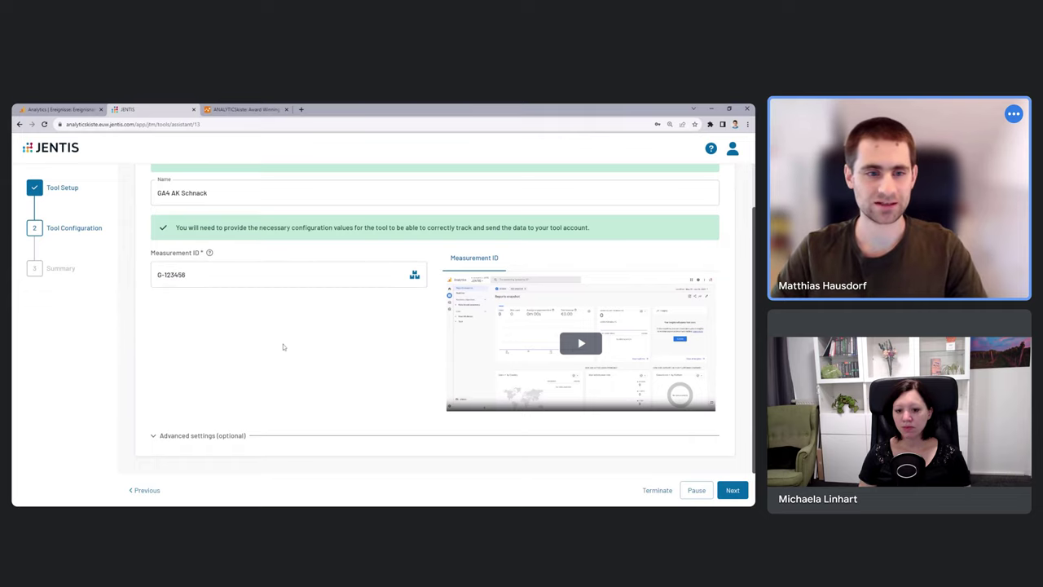
- Expand the optional advanced settings and look through the tags available for the tool with their descriptions
click(154, 435)
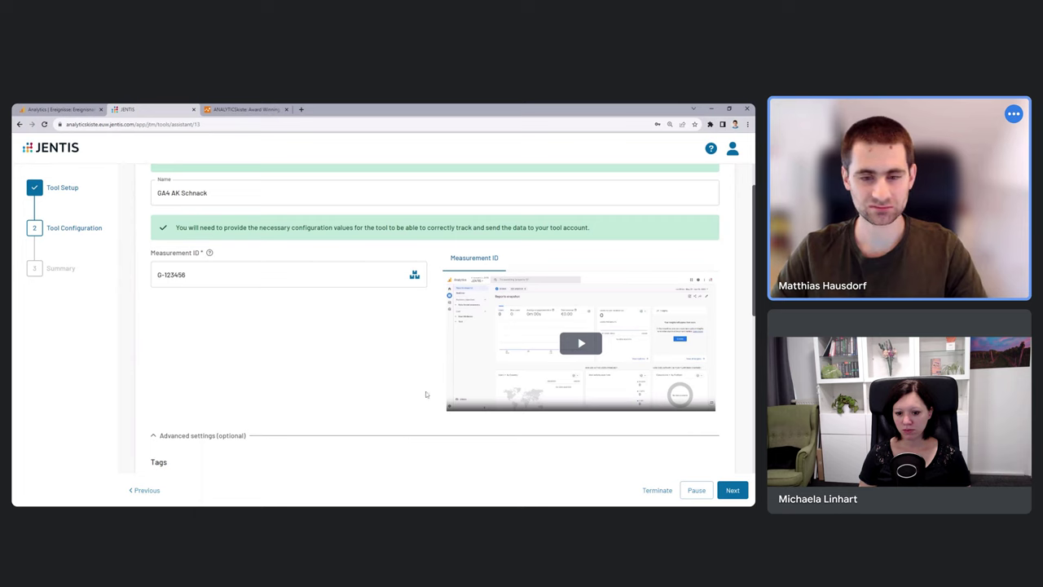
scroll(392, 368, down, 5)
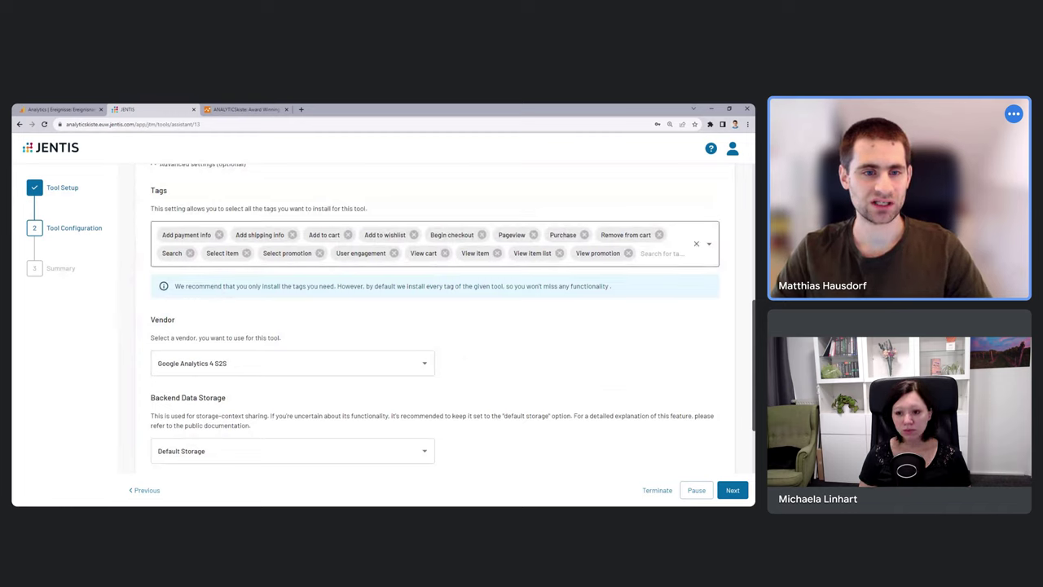
click(711, 244)
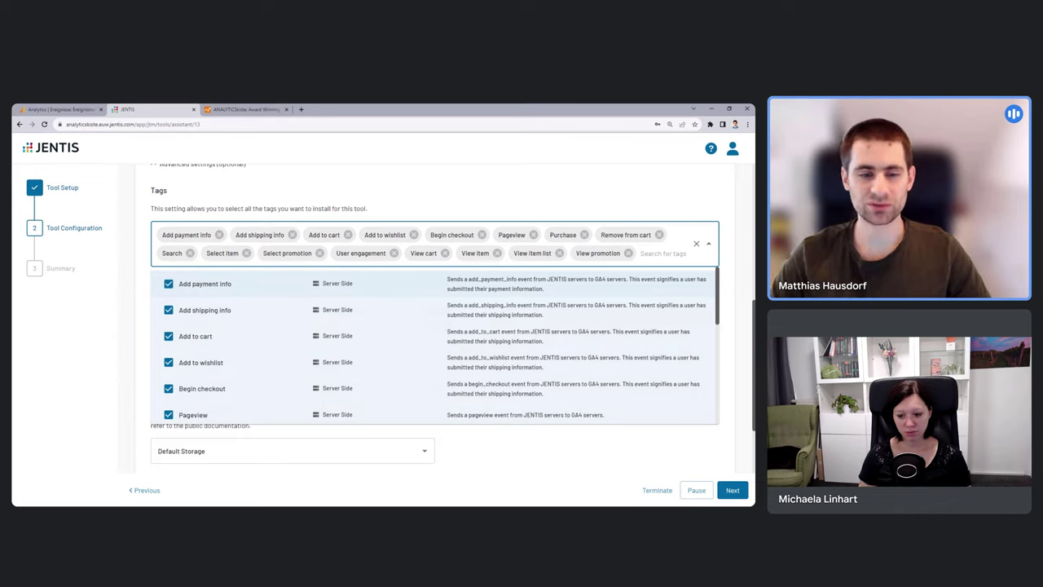
scroll(283, 321, down, 1)
scroll(283, 321, down, 4)
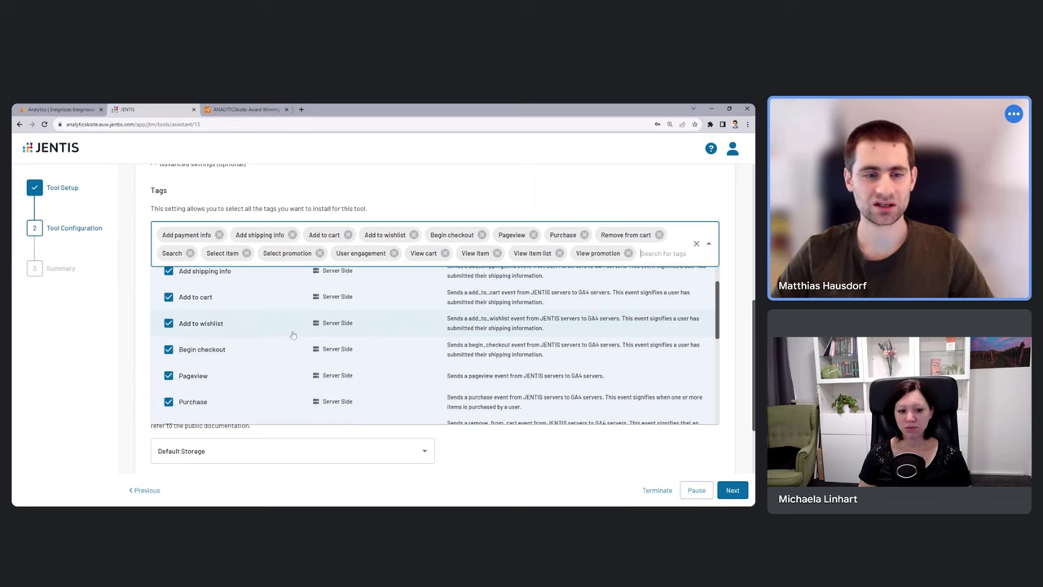
scroll(245, 316, up, 2)
scroll(245, 316, up, 1)
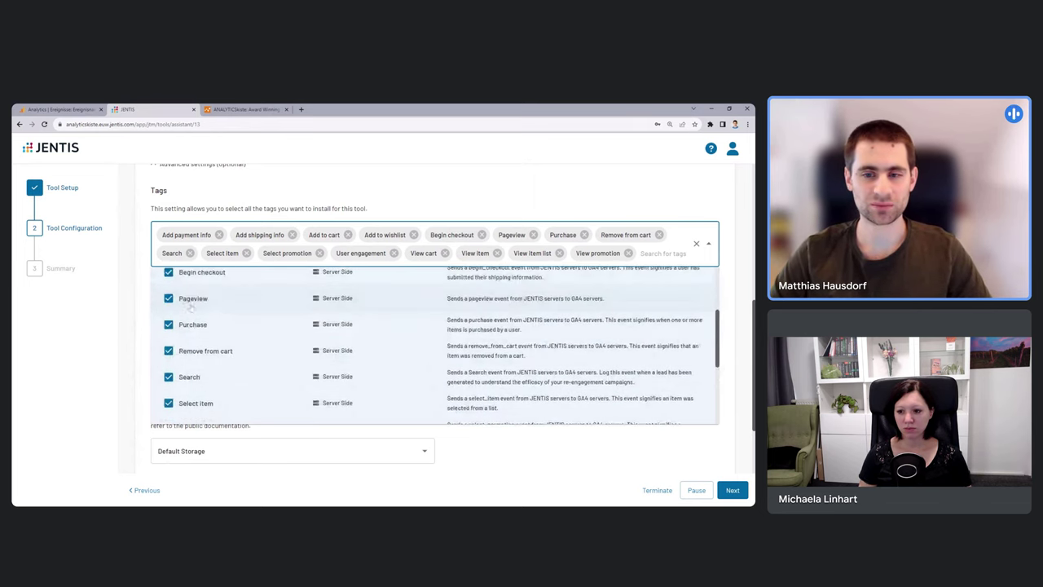
scroll(223, 299, down, 3)
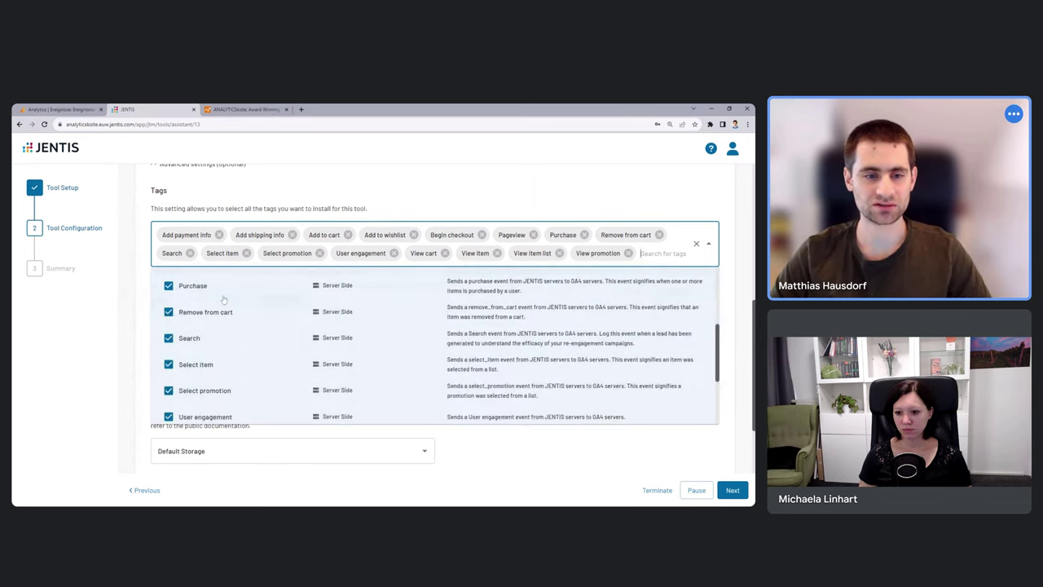
scroll(248, 290, down, 3)
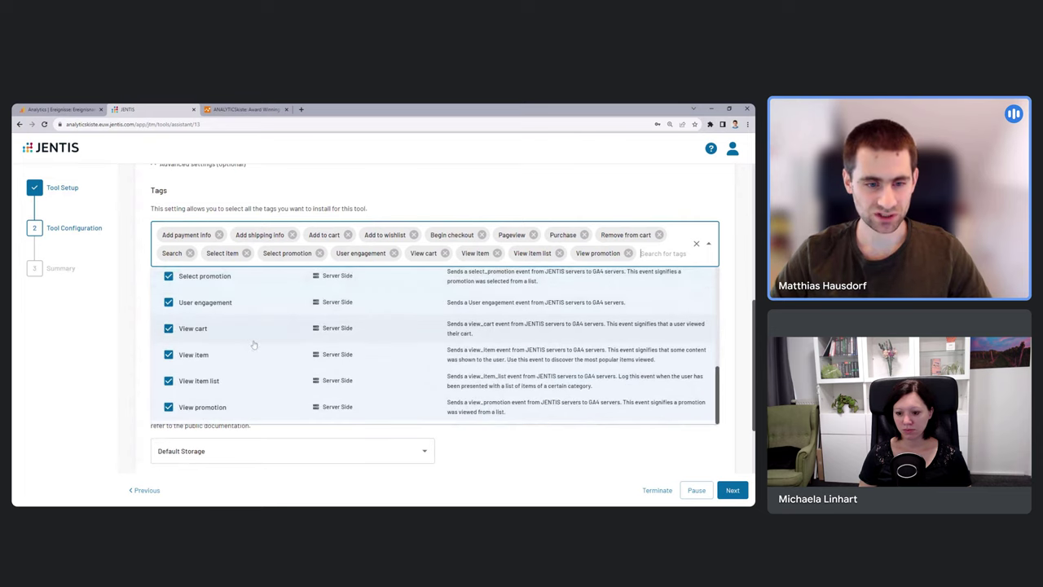
click(516, 423)
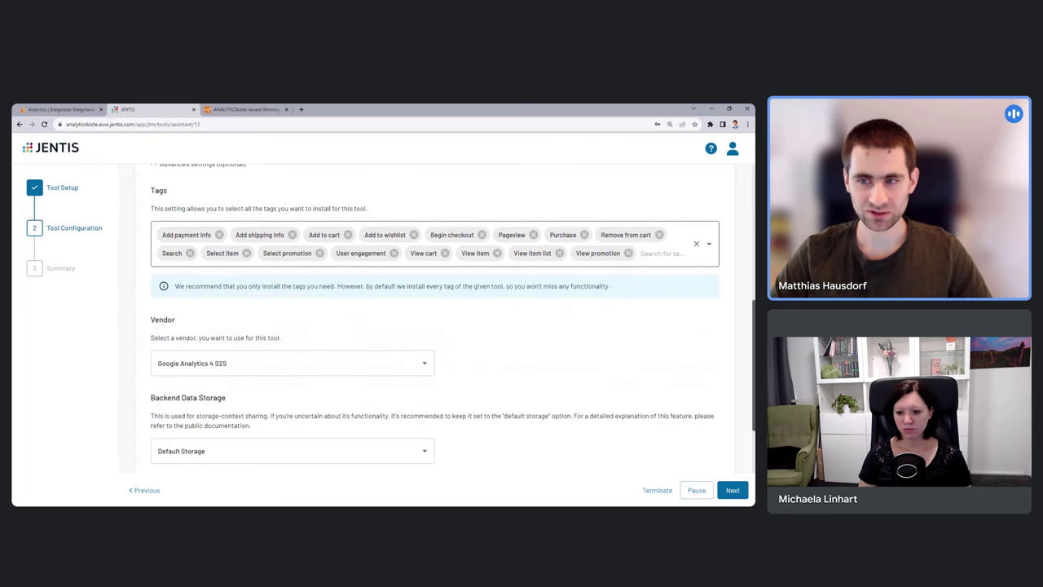
- Remove all preselected tags from the tool and select only the Pageview tag for installation
click(219, 235)
click(219, 235)
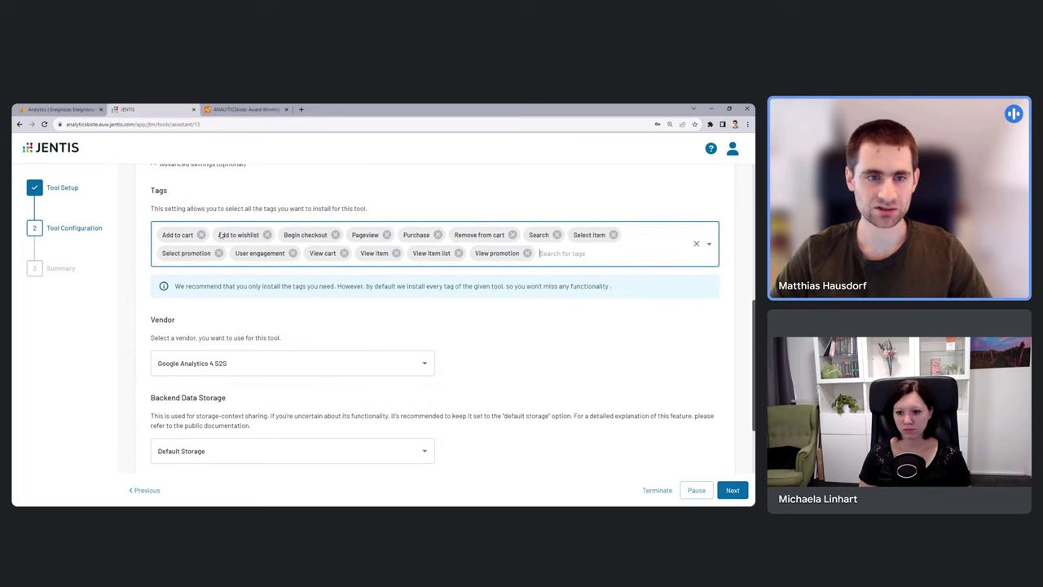
click(201, 234)
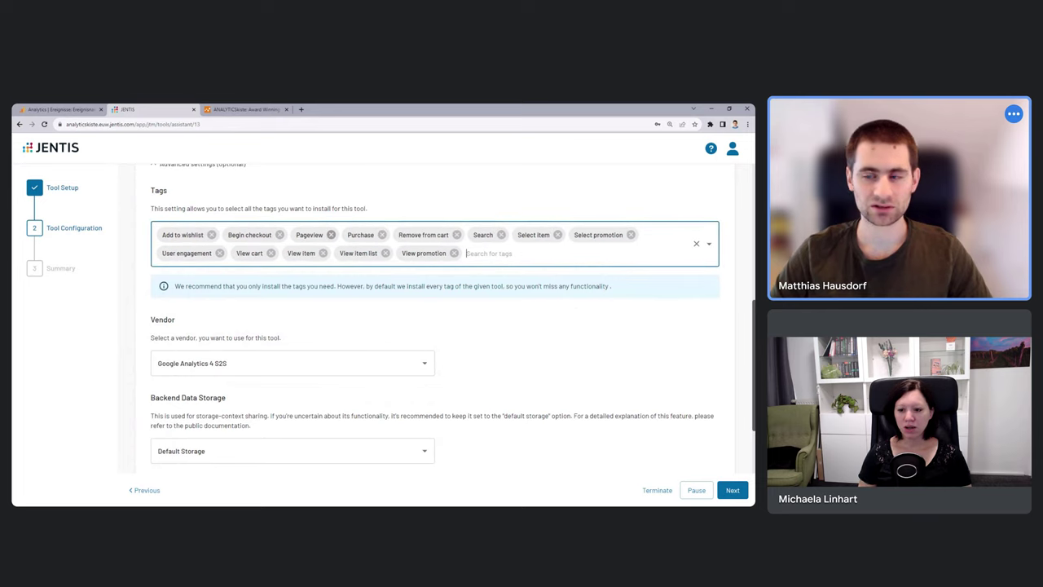
click(696, 243)
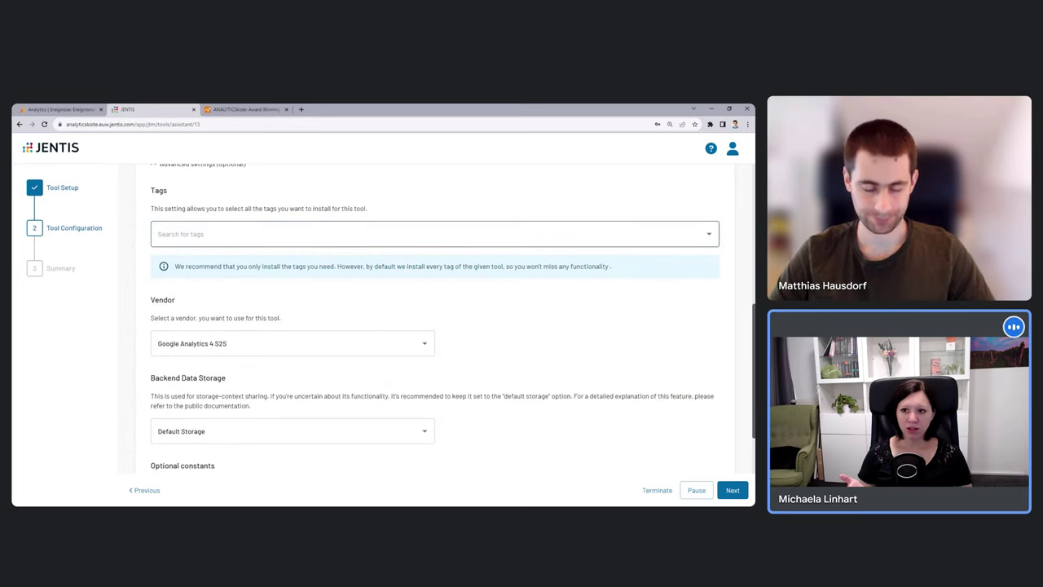
click(269, 234)
scroll(271, 320, down, 1)
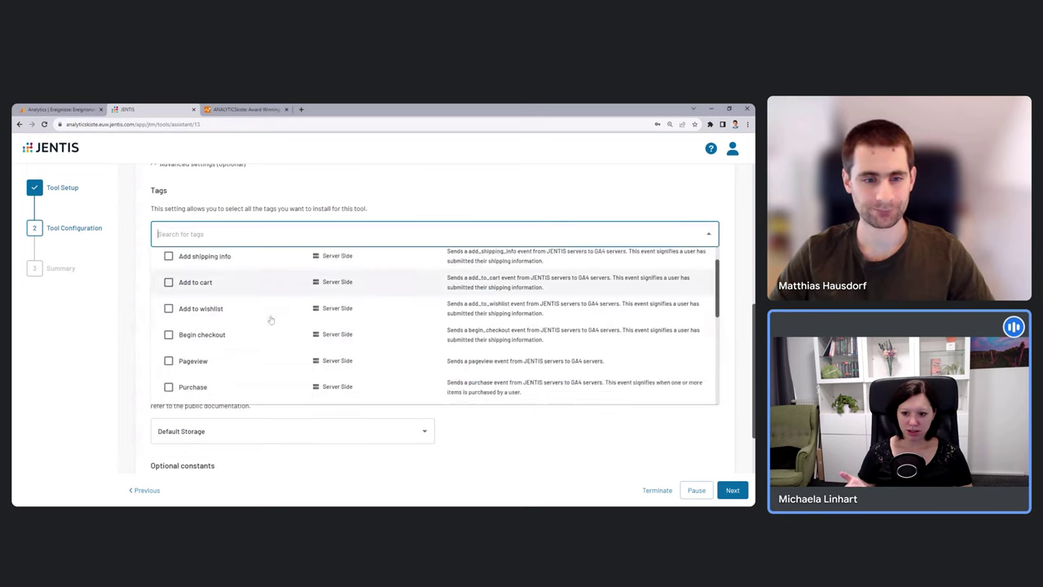
click(171, 361)
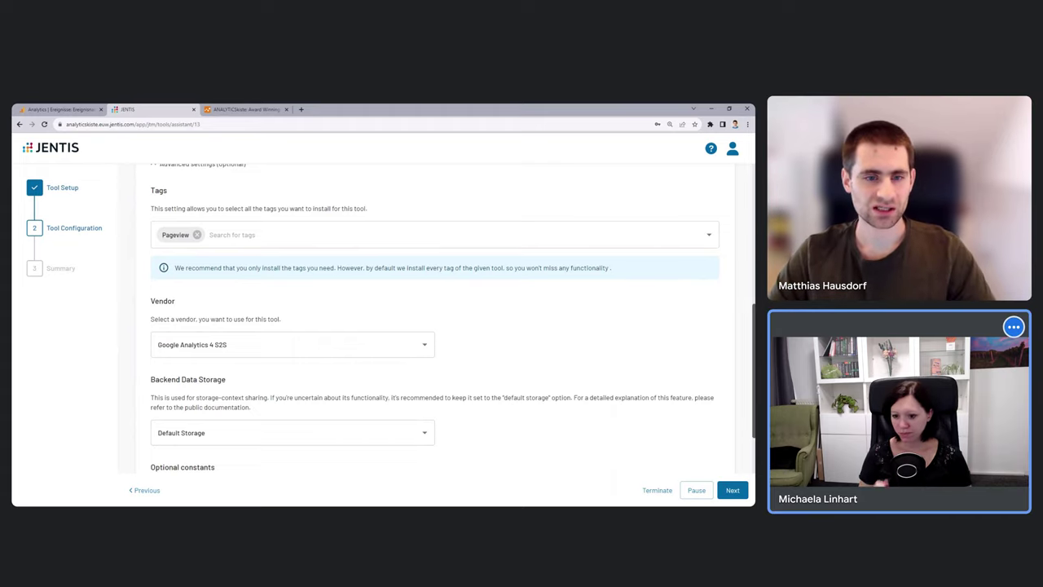
- Review the remaining advanced settings: vendor, backend data storage, DebugView mode and the ignore referrer list
scroll(290, 375, down, 1)
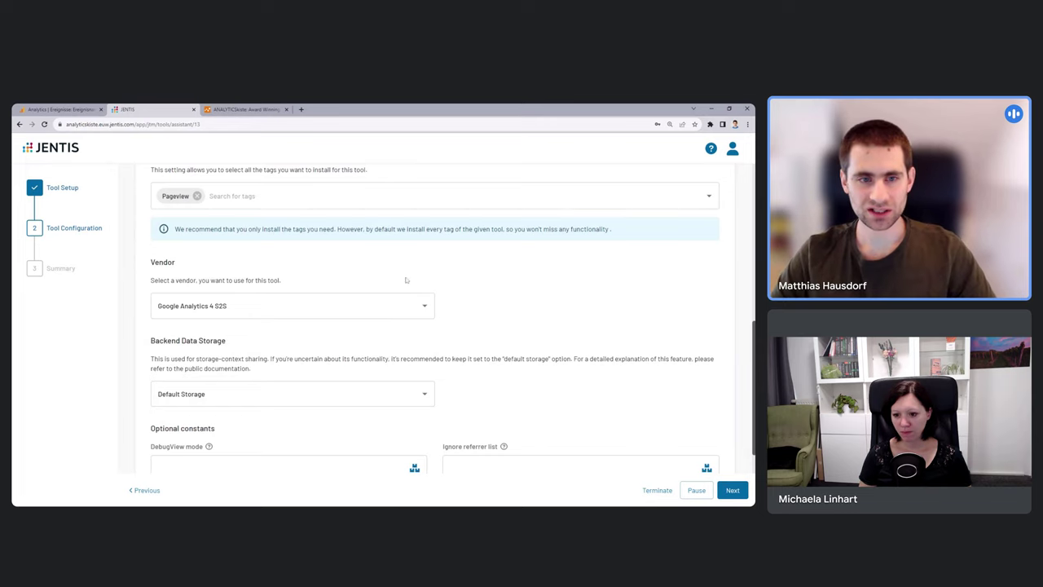
scroll(318, 250, up, 3)
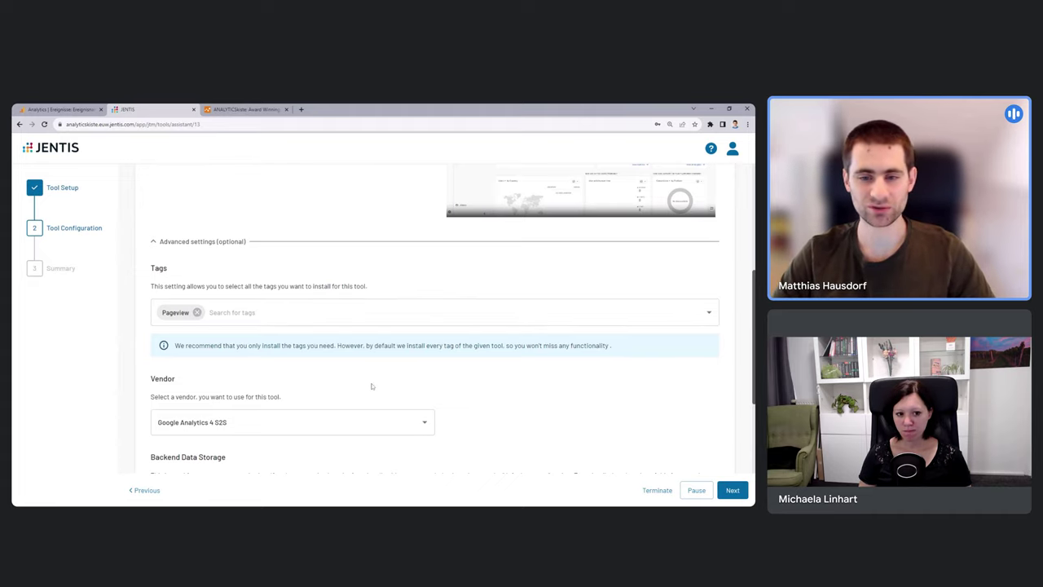
scroll(489, 377, down, 1)
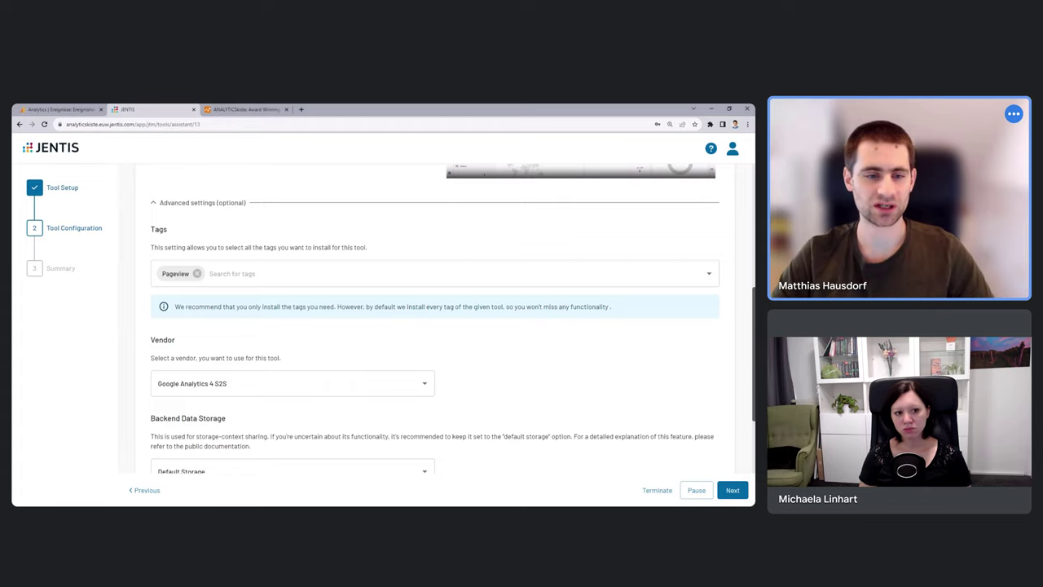
scroll(292, 266, down, 2)
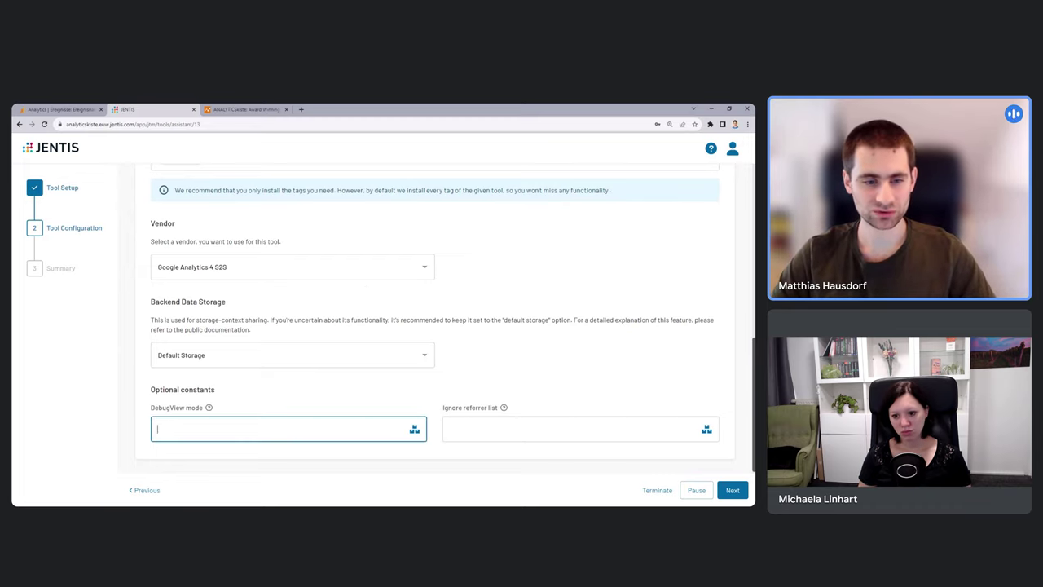
scroll(438, 406, down, 1)
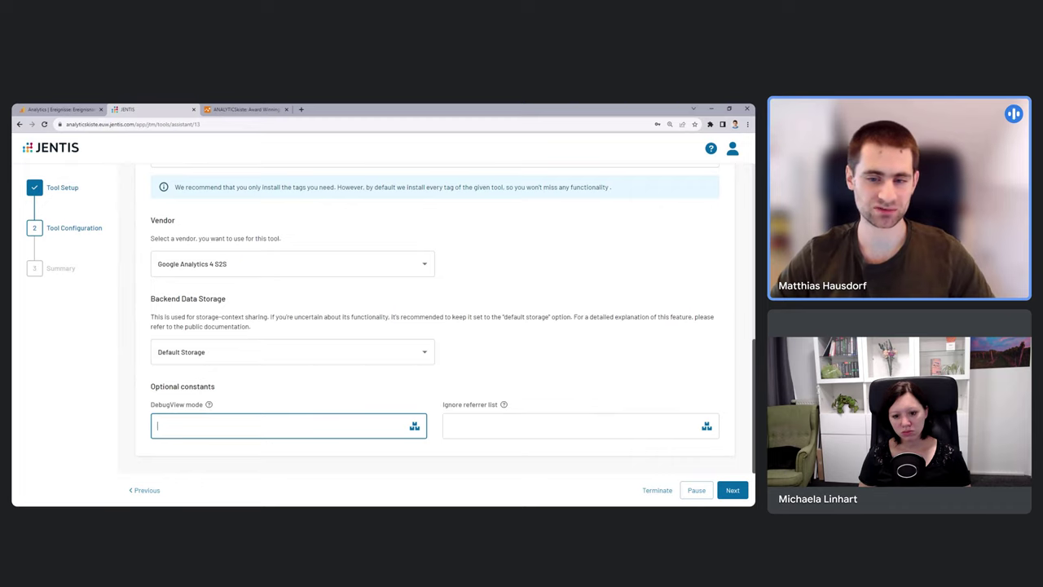
click(570, 425)
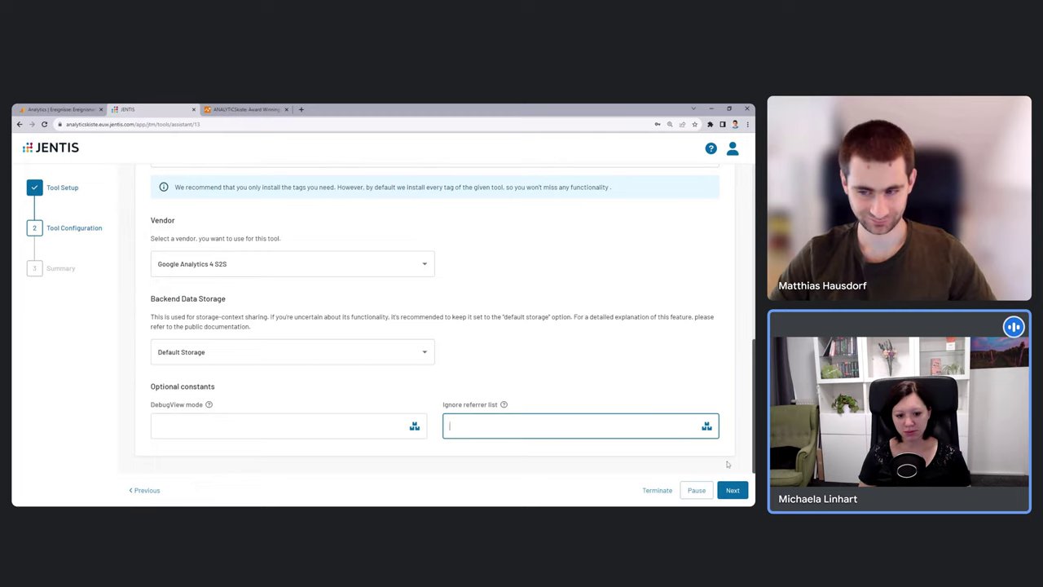
- Continue to the summary, create the tool and return to the tools overview
click(731, 491)
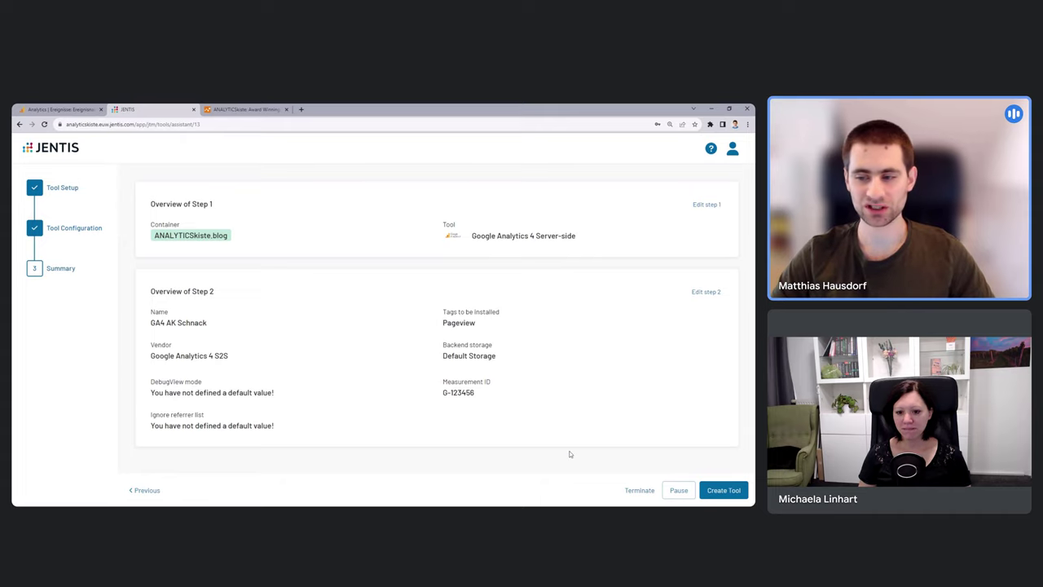
click(714, 490)
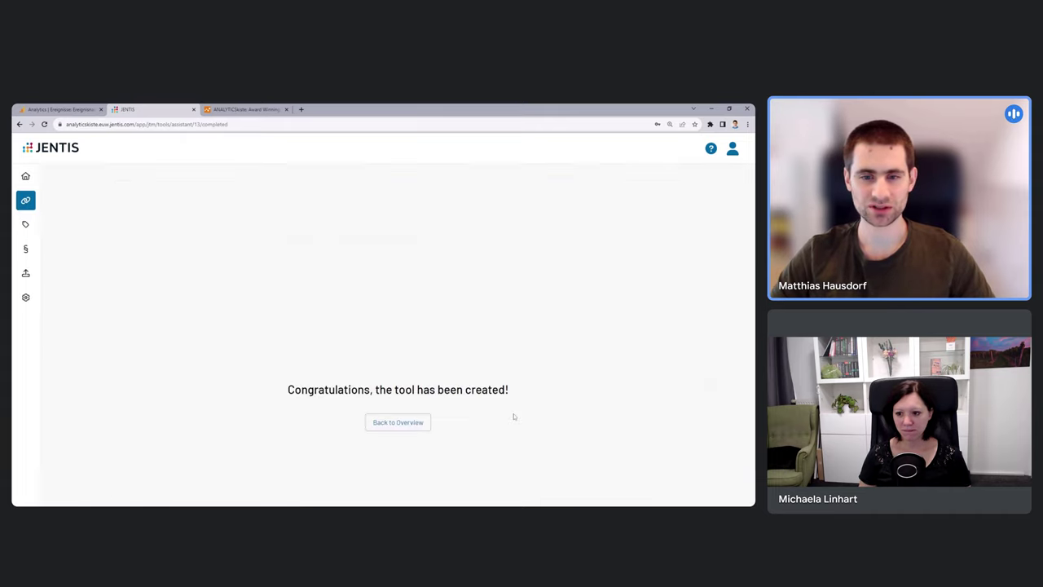
click(403, 427)
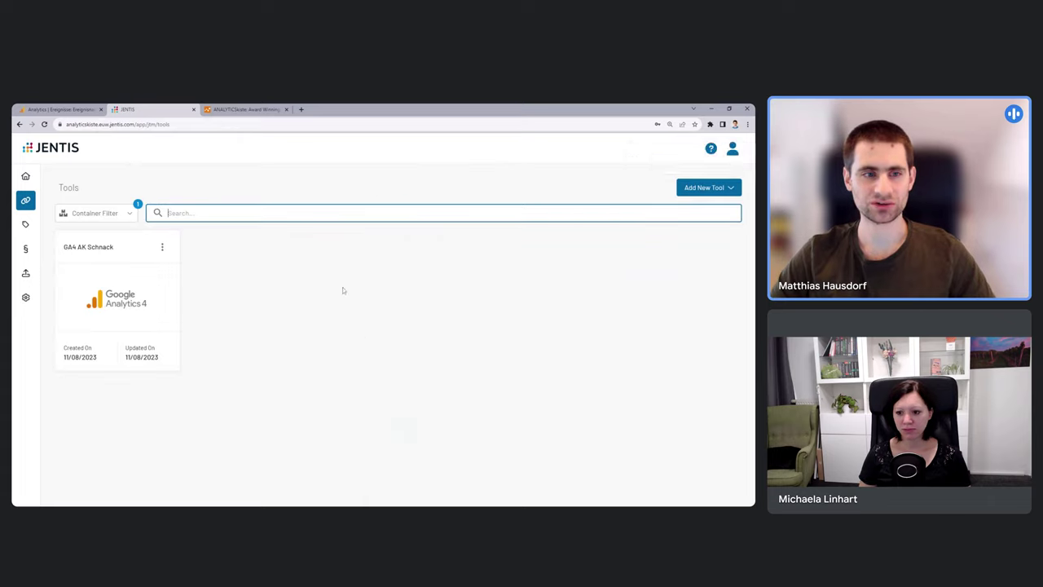
- Check which container the tools overview is filtered to and open the list of tags in the Server Tag Manager
click(122, 217)
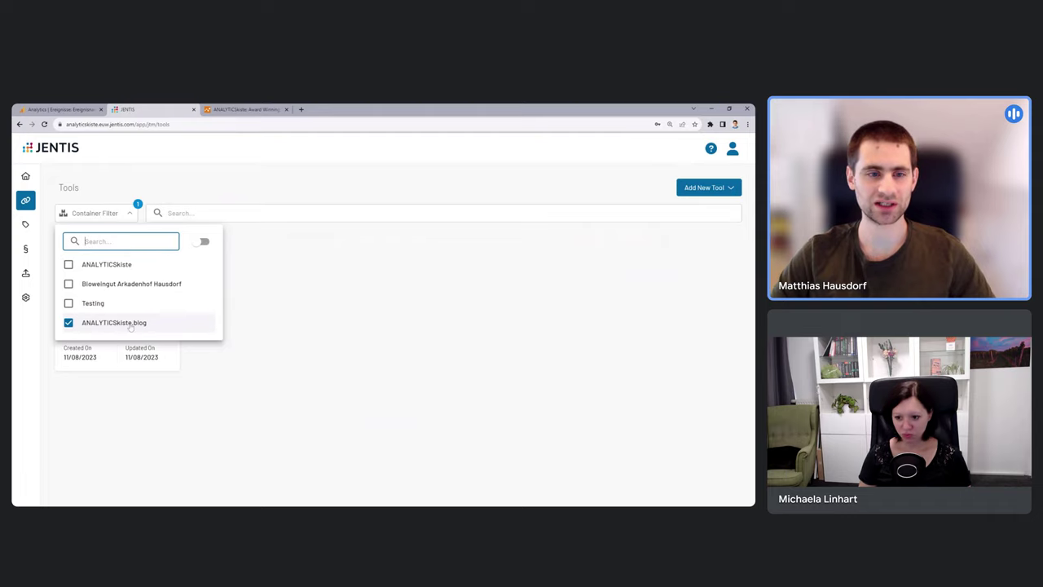
click(298, 339)
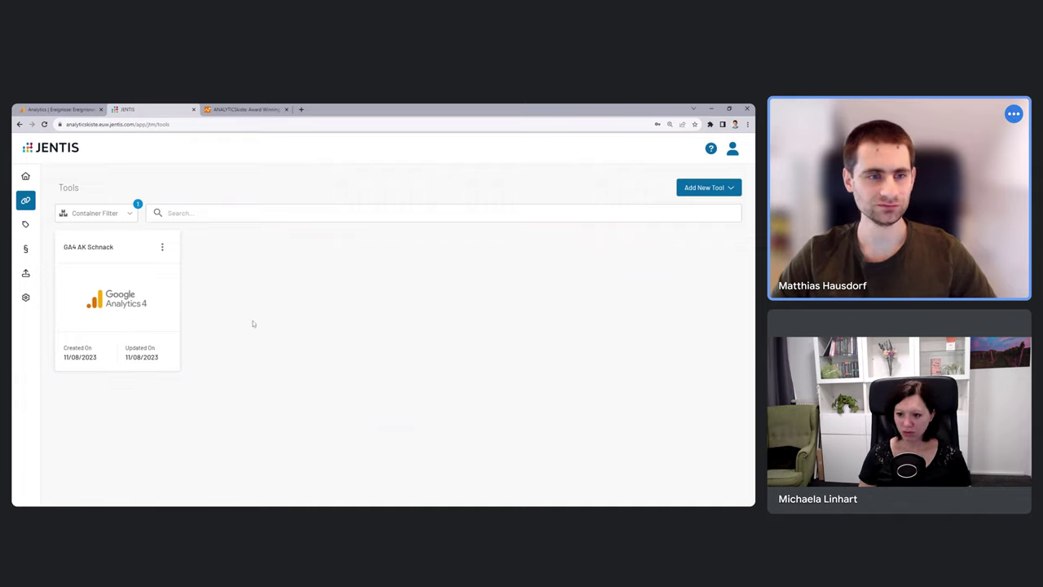
mouse_move(33, 236)
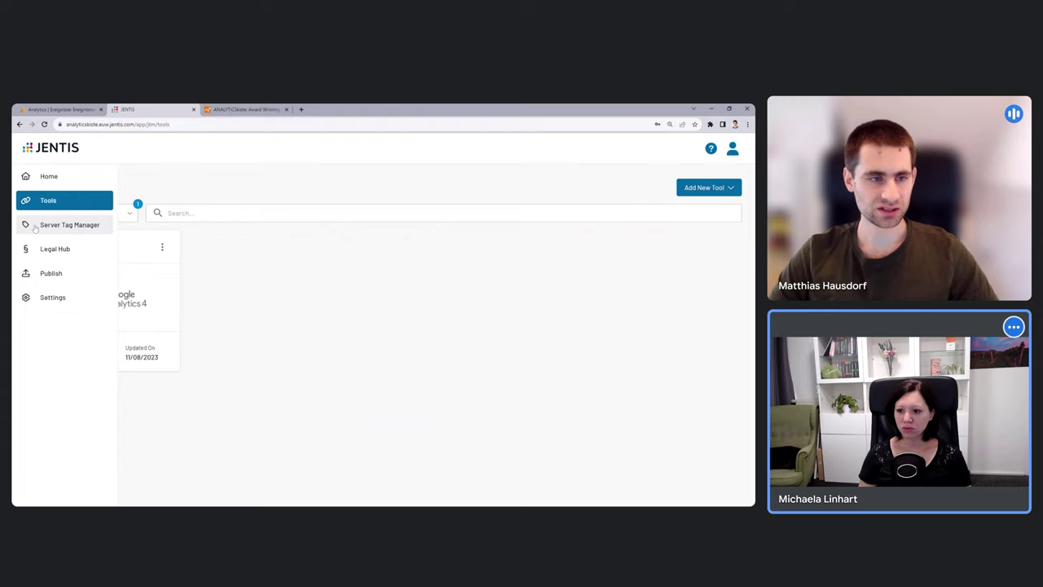
click(34, 228)
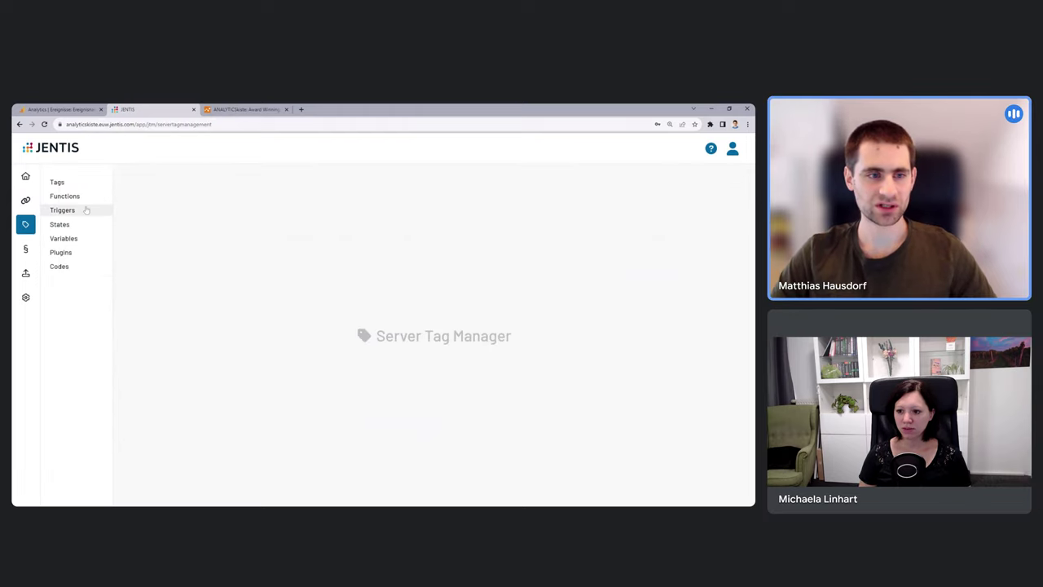
click(84, 185)
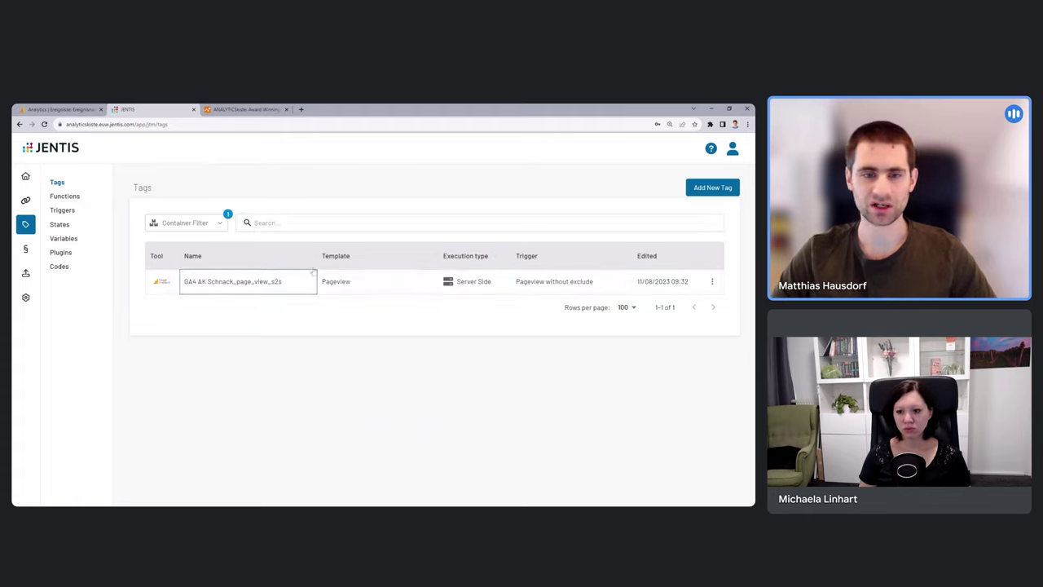
- Open the GA4 AK Schnack_page_view_s2s tag and review its general settings and basic tag configuration
click(273, 286)
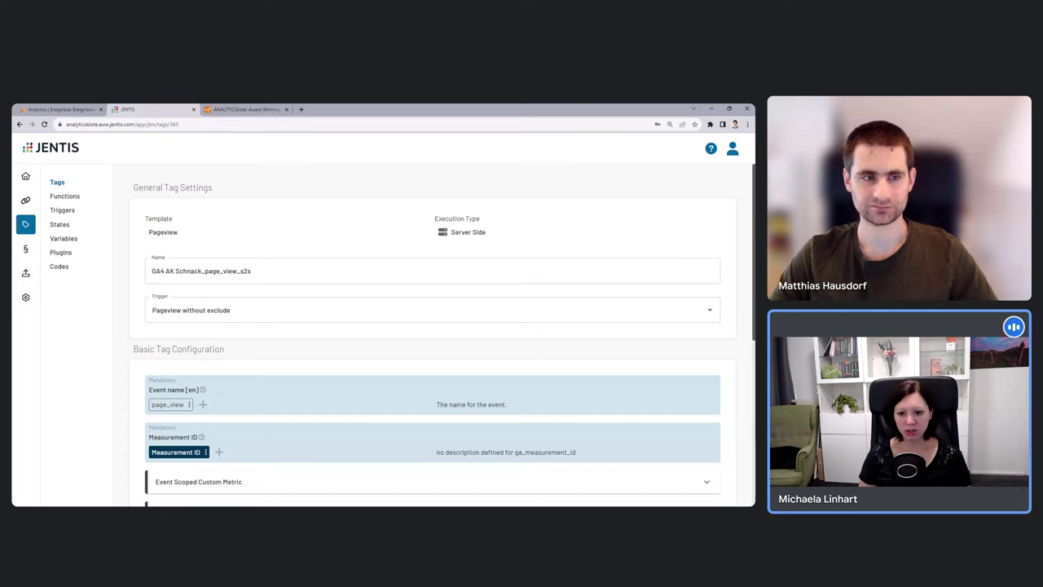
mouse_move(32, 254)
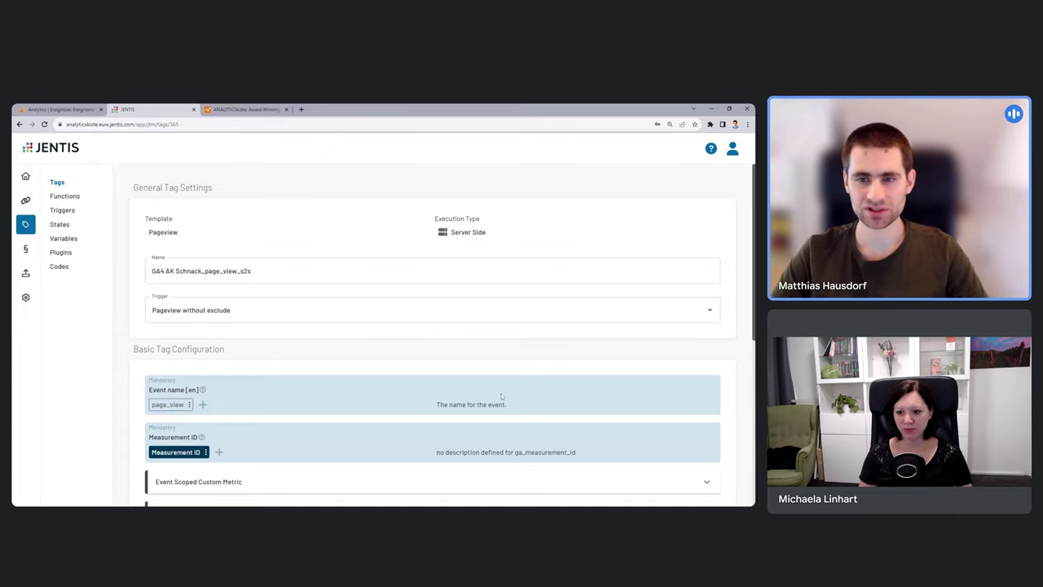
scroll(412, 345, down, 2)
scroll(391, 308, down, 1)
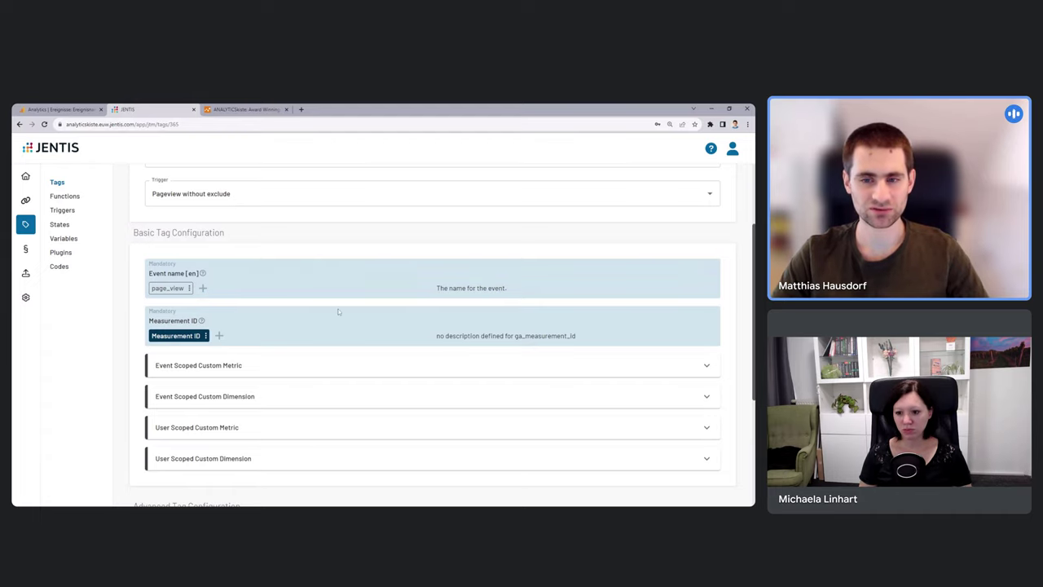
scroll(338, 310, down, 2)
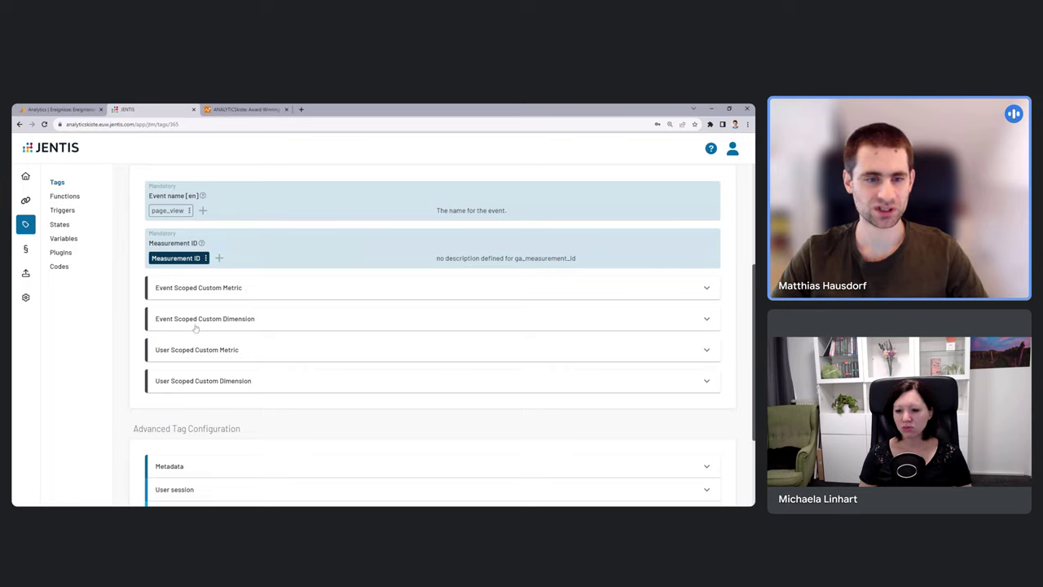
- Add an empty event scoped custom dimension to the tag and browse the variables available for its value
click(246, 325)
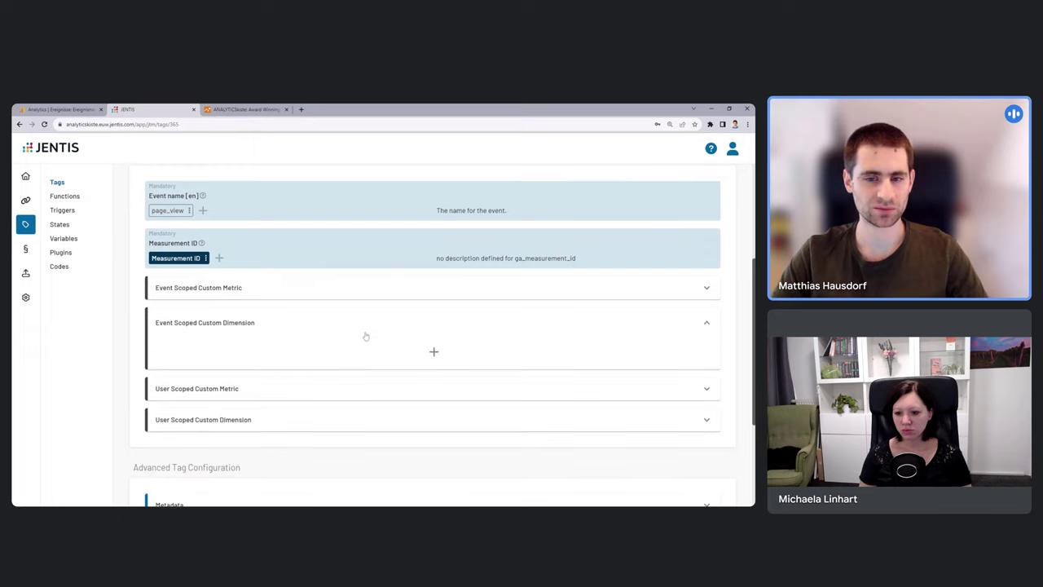
click(434, 351)
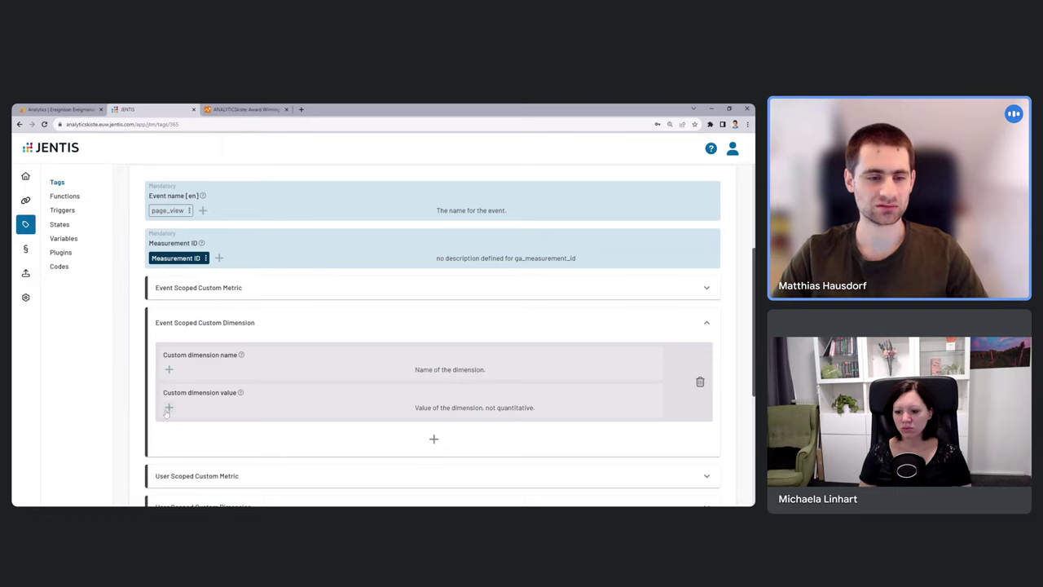
click(168, 408)
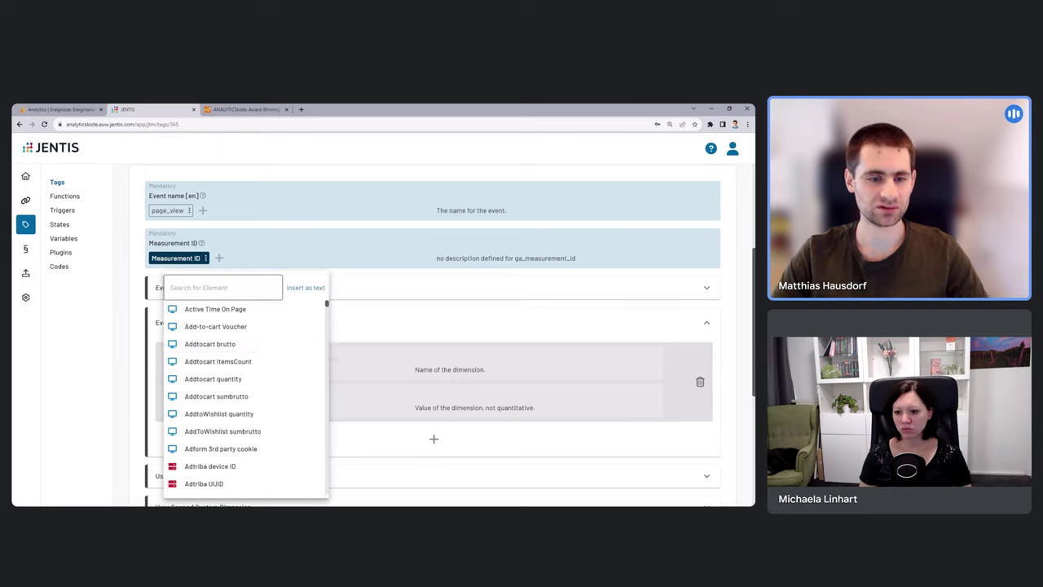
scroll(281, 355, down, 5)
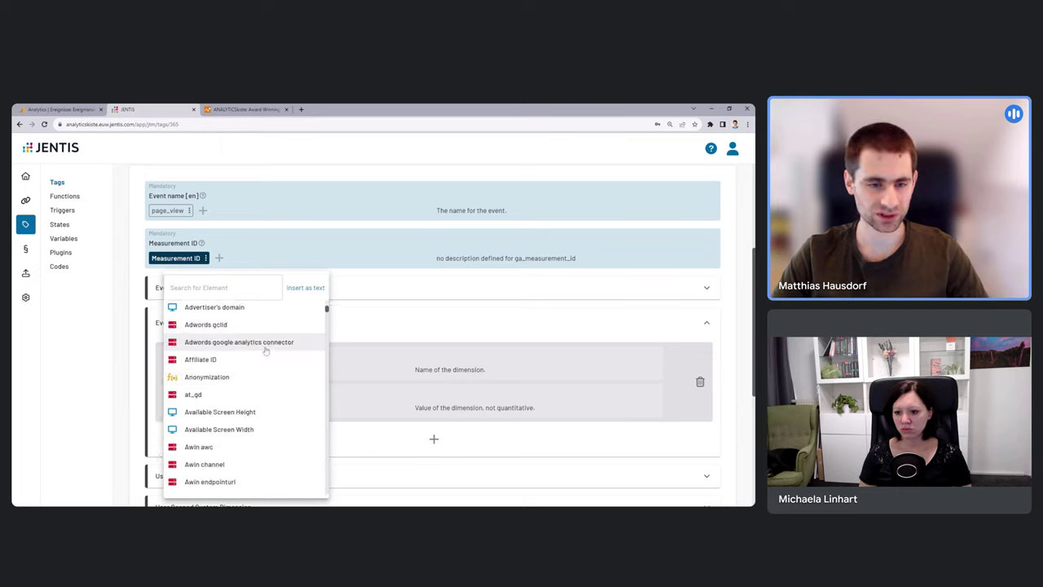
scroll(285, 408, down, 3)
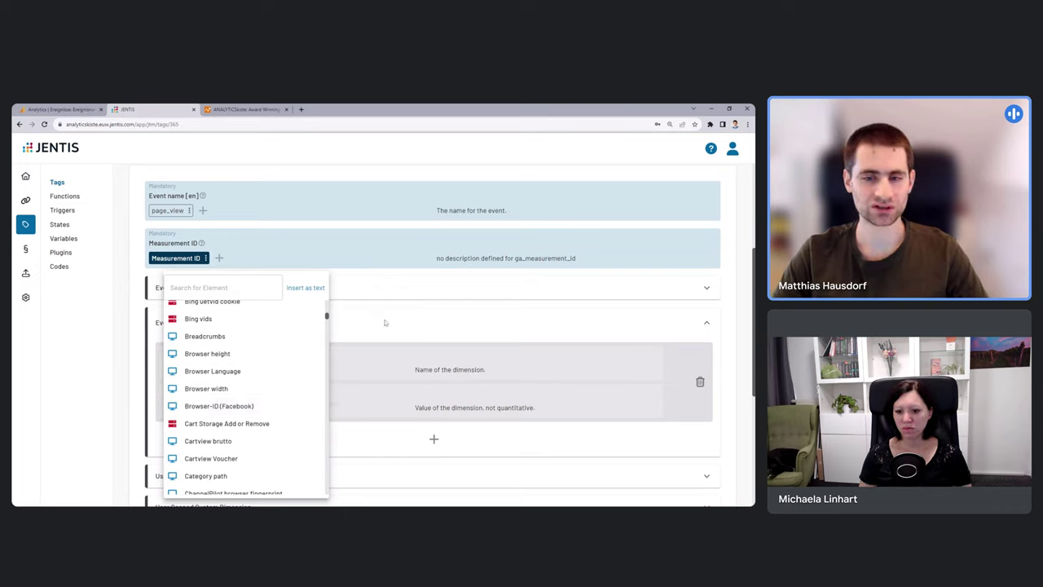
click(313, 343)
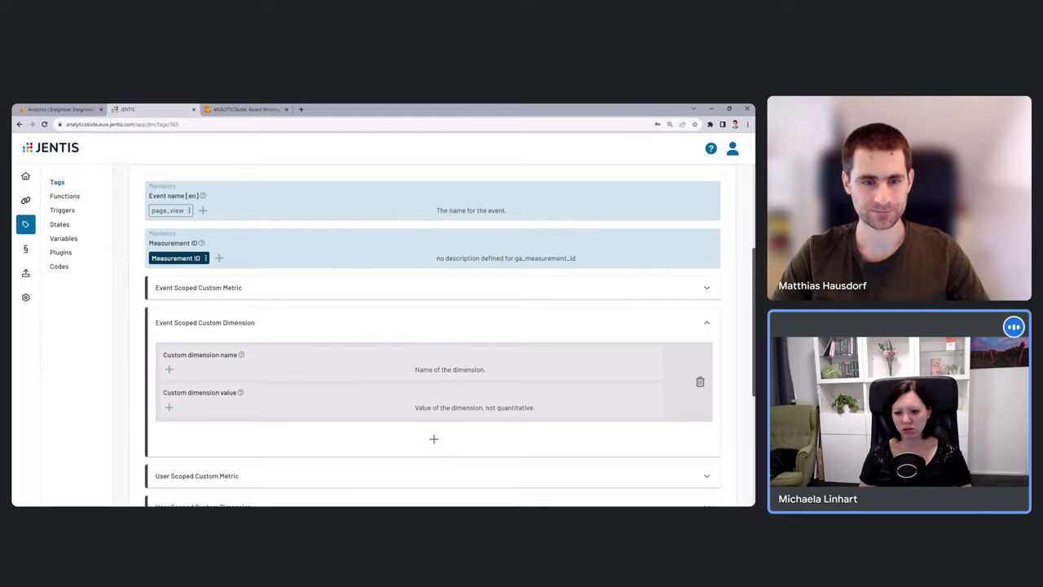
- Look over the basic configuration fields and the list of advanced tag configuration sections
scroll(377, 365, down, 1)
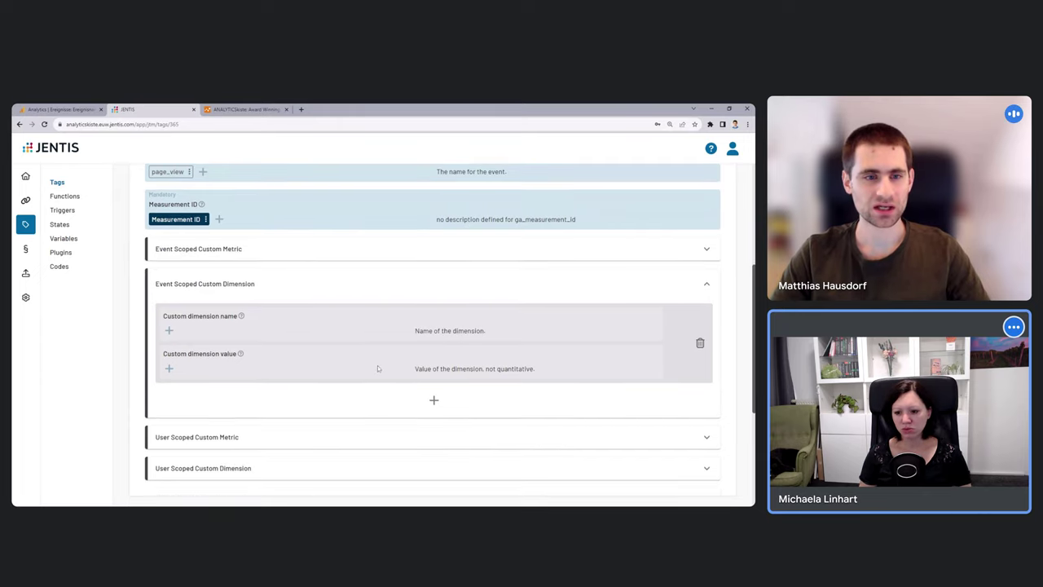
scroll(328, 433, down, 5)
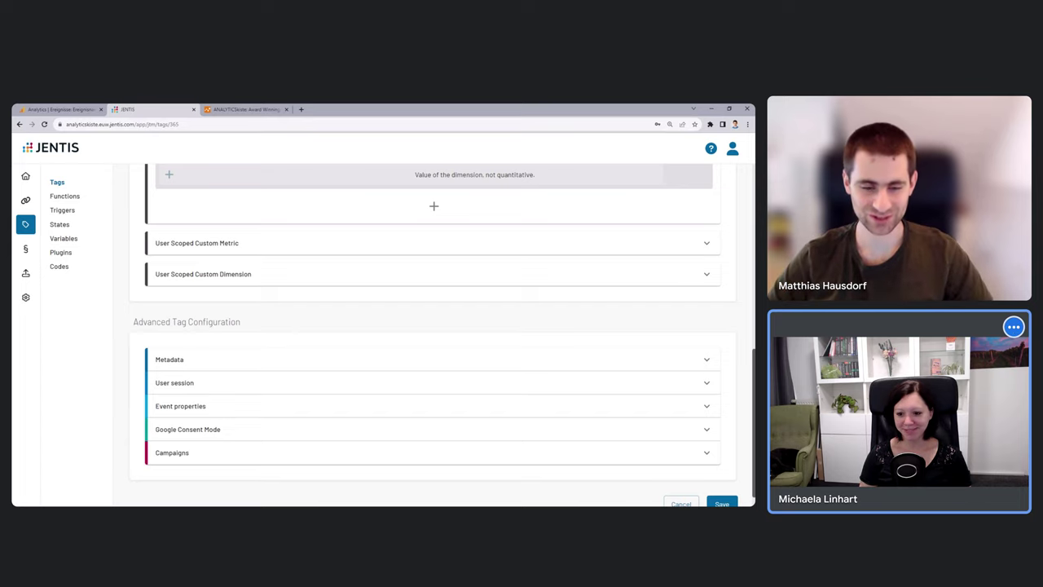
scroll(236, 457, up, 1)
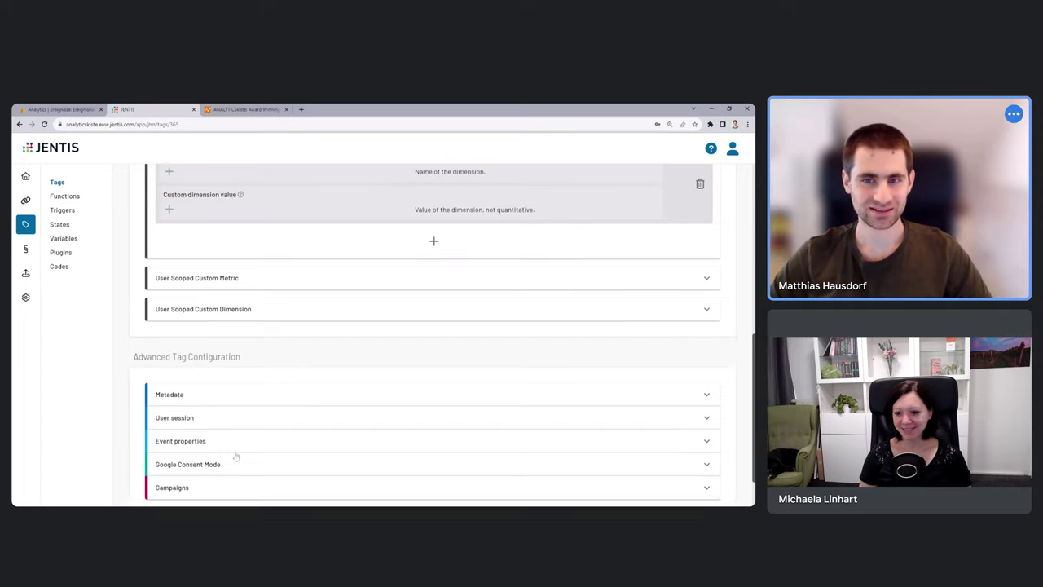
scroll(245, 449, up, 4)
scroll(225, 300, up, 2)
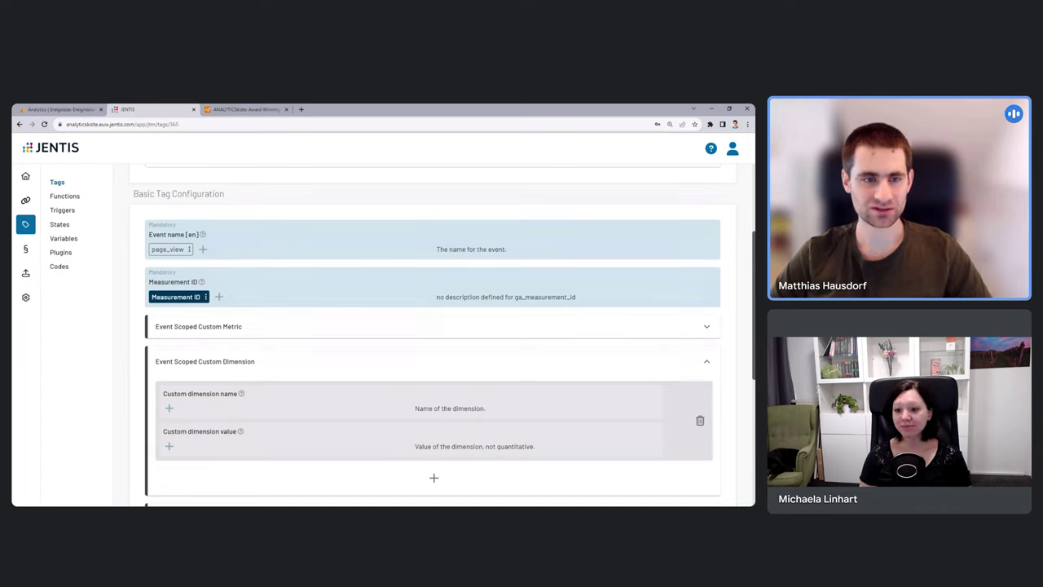
scroll(432, 334, down, 1)
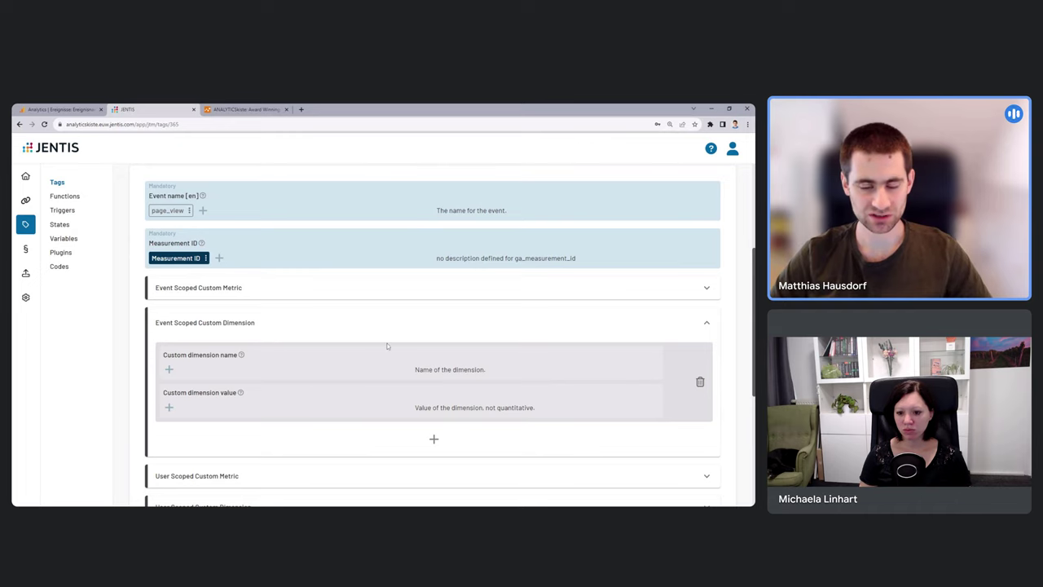
scroll(261, 326, down, 3)
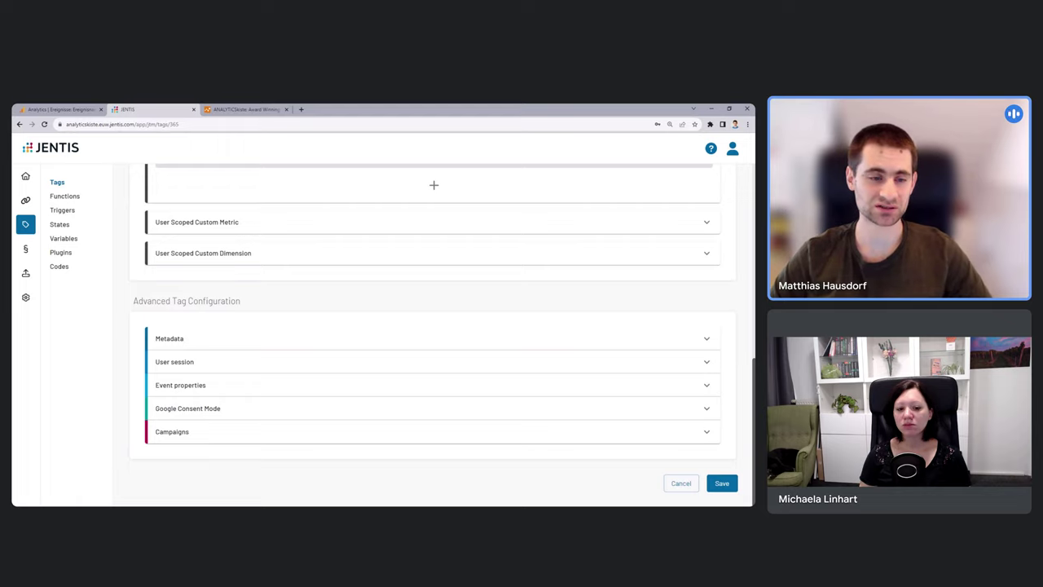
- Examine the Metadata parameters in the advanced tag configuration, including user agent, screen resolution, ignore referrer, engagement time and document fields
click(255, 338)
scroll(362, 354, down, 2)
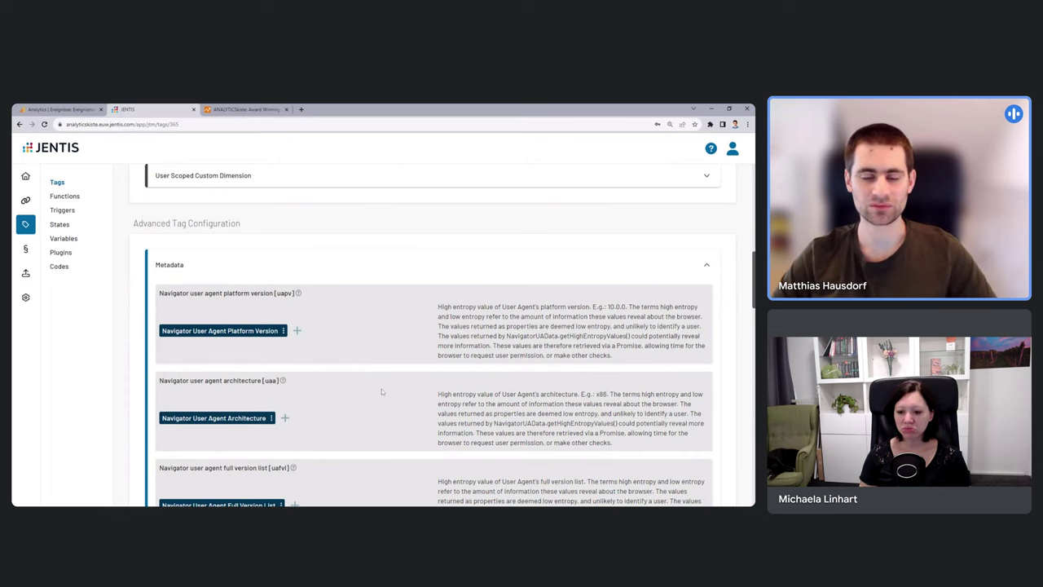
scroll(381, 389, down, 1)
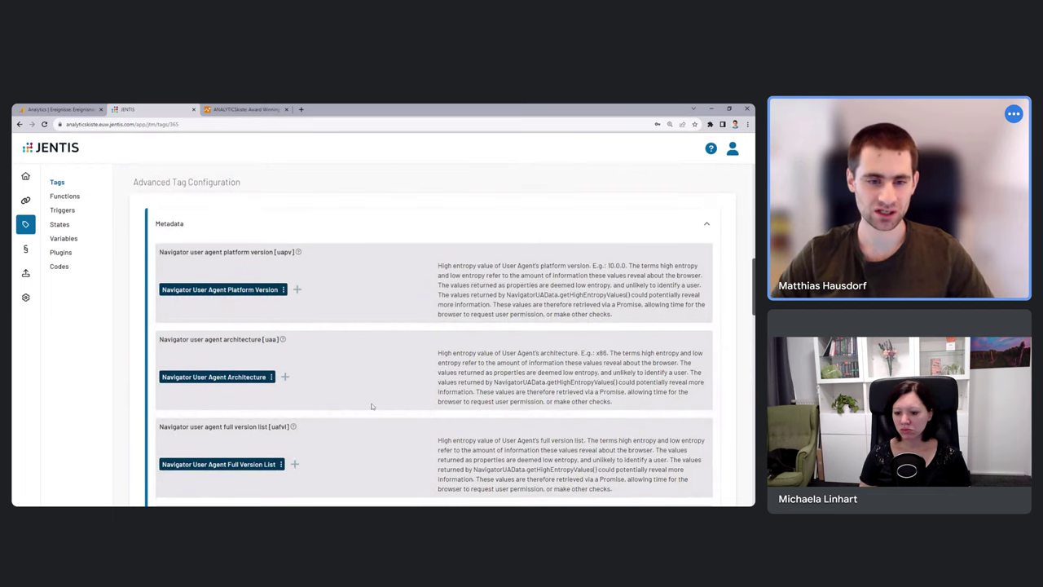
scroll(325, 265, down, 3)
scroll(324, 266, down, 10)
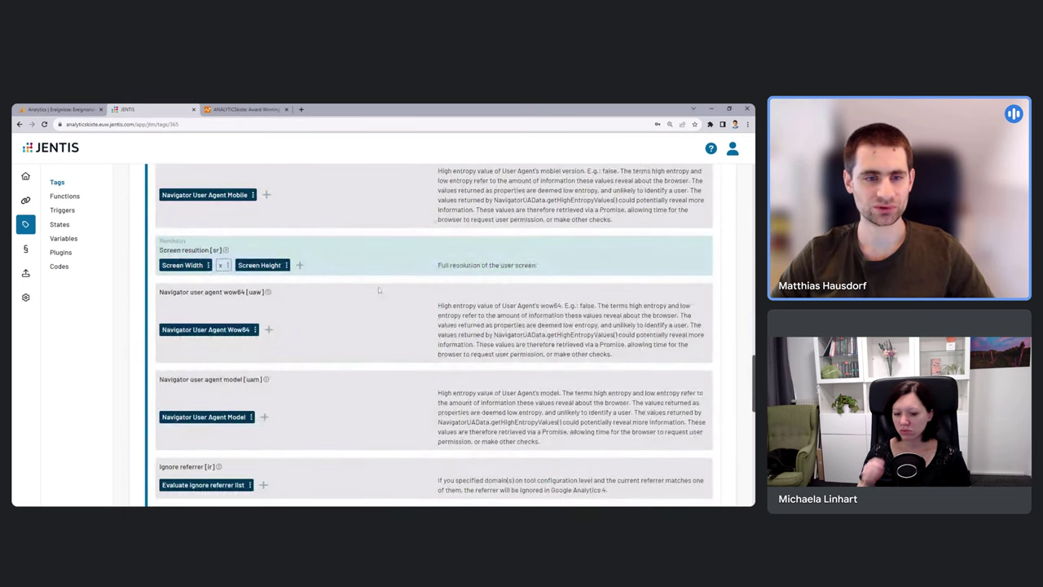
scroll(378, 287, down, 1)
scroll(325, 356, down, 2)
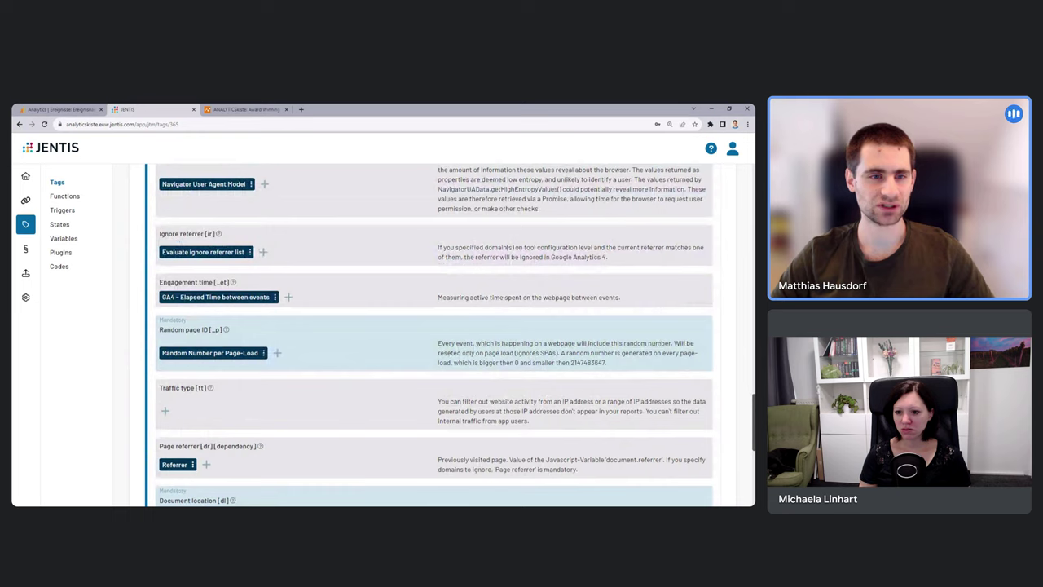
mouse_move(219, 234)
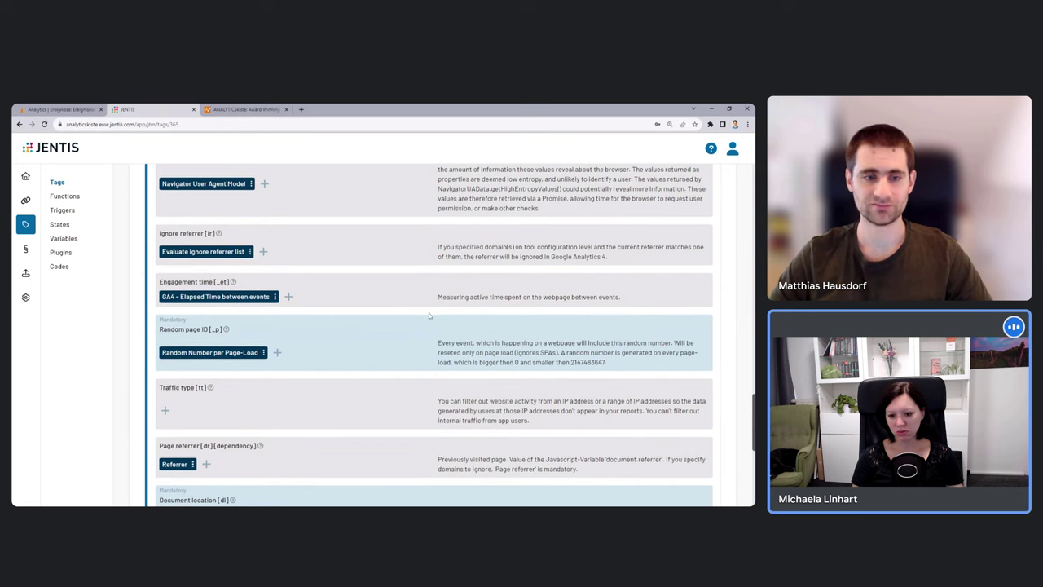
scroll(427, 311, down, 1)
scroll(371, 403, down, 2)
scroll(371, 402, down, 2)
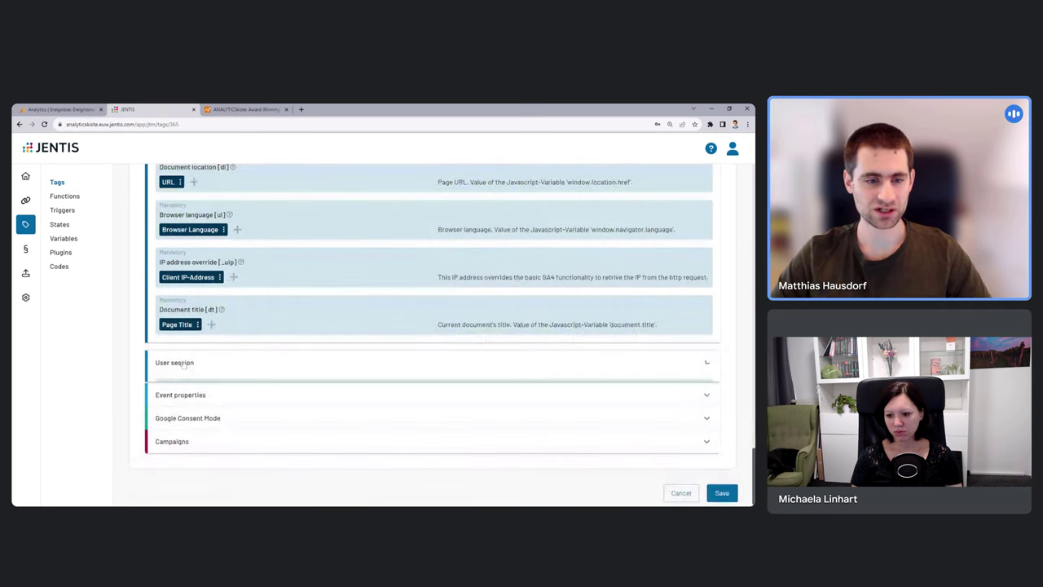
- Examine the User session parameters of the tag, from page load and session handling to client ID and user ID
click(177, 364)
scroll(191, 326, down, 2)
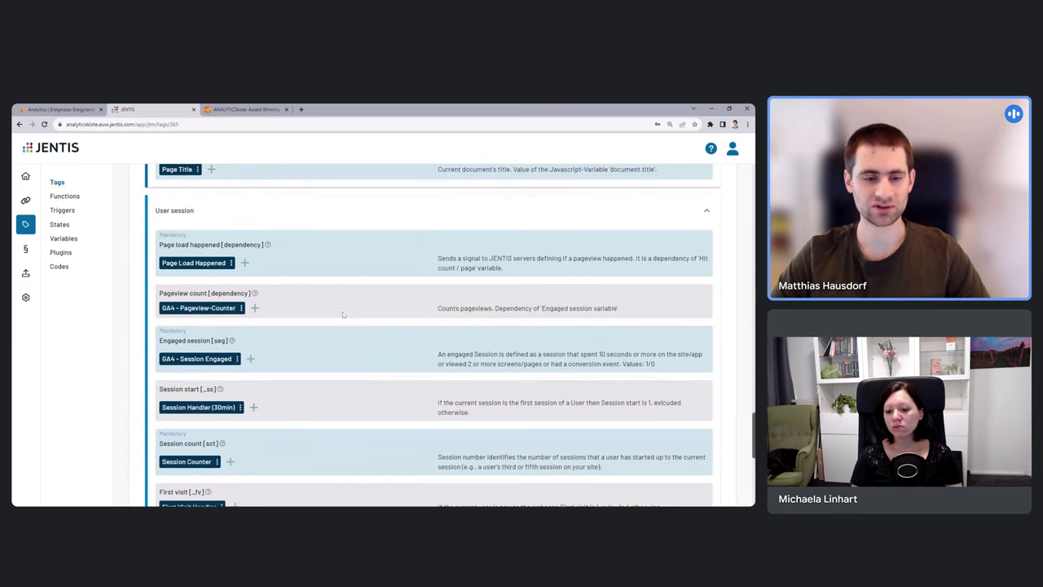
scroll(344, 314, down, 5)
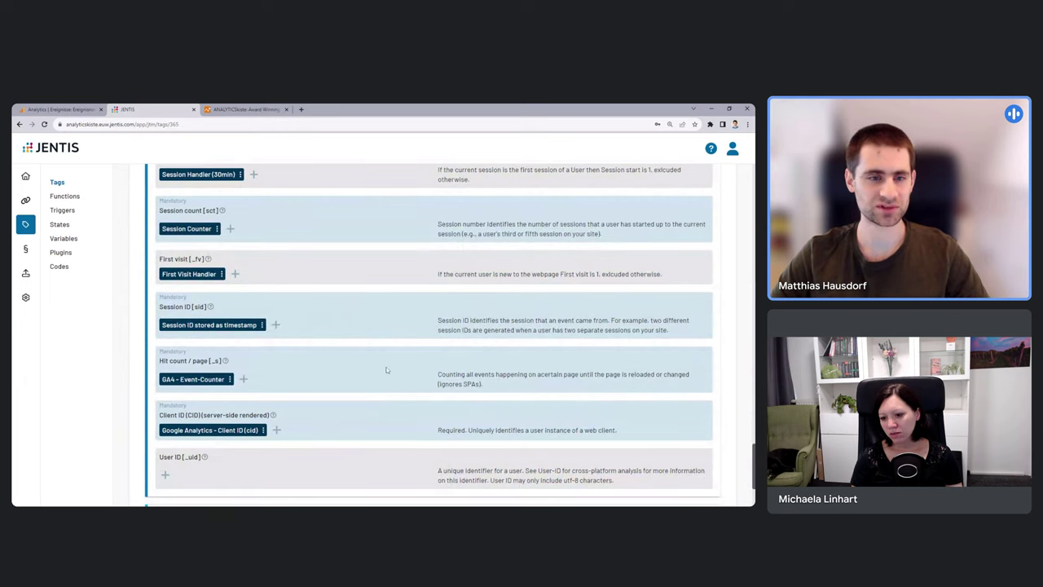
scroll(406, 366, down, 2)
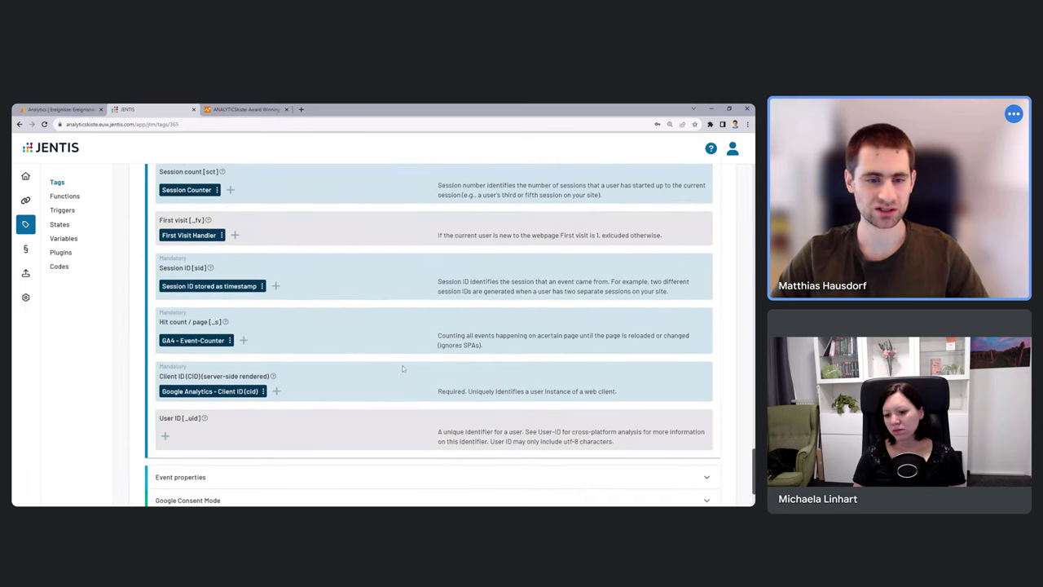
scroll(403, 367, down, 1)
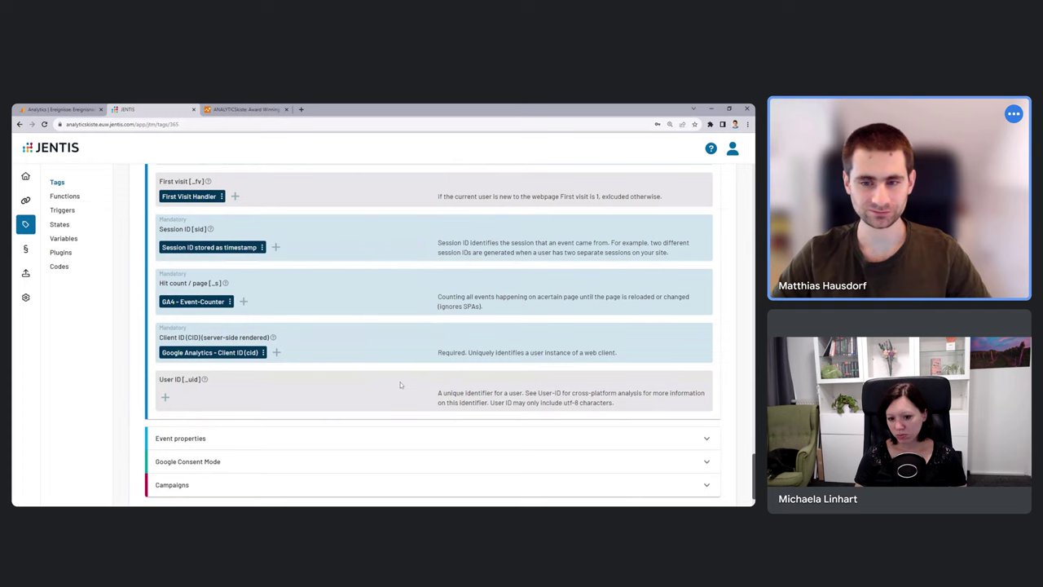
scroll(400, 385, down, 1)
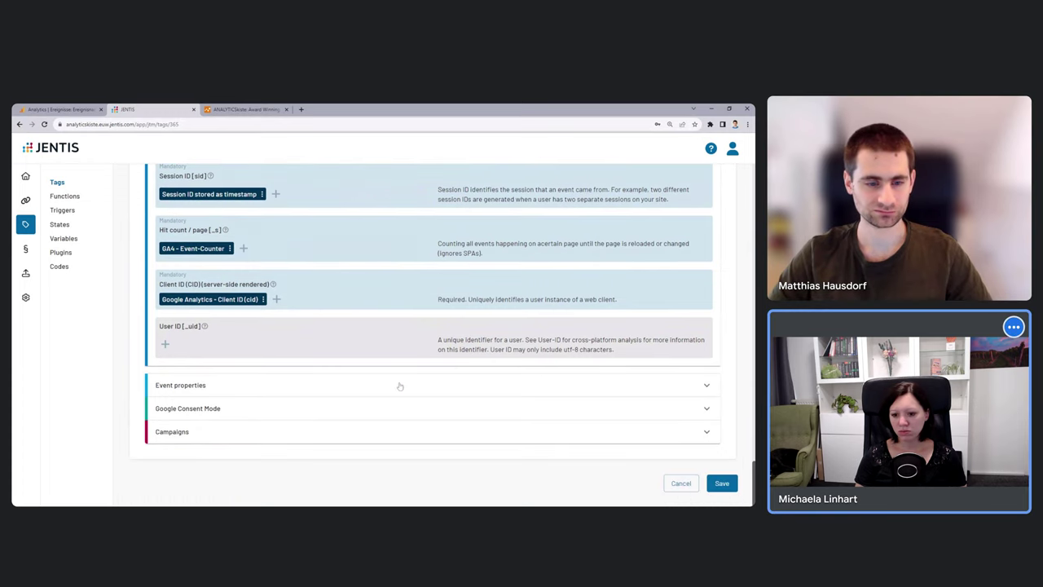
- Examine the tag's Event properties, especially the description of the conversion flag
click(400, 386)
scroll(400, 386, down, 2)
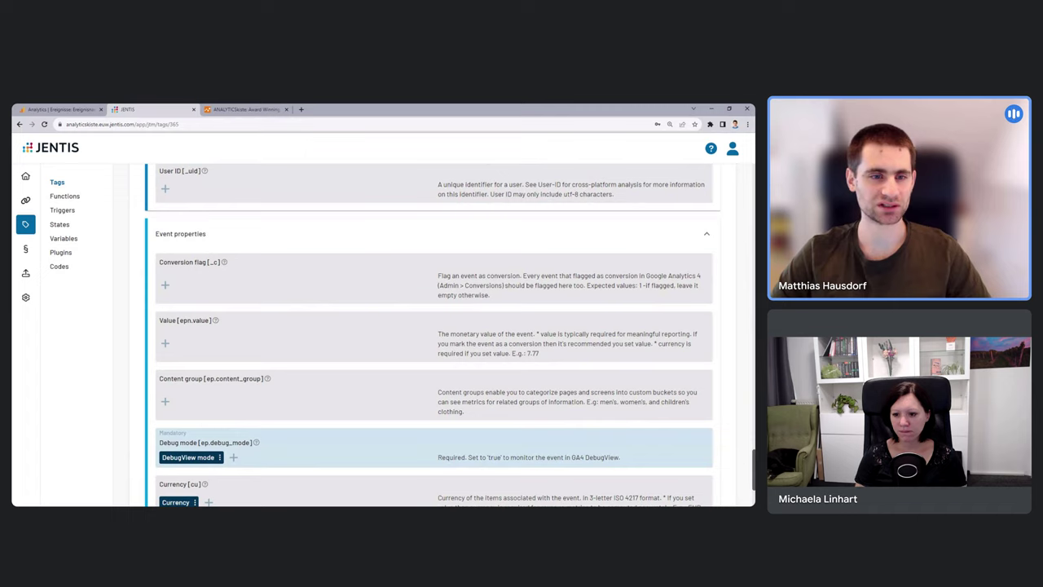
mouse_move(226, 264)
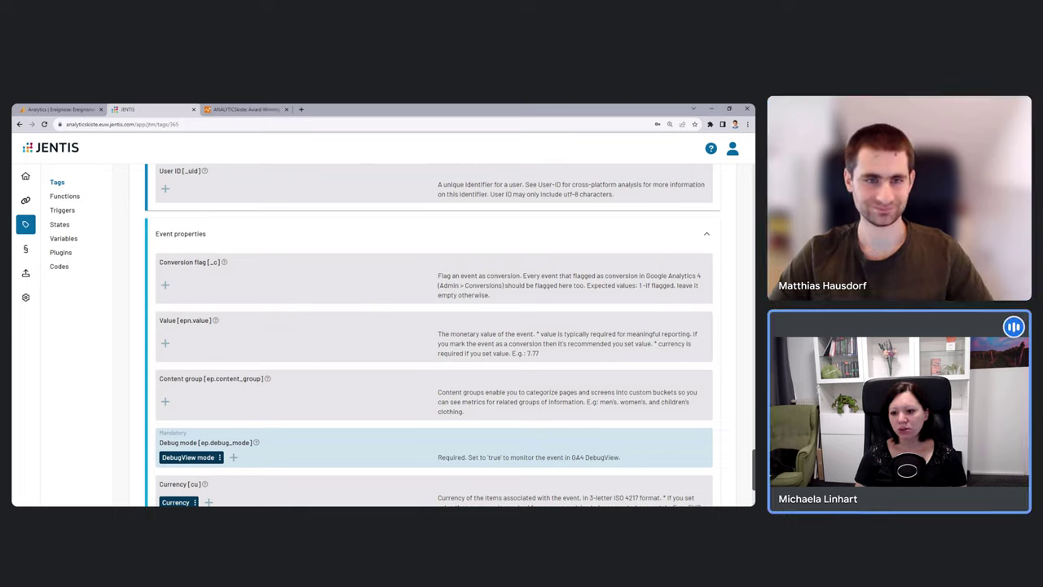
- Switch to Google Analytics, check the property's conversion events, dismiss the channel group hint and open the list of existing events
click(61, 108)
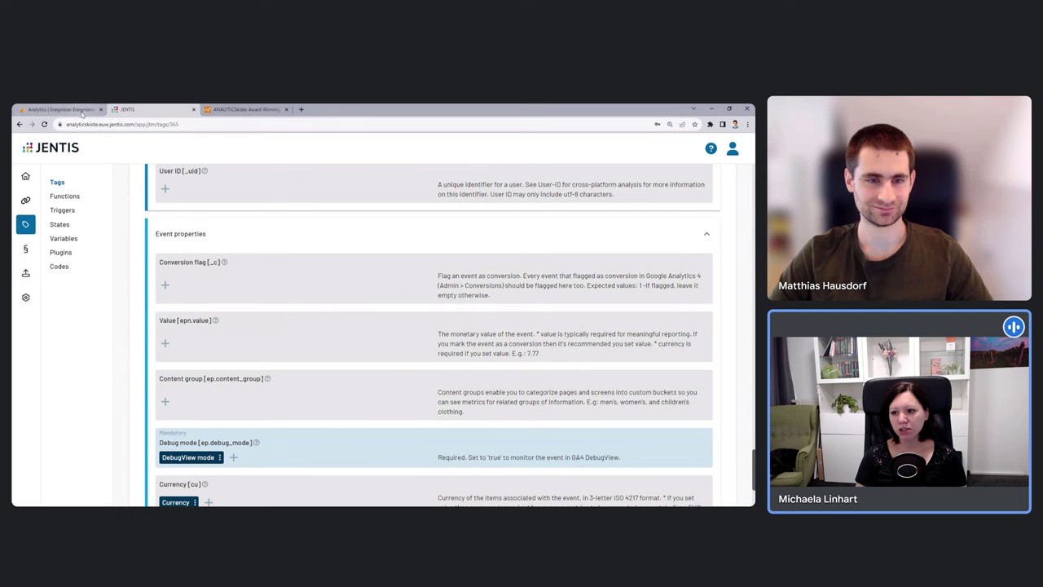
click(23, 488)
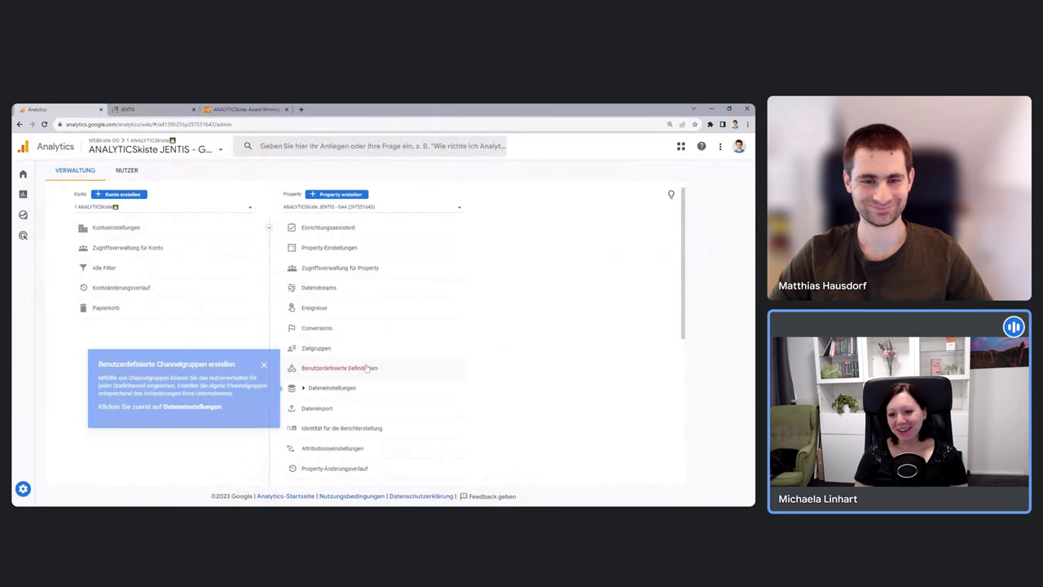
click(322, 332)
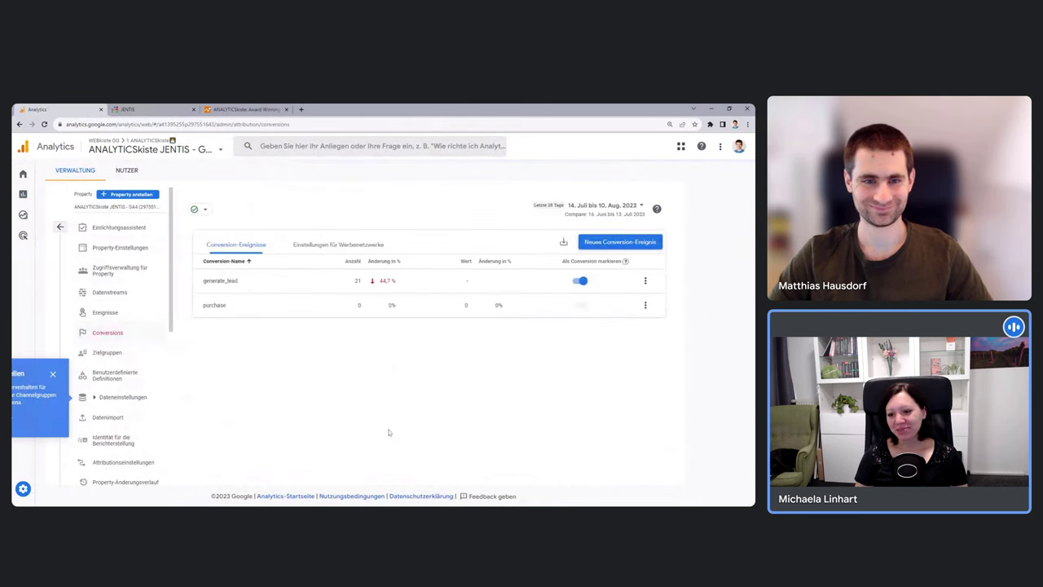
key(ctrl+plus)
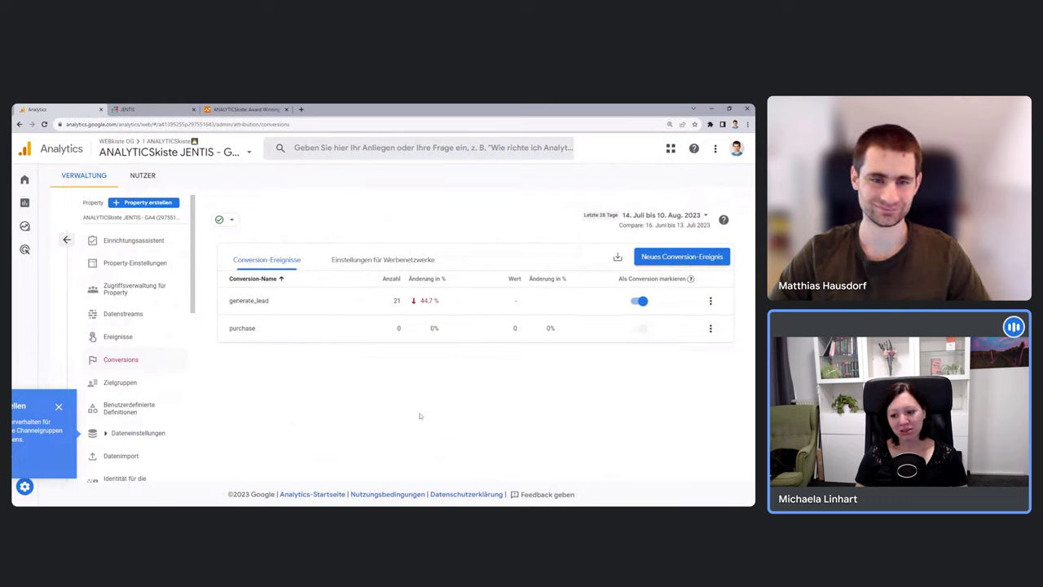
click(59, 405)
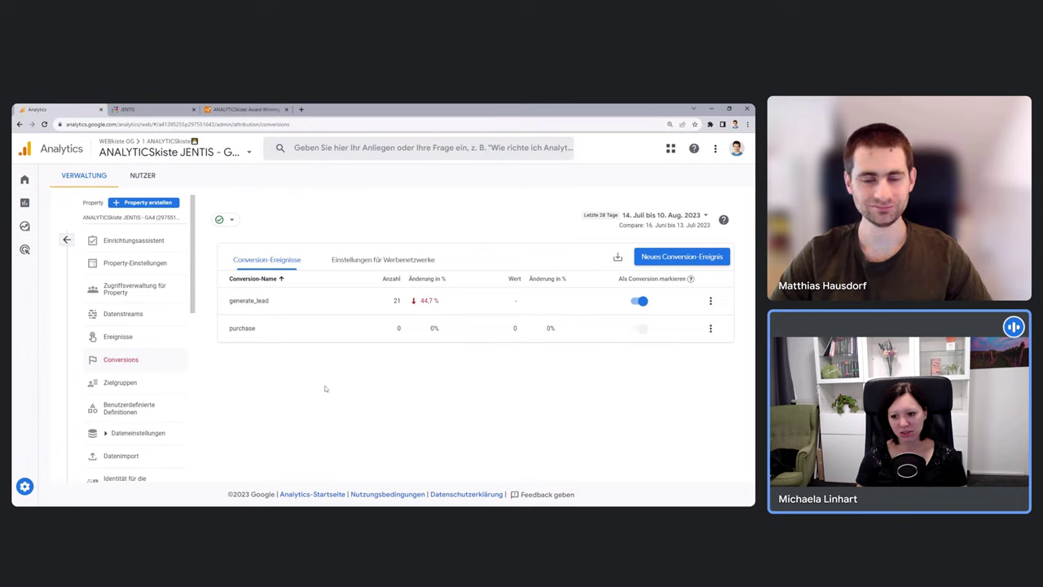
click(123, 339)
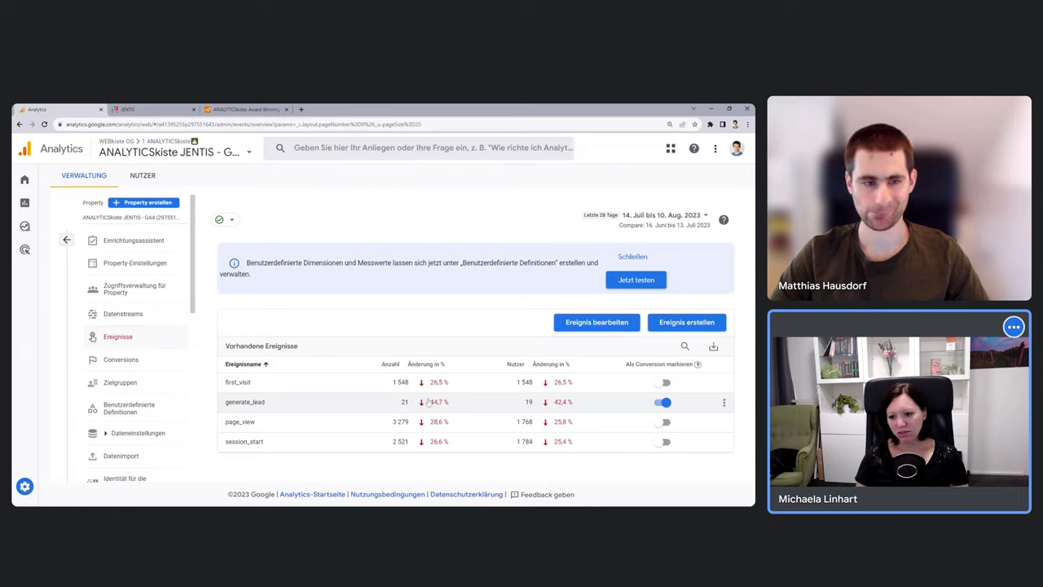
- Check the property's conversion events, switch to JENTIS and set the Pageview tag's conversion flag to 1
click(143, 361)
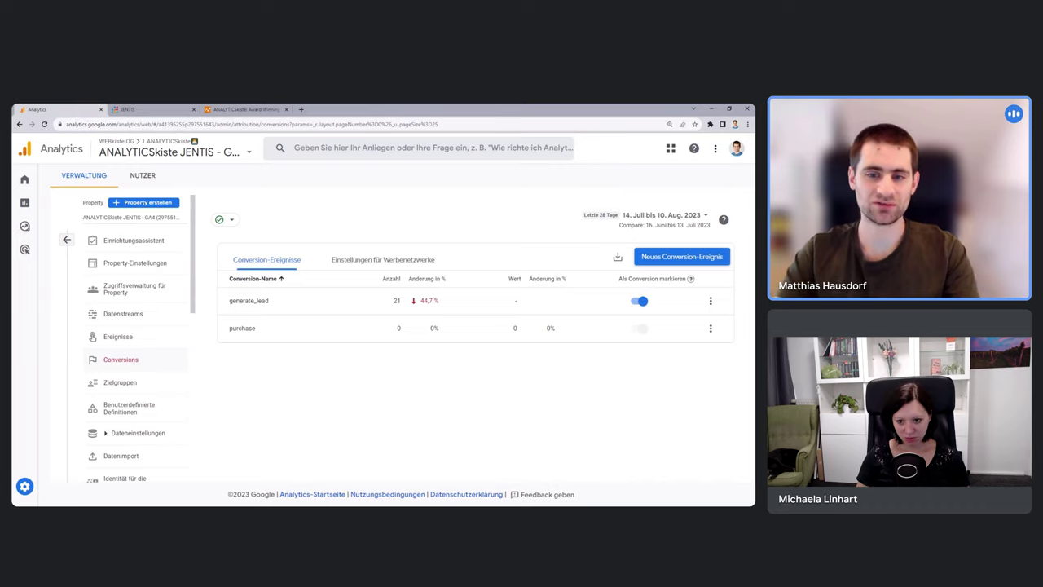
click(192, 109)
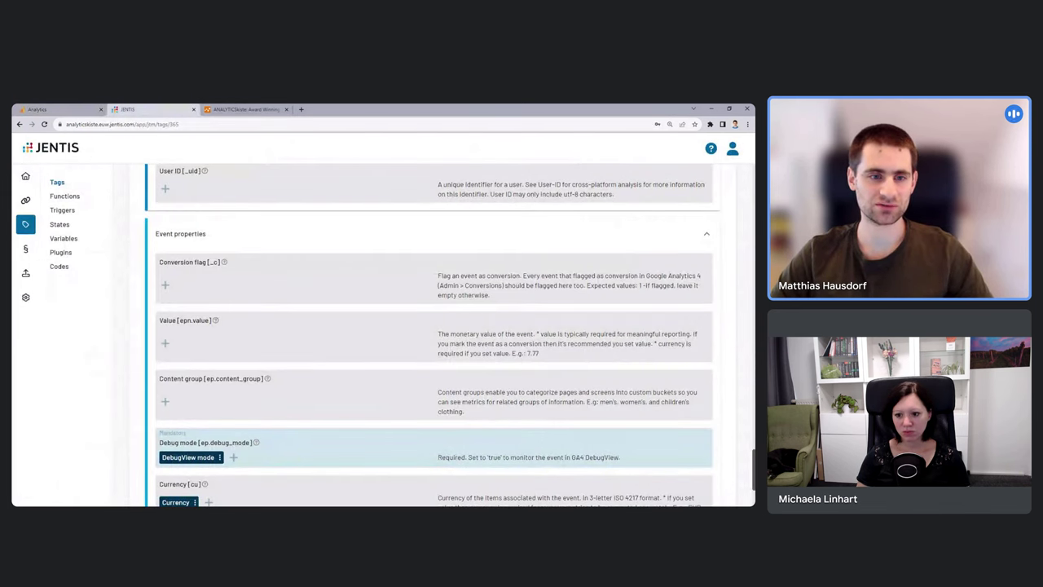
click(165, 286)
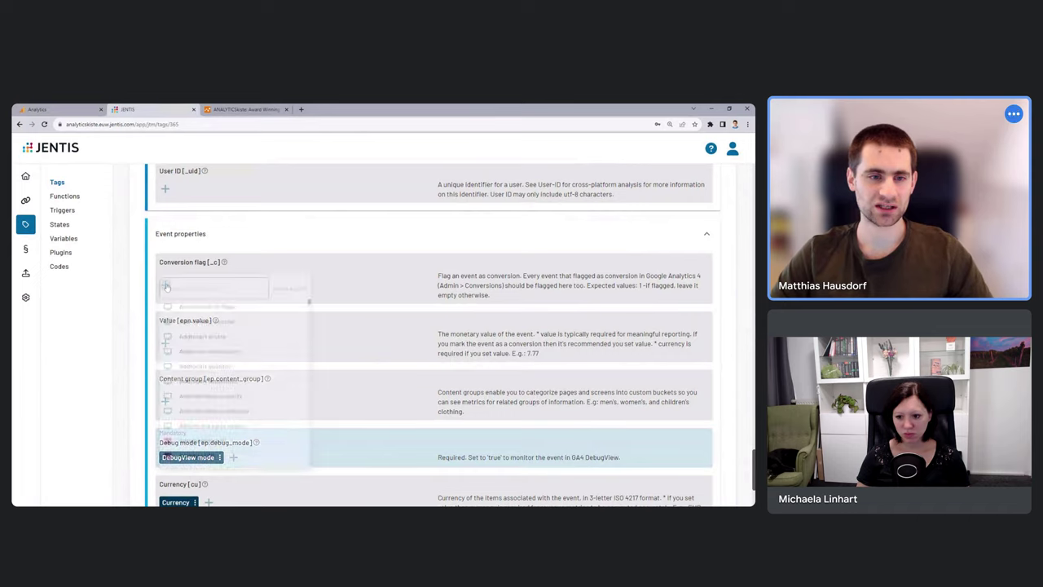
text(1)
click(196, 307)
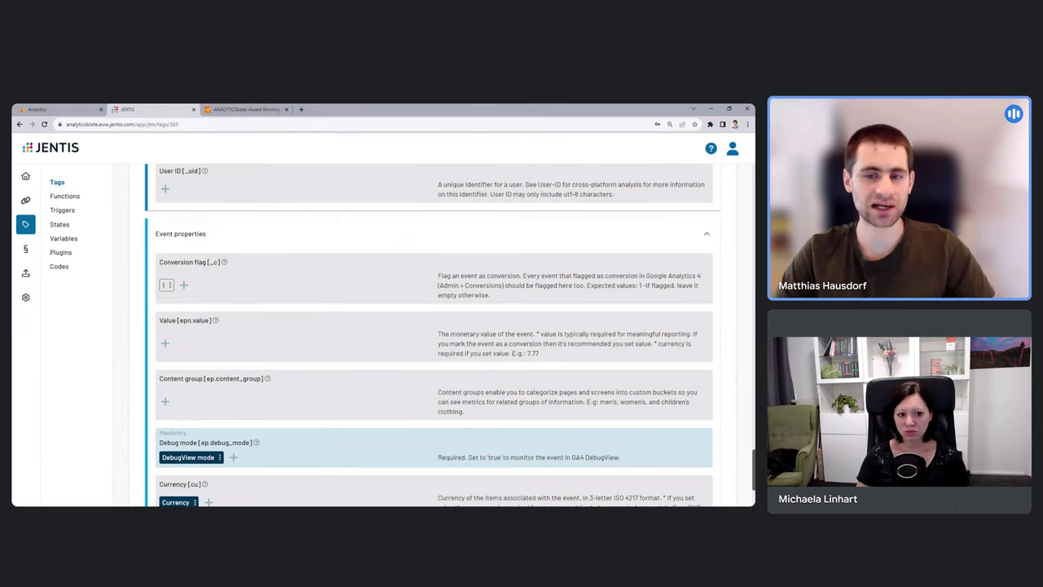
- Switch to Google Analytics and compare the list of existing events with the property's conversion events
click(88, 111)
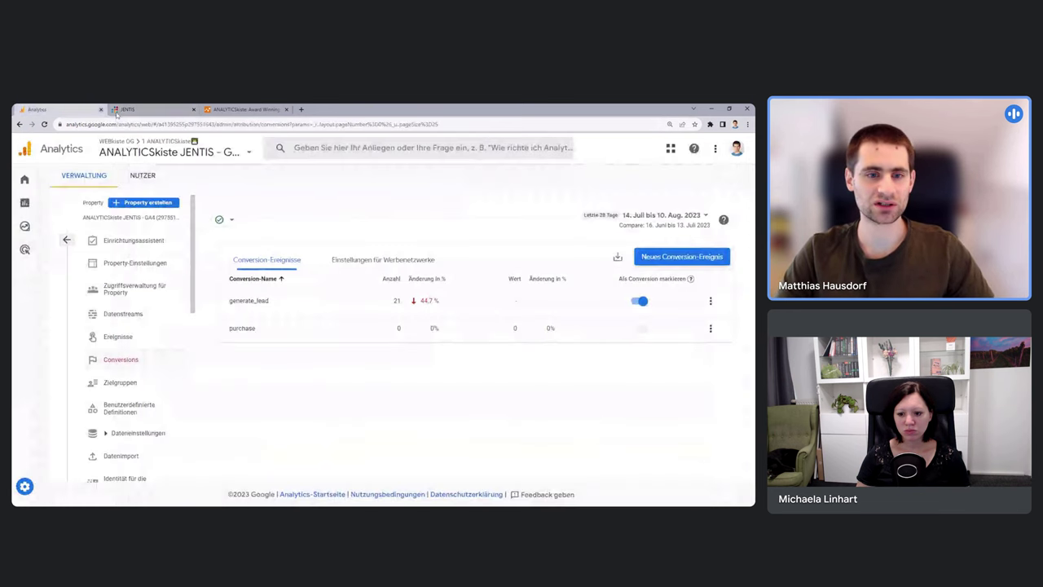
click(114, 337)
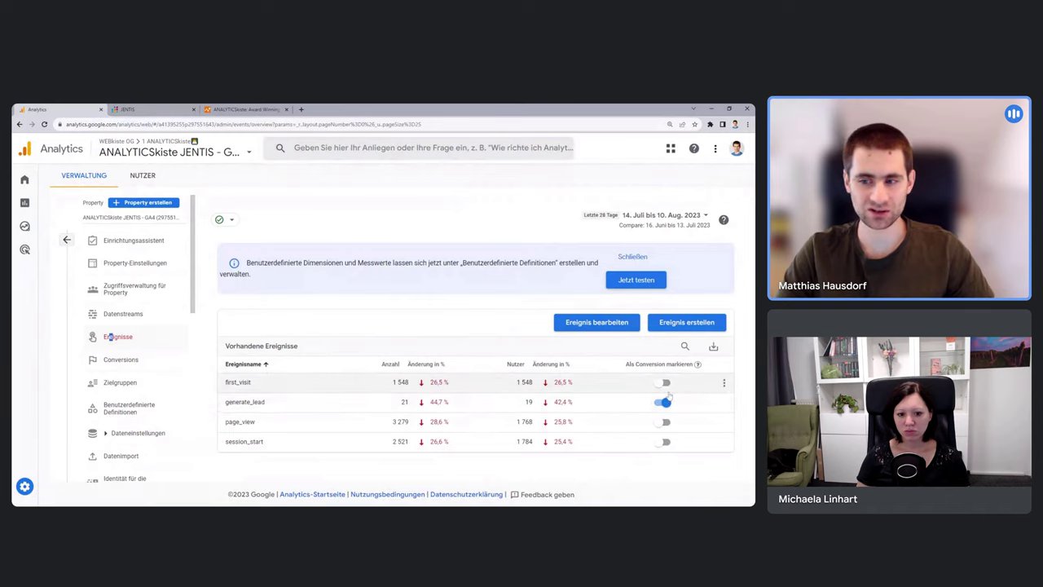
click(124, 361)
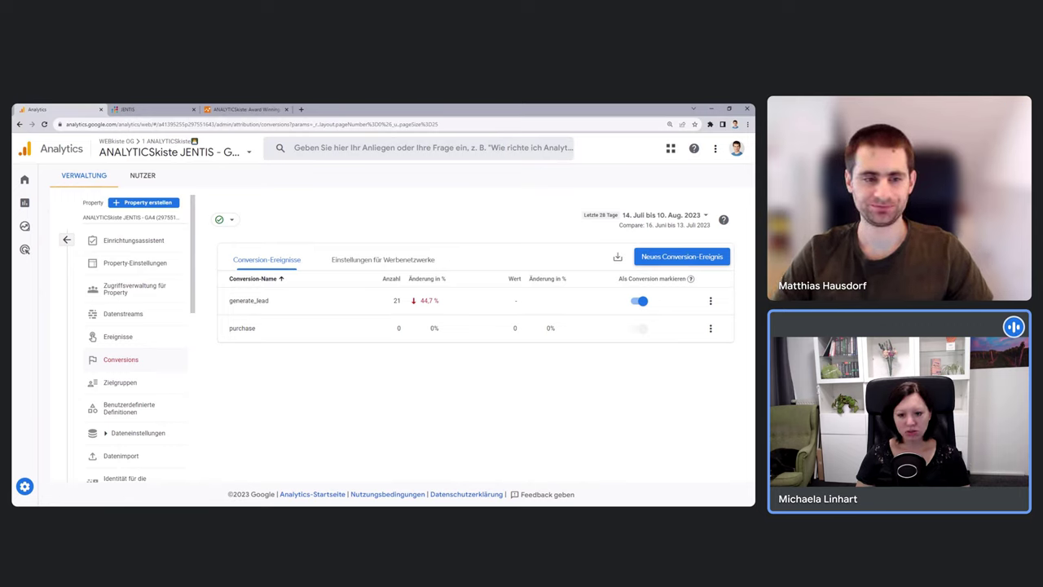
- Open the analyticskiste.blog web data stream and examine the full list of its Google tag settings
click(124, 316)
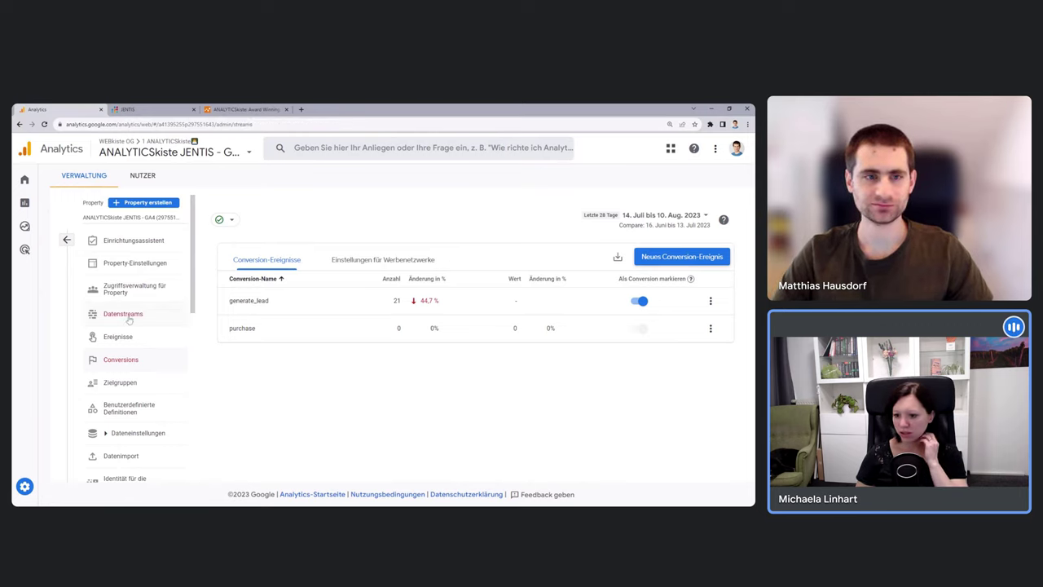
click(384, 273)
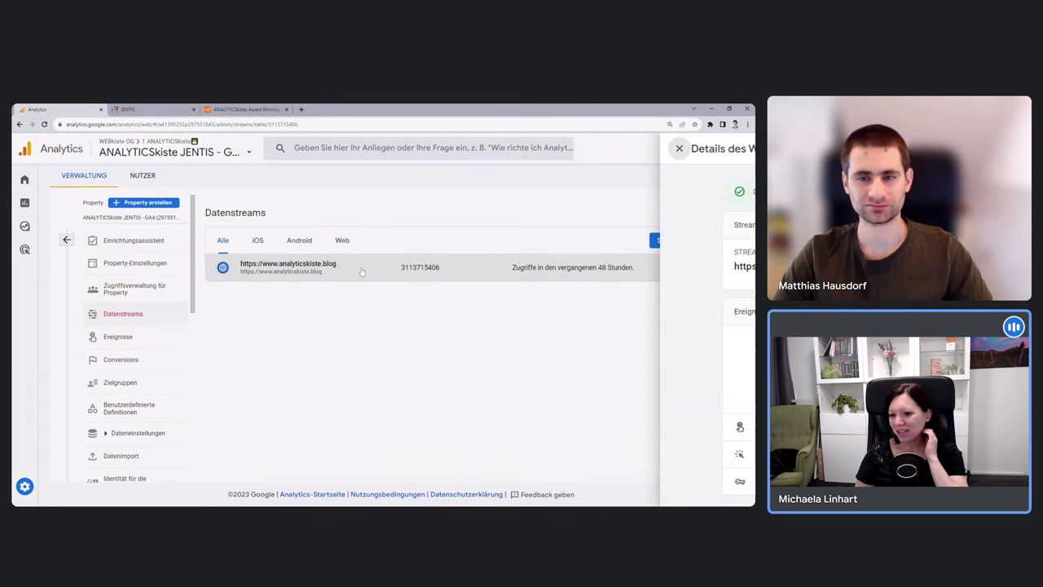
scroll(644, 452, down, 3)
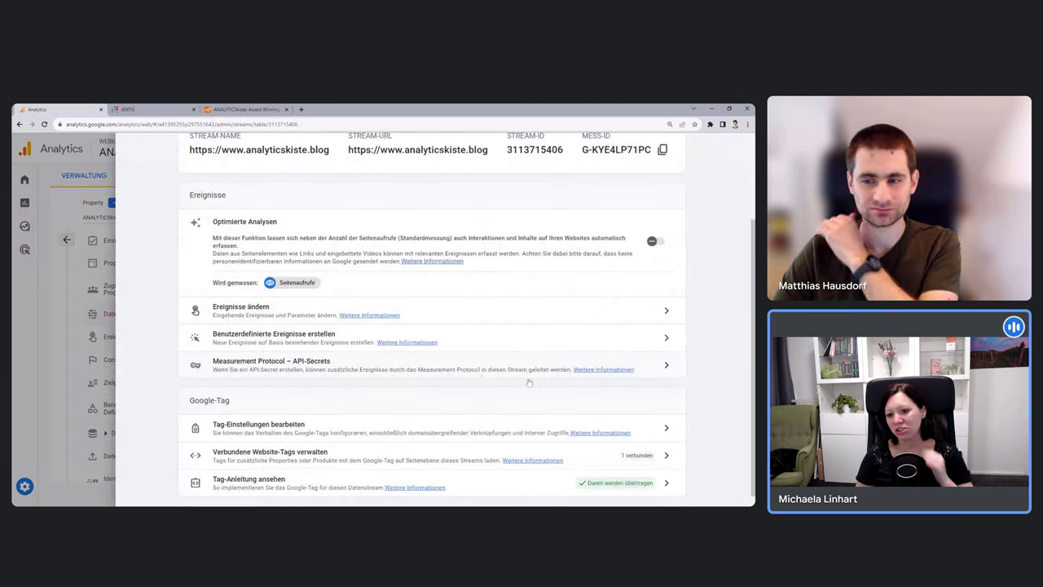
click(531, 432)
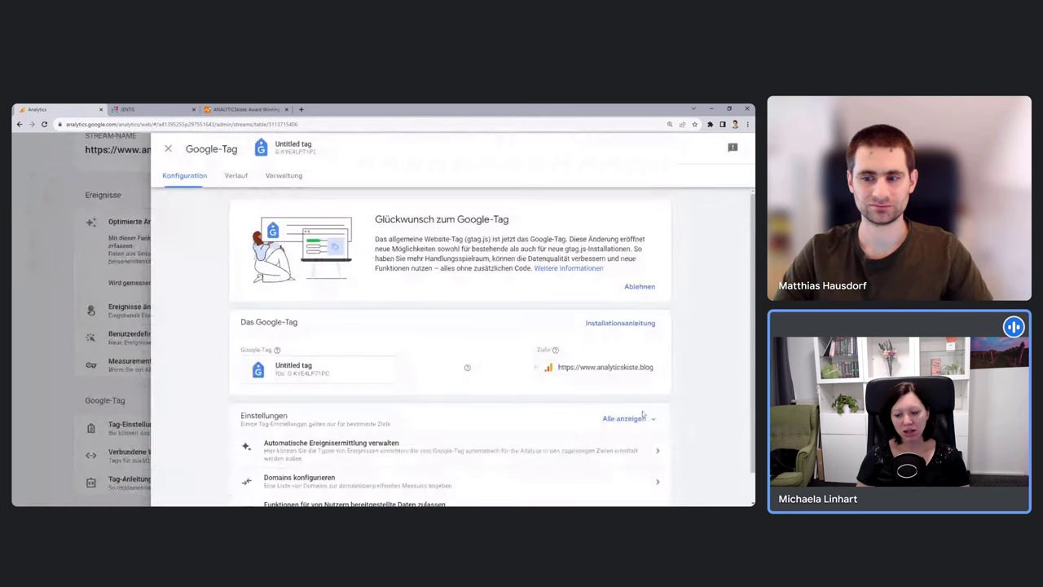
scroll(706, 391, down, 3)
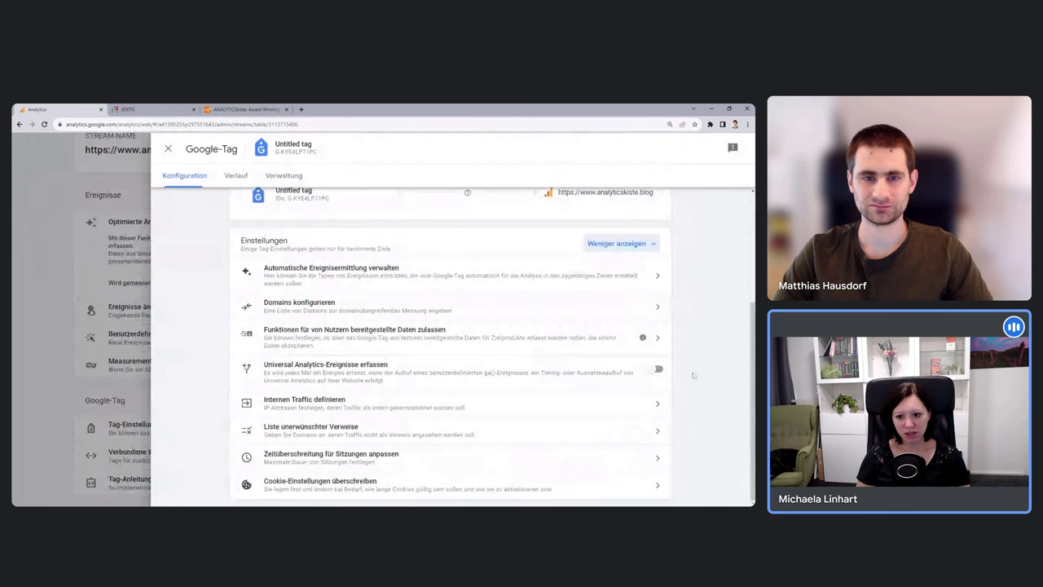
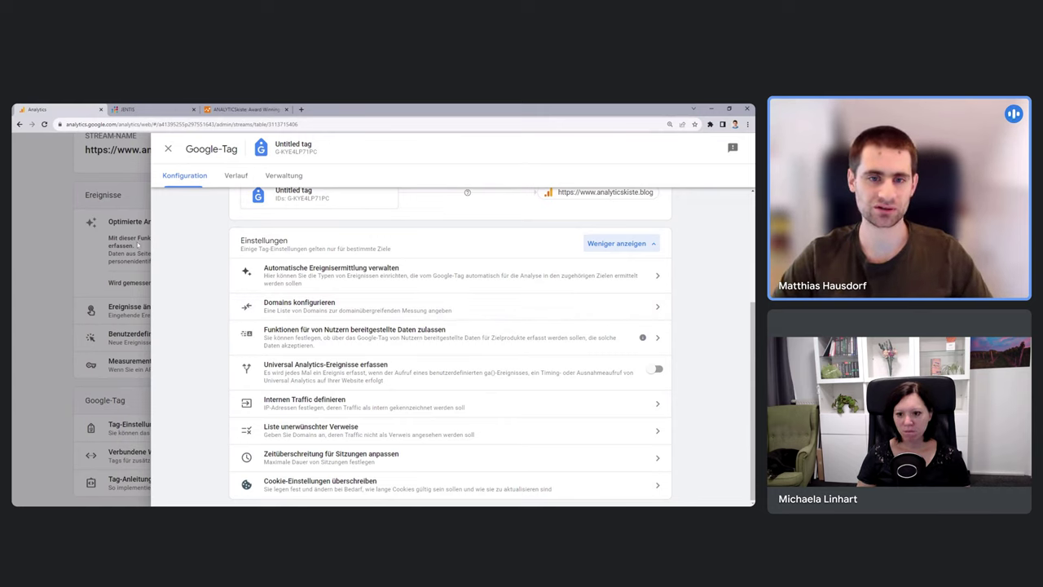
- Close the Google tag settings and the data stream details, and reopen the list of existing events
click(168, 150)
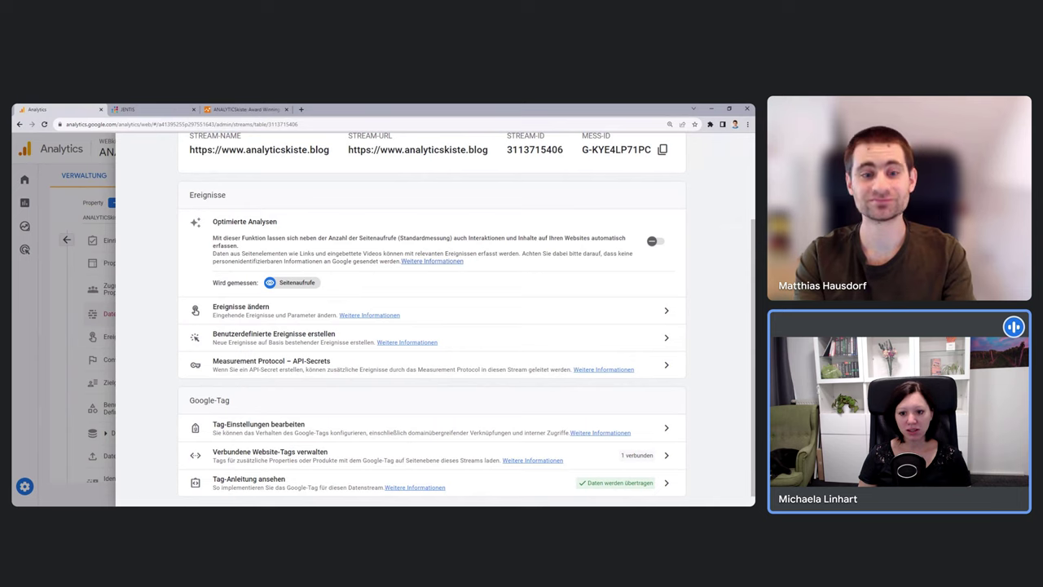
click(57, 316)
click(114, 336)
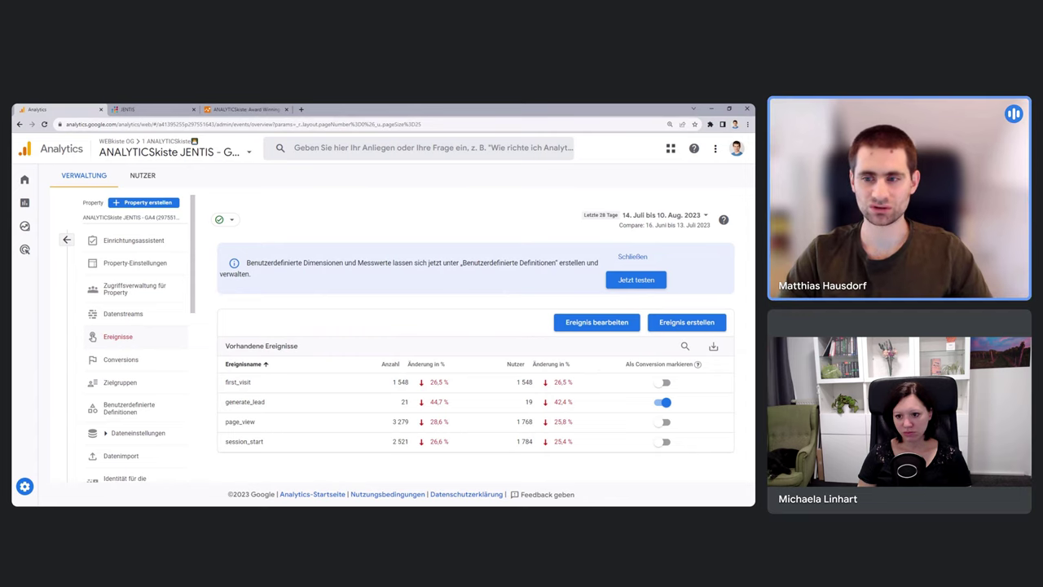
- Switch to JENTIS, review the tag's remaining event properties, and collapse the Event properties, User session and Metadata sections
click(163, 110)
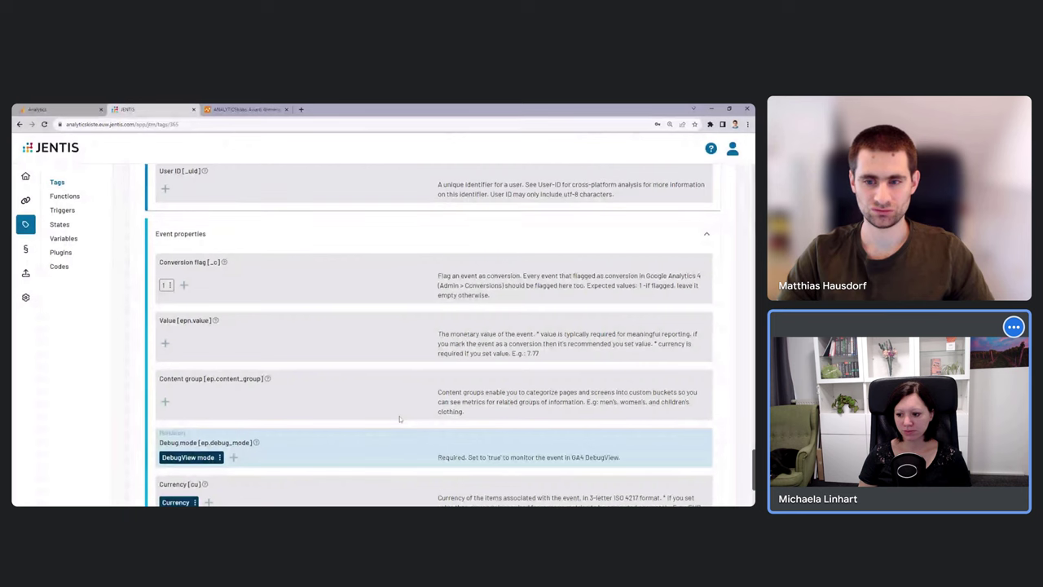
scroll(400, 415, down, 3)
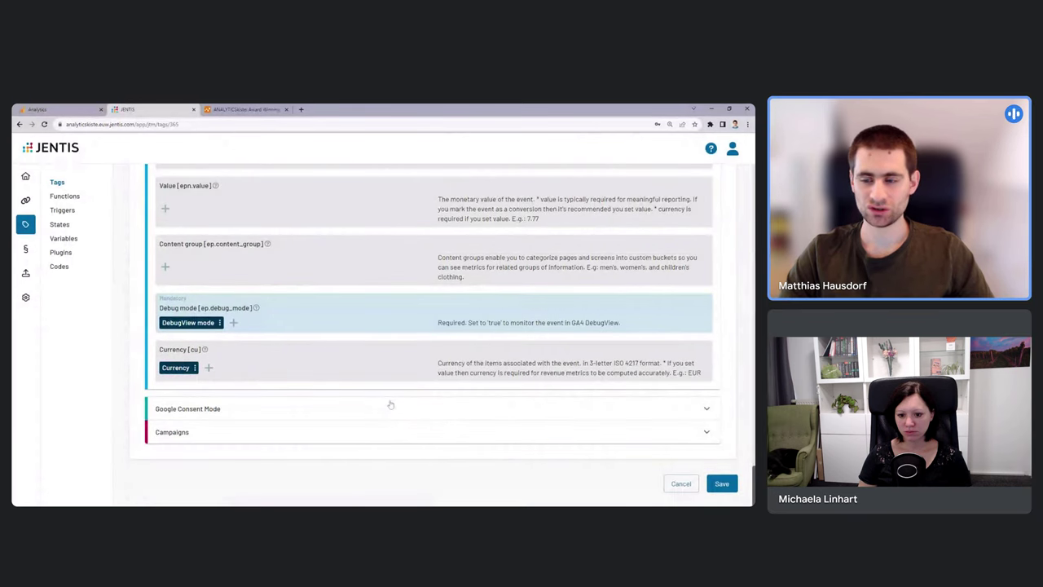
click(391, 404)
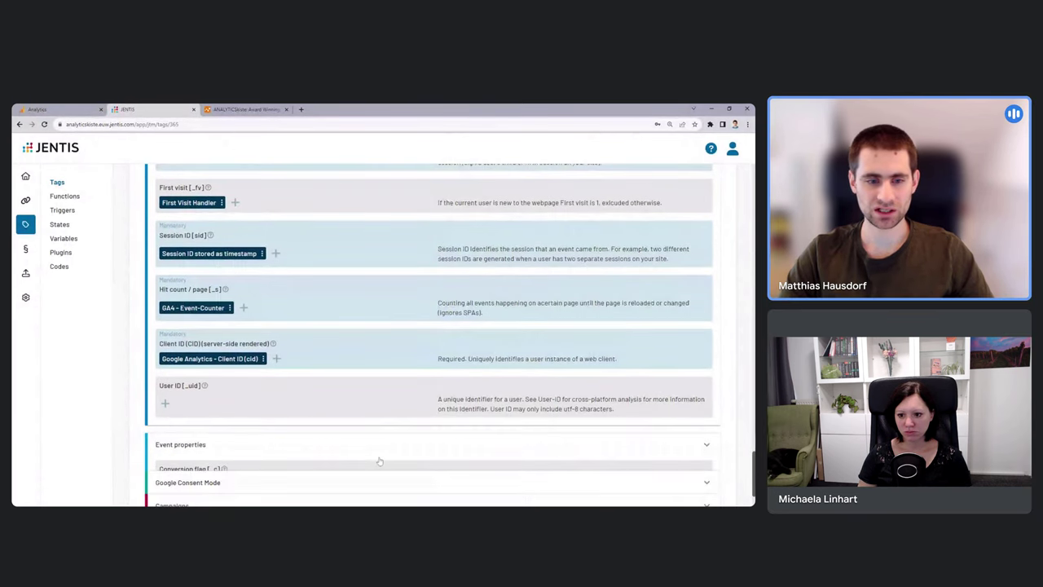
scroll(246, 242, up, 3)
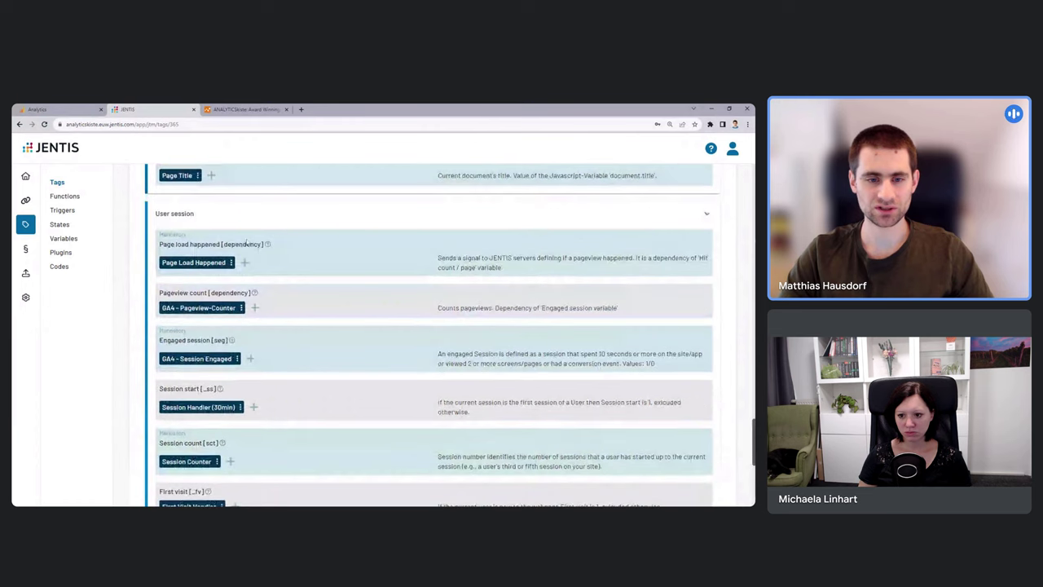
click(245, 214)
scroll(217, 276, up, 8)
scroll(217, 275, up, 10)
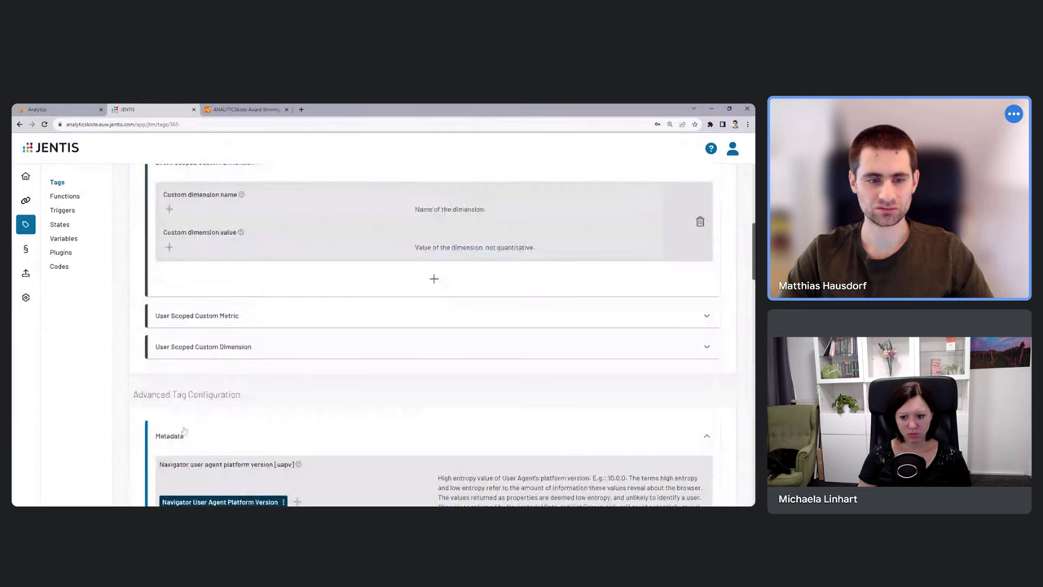
click(366, 432)
scroll(366, 431, down, 1)
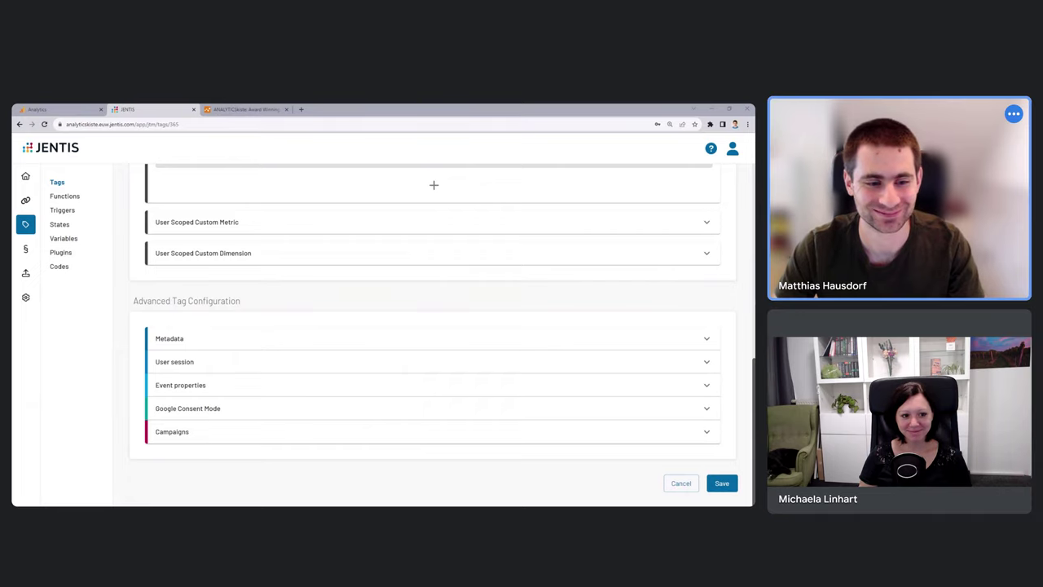
- Save the GA4 AK Schnack_page_view_s2s tag and return to the tag list
click(723, 484)
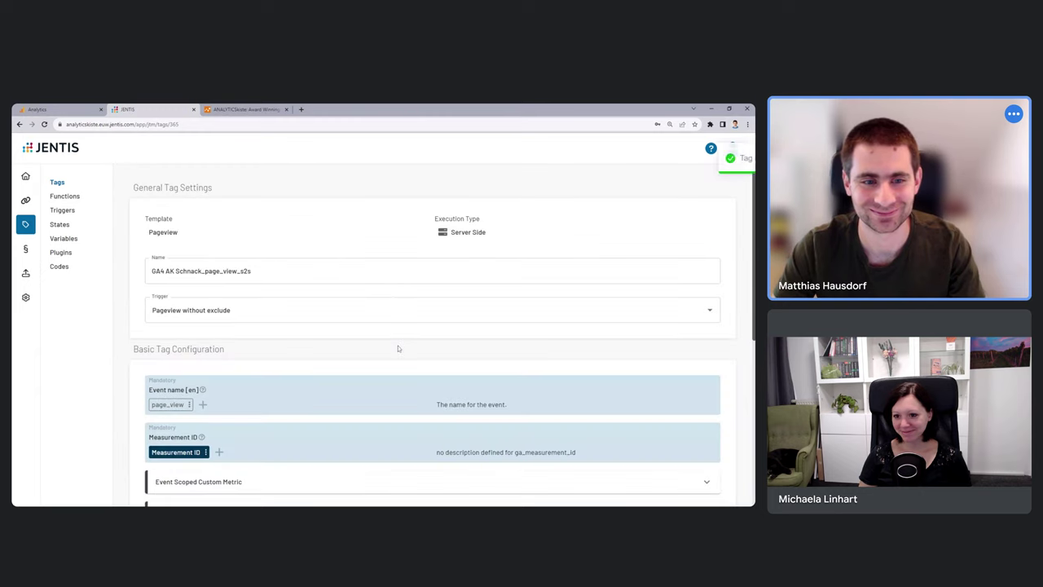
click(57, 183)
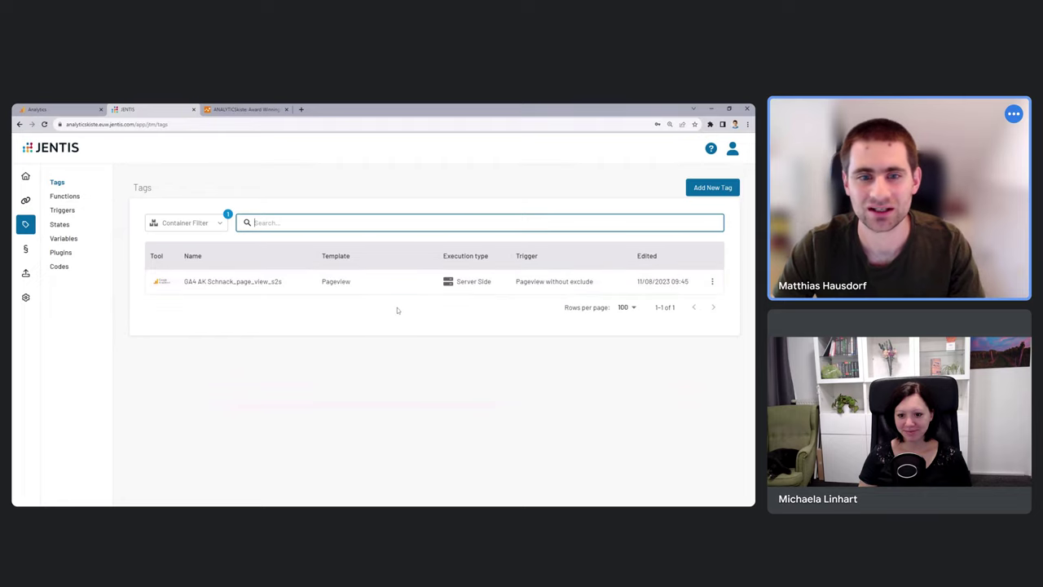
- Open the container versions, filter them to ANALYTICSkiste instead of ANALYTICSkiste.blog, and open that container's preview
click(25, 274)
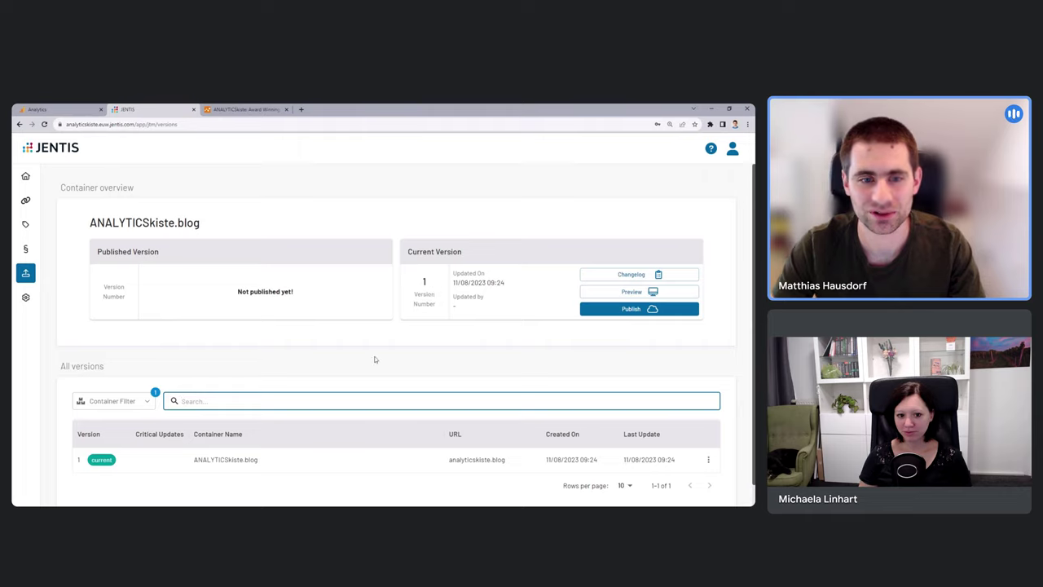
click(147, 403)
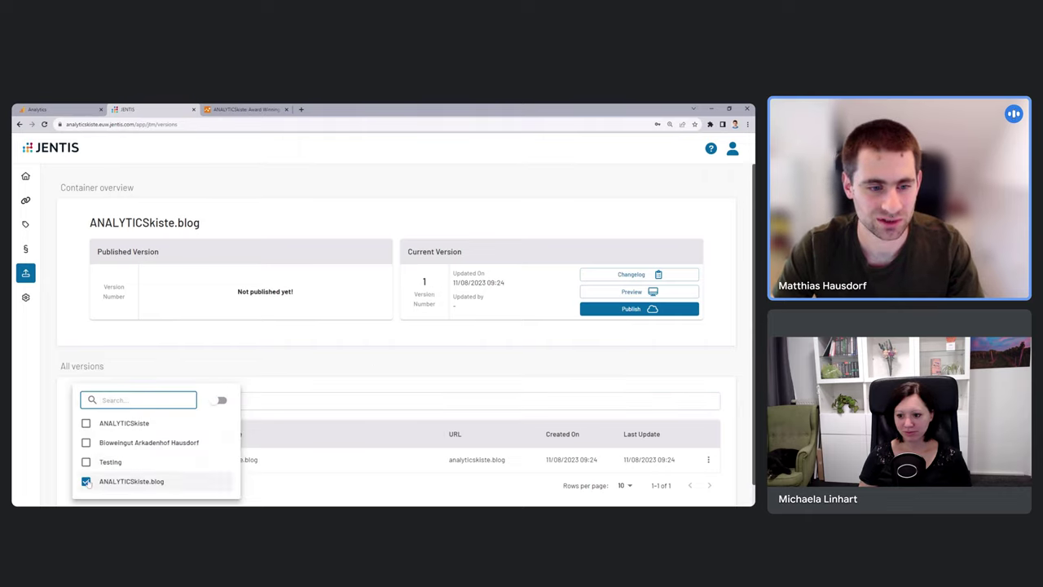
click(86, 481)
click(86, 423)
click(396, 352)
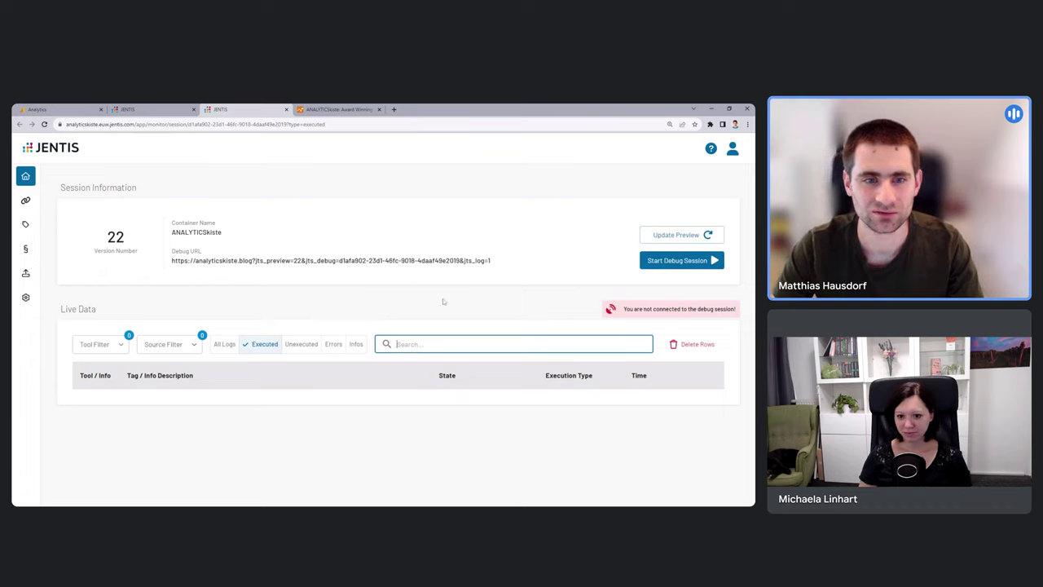
- Start the debug session for the ANALYTICSkiste preview, dismiss the website's newsletter popup, and return to the JENTIS live data
drag(172, 261, 332, 261)
click(333, 261)
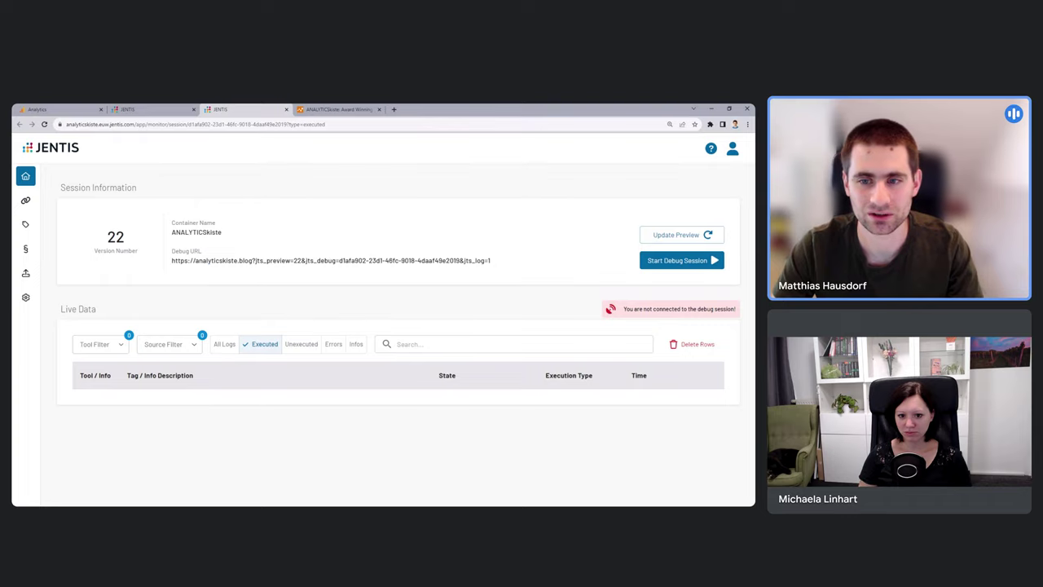
click(678, 261)
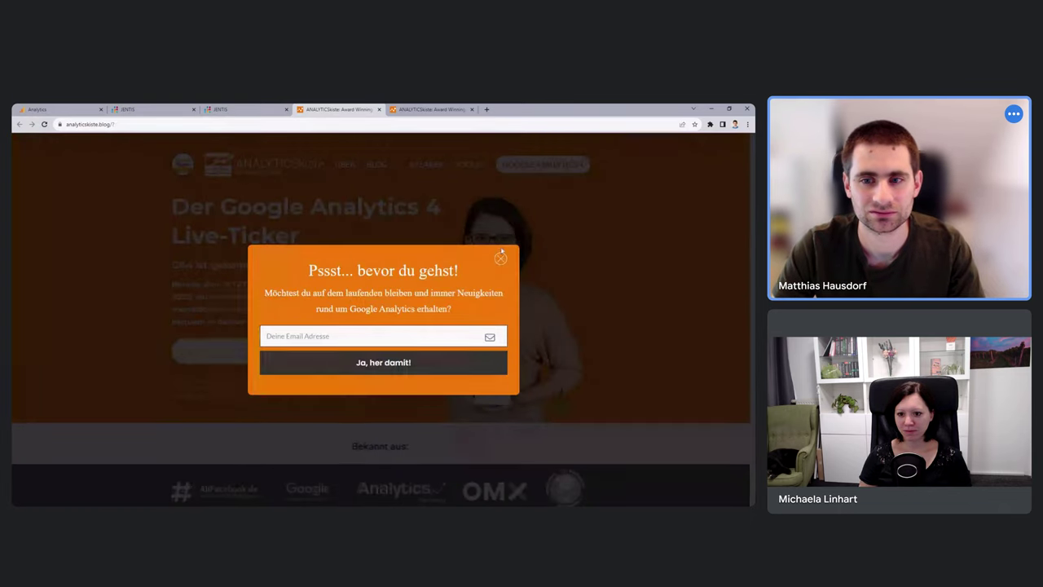
click(499, 259)
key(ctrl+shift+Tab)
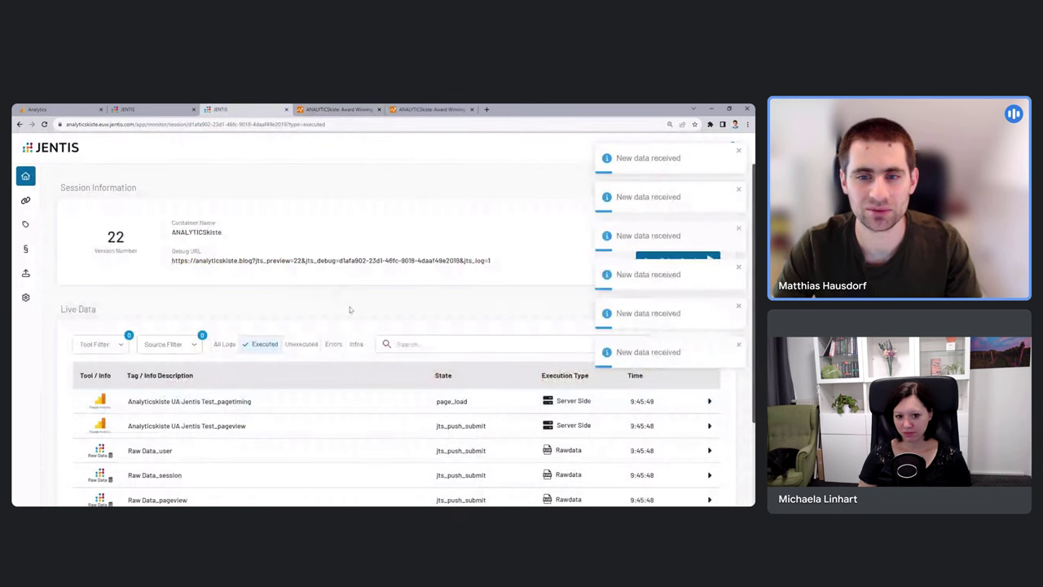
- Filter the live data by the tool Google Analytics 4 Server-side
click(114, 348)
click(145, 454)
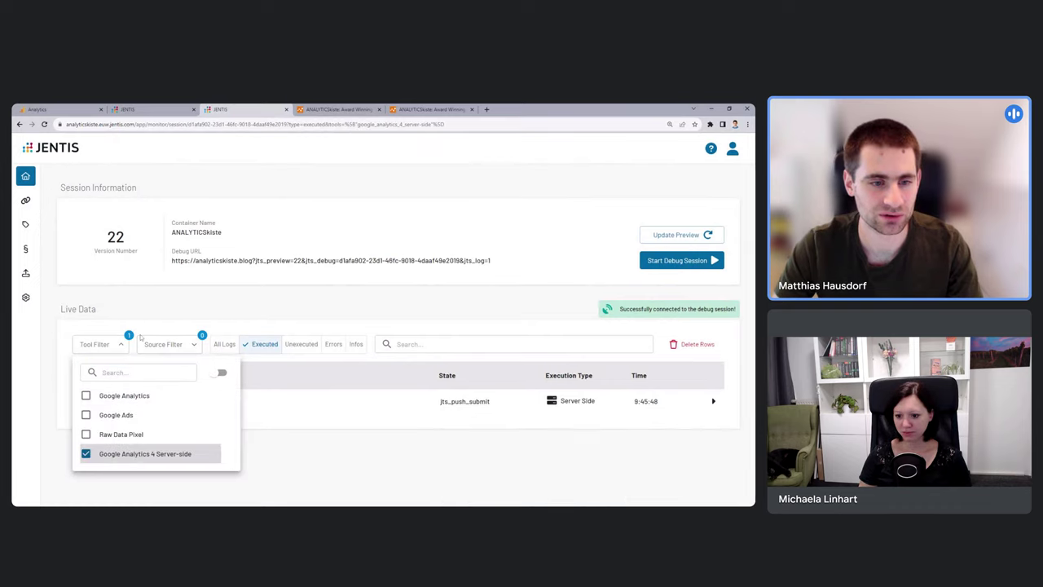
click(143, 327)
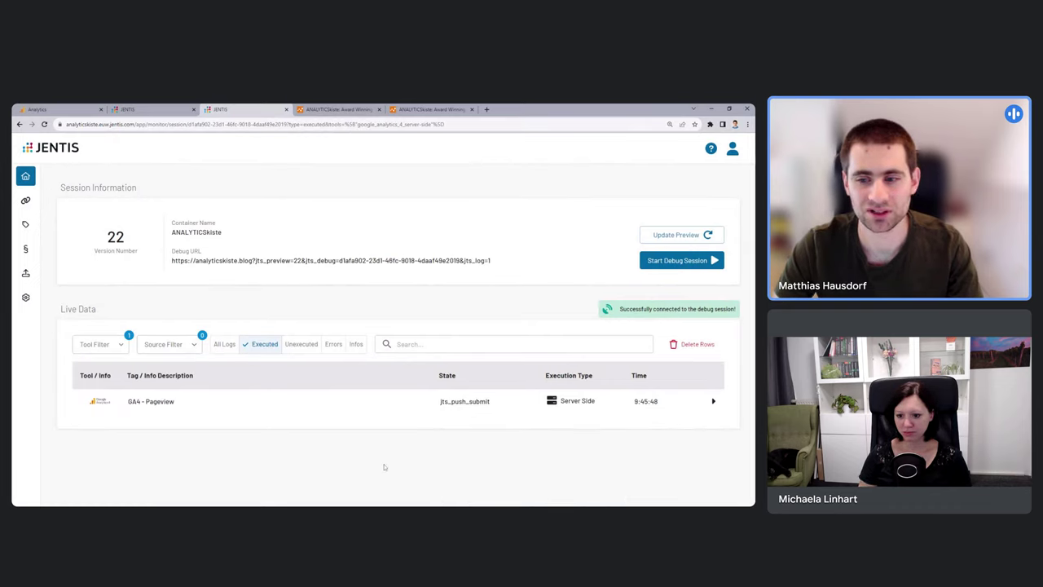
- Expand the executed GA4 - Pageview entry and examine its HTTP request, response headers and query parameters
click(320, 402)
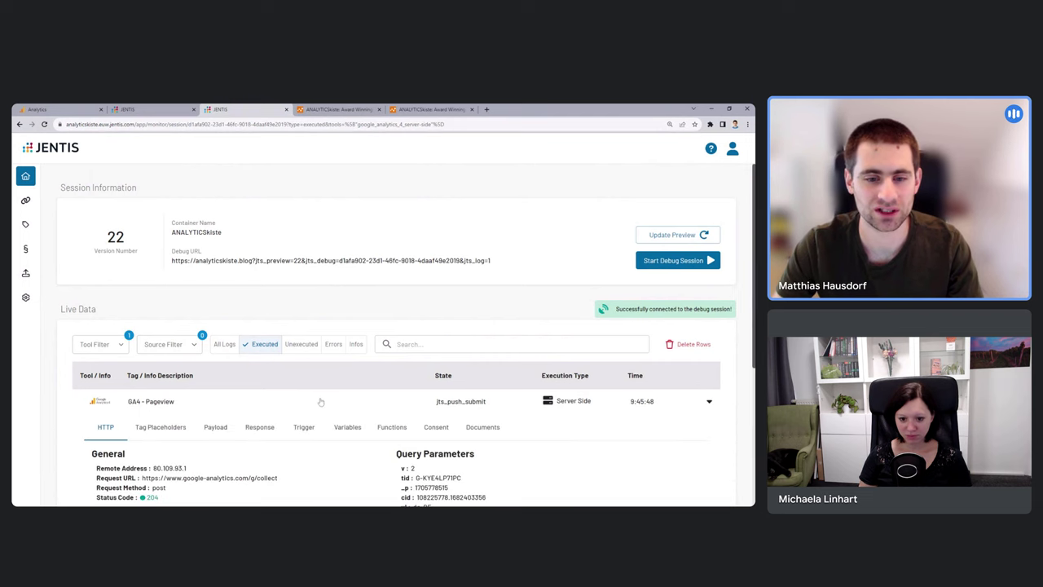
scroll(326, 407, down, 3)
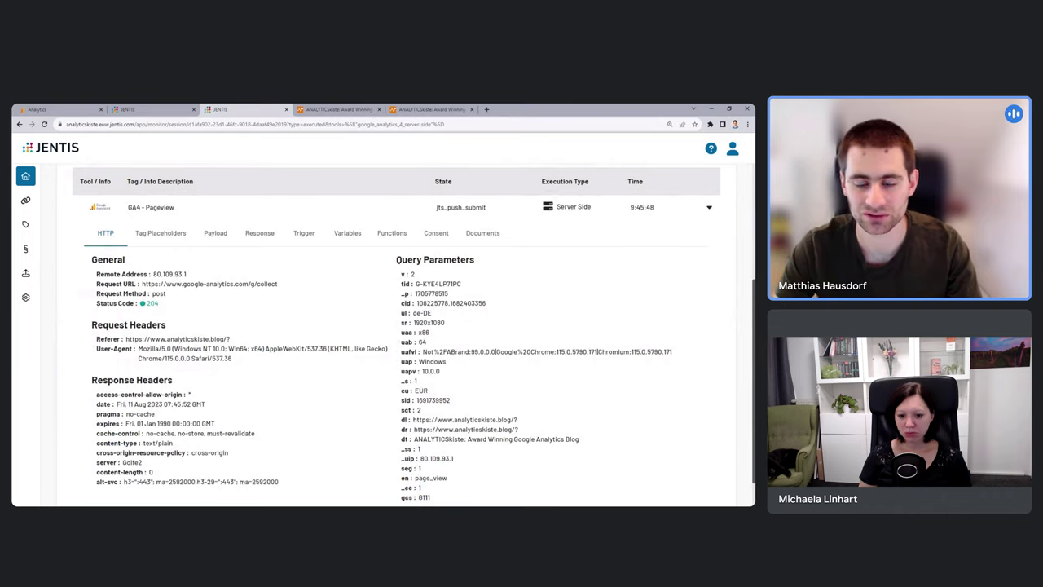
scroll(357, 419, down, 1)
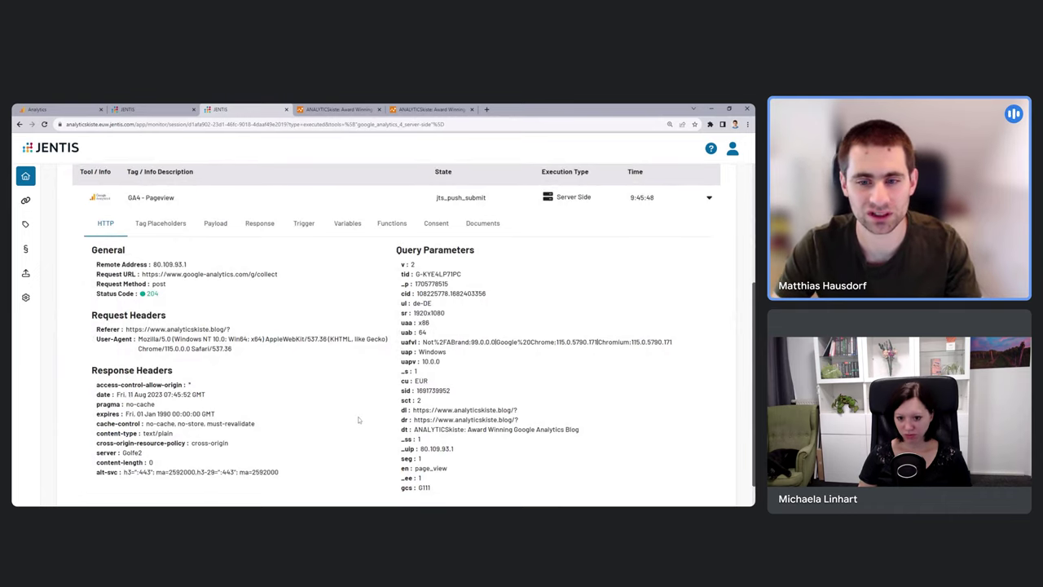
scroll(358, 418, down, 1)
scroll(358, 419, up, 2)
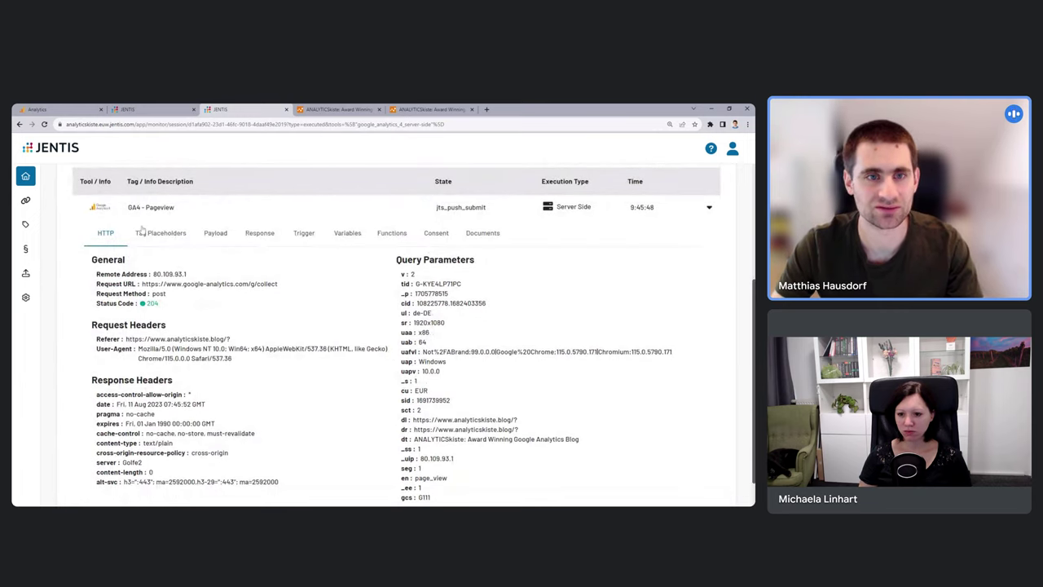
- Switch to Google Analytics and examine the realtime report of the ANALYTICSkiste JENTIS property, including its users, sources and page views
click(59, 111)
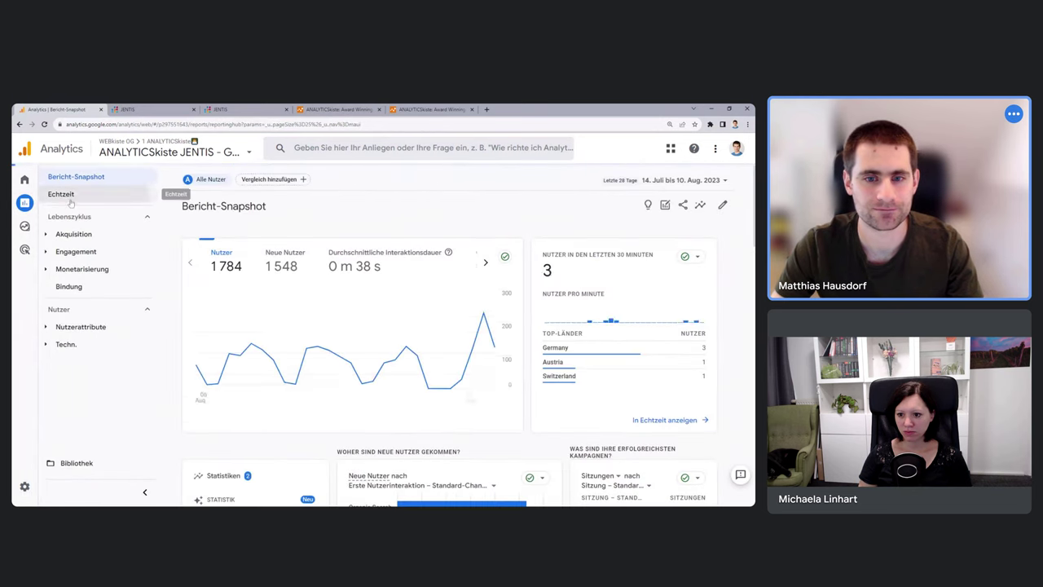
click(69, 198)
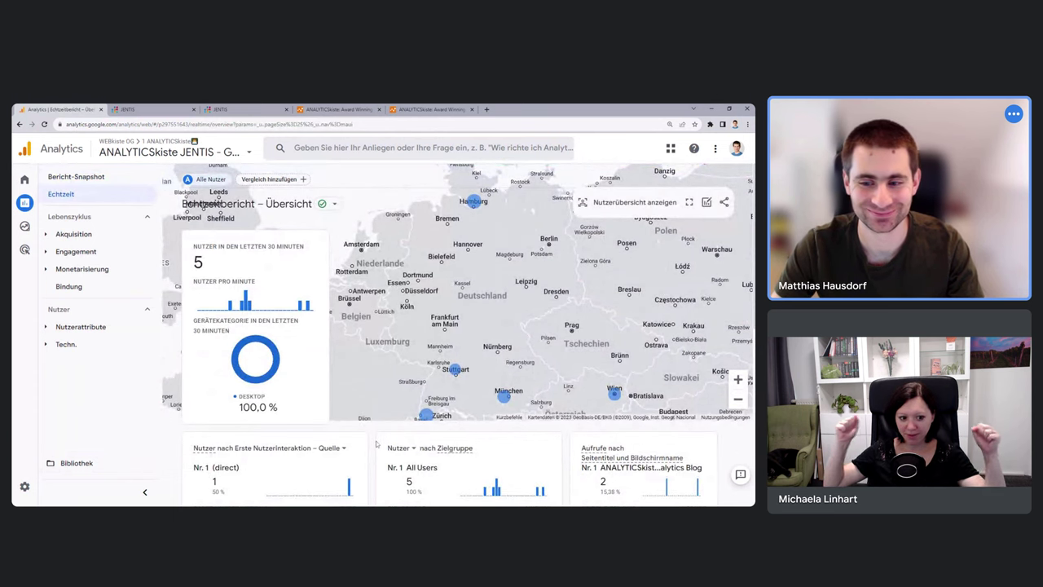
scroll(375, 444, down, 3)
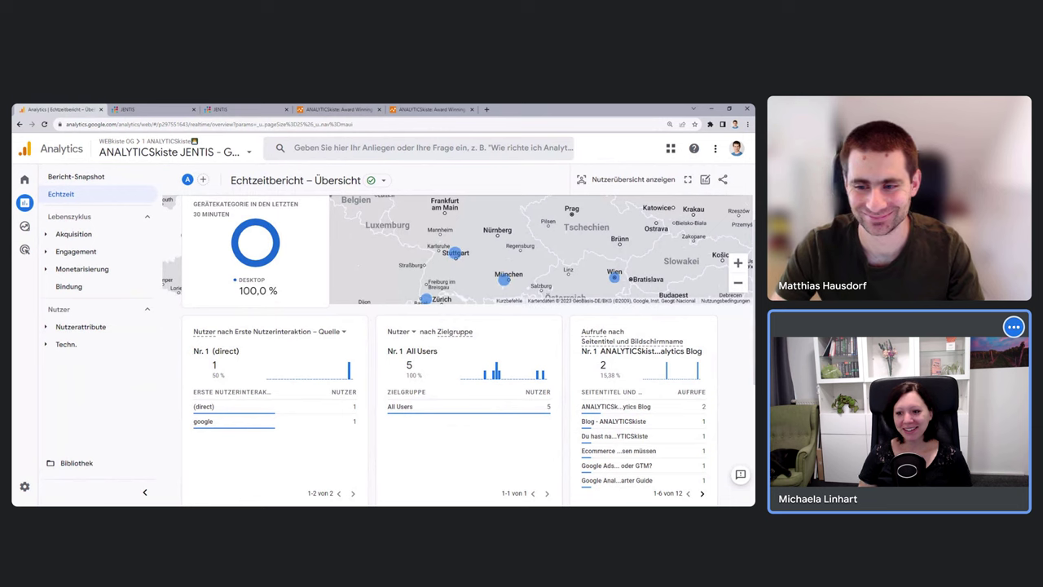
scroll(373, 444, up, 1)
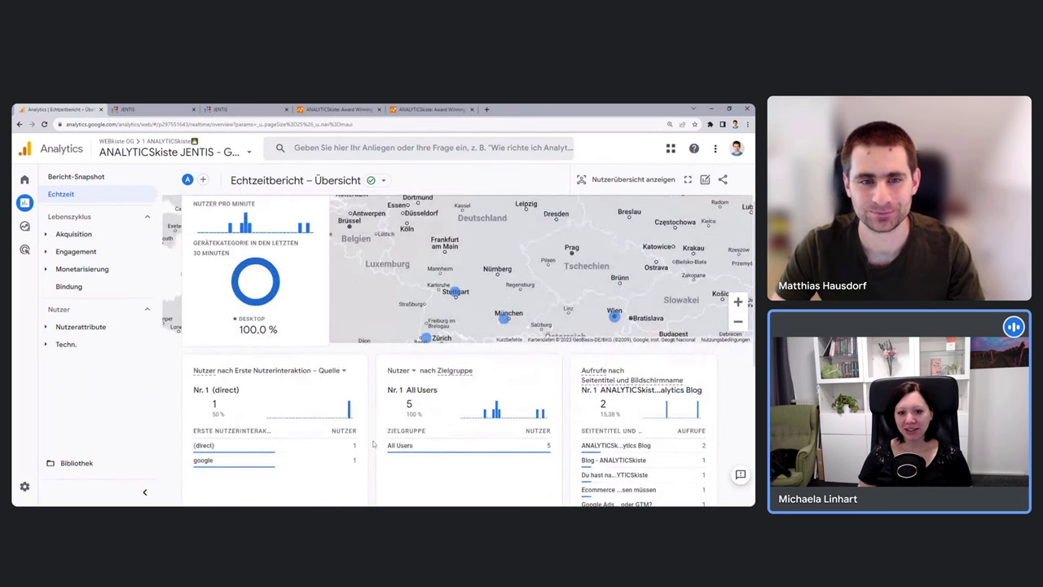
scroll(373, 444, up, 1)
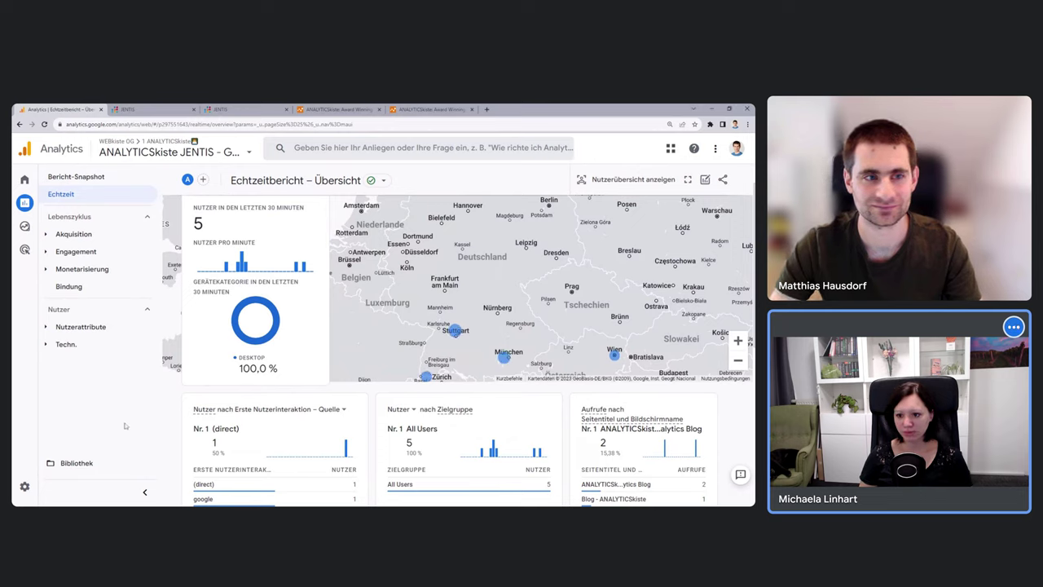
- Return to the report snapshot, duplicate its browser tab, and open the property 2 ANALYTICSkiste GA4 in the copy
click(106, 177)
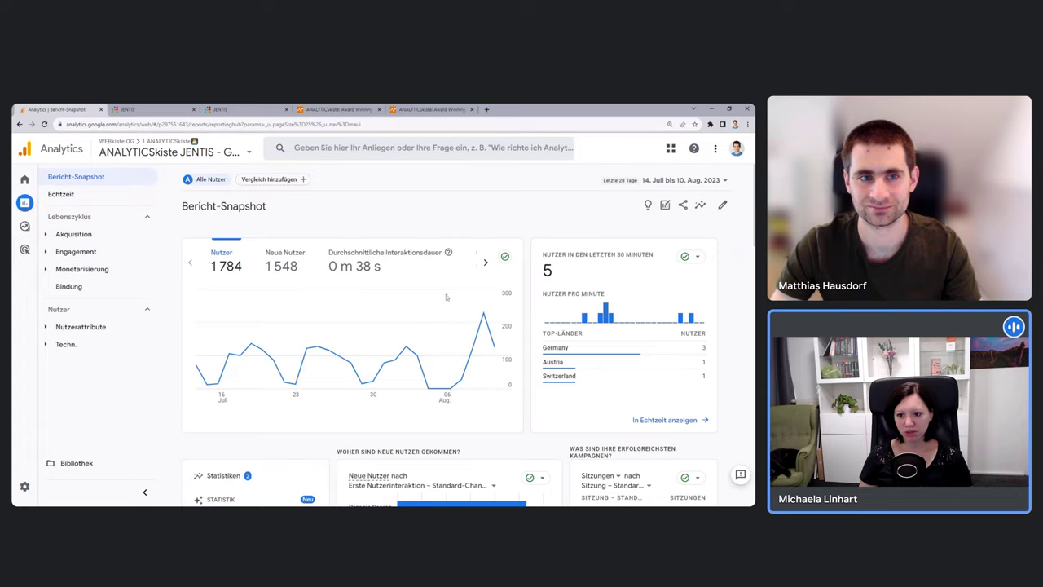
right_click(71, 110)
click(97, 171)
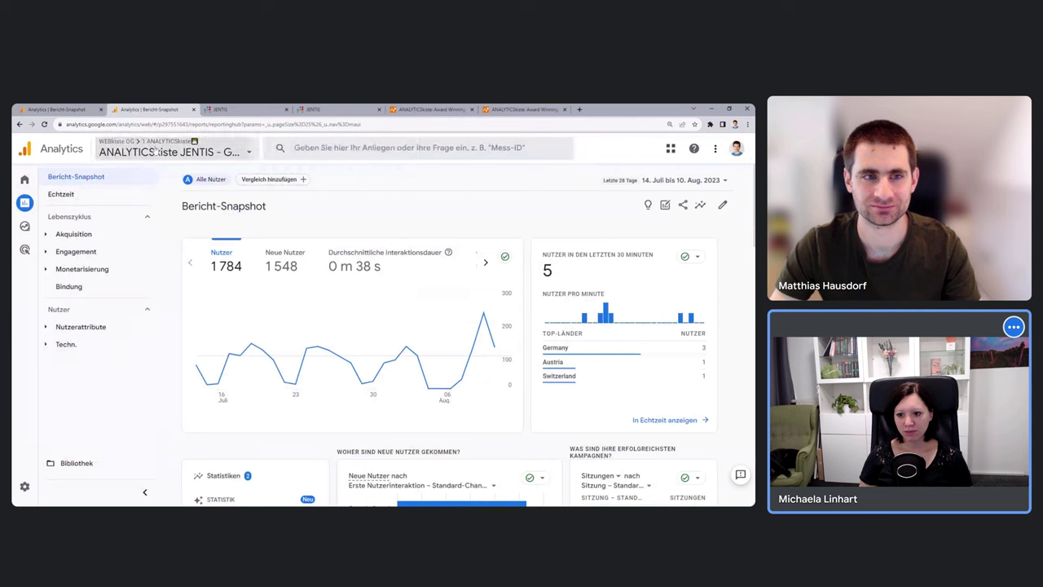
click(155, 152)
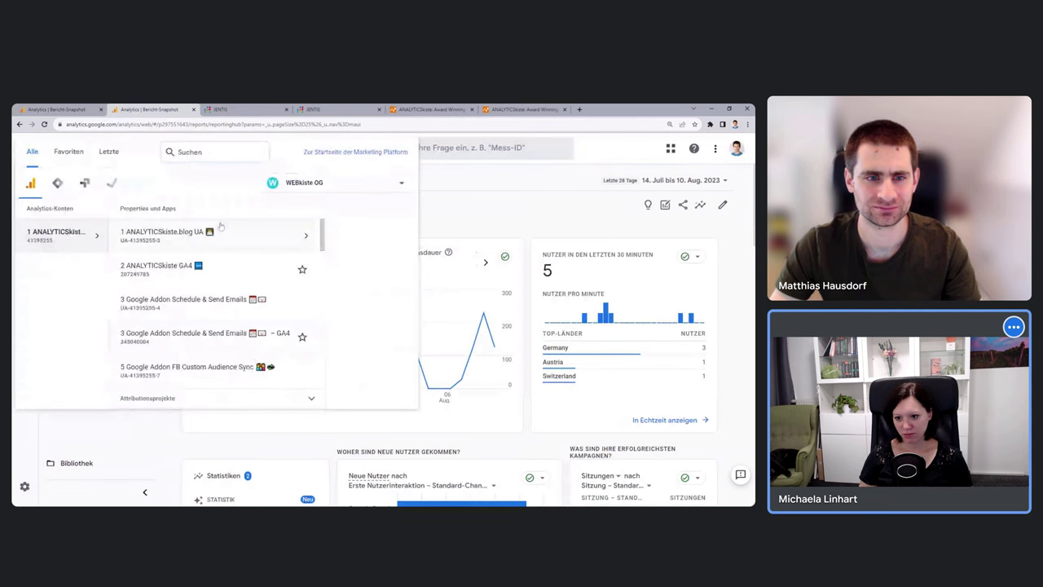
click(157, 269)
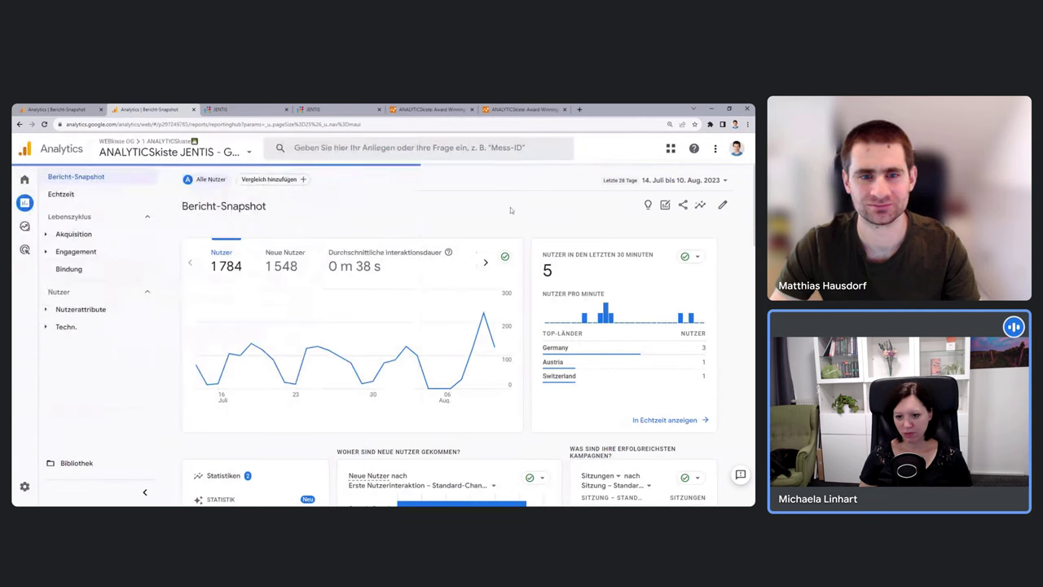